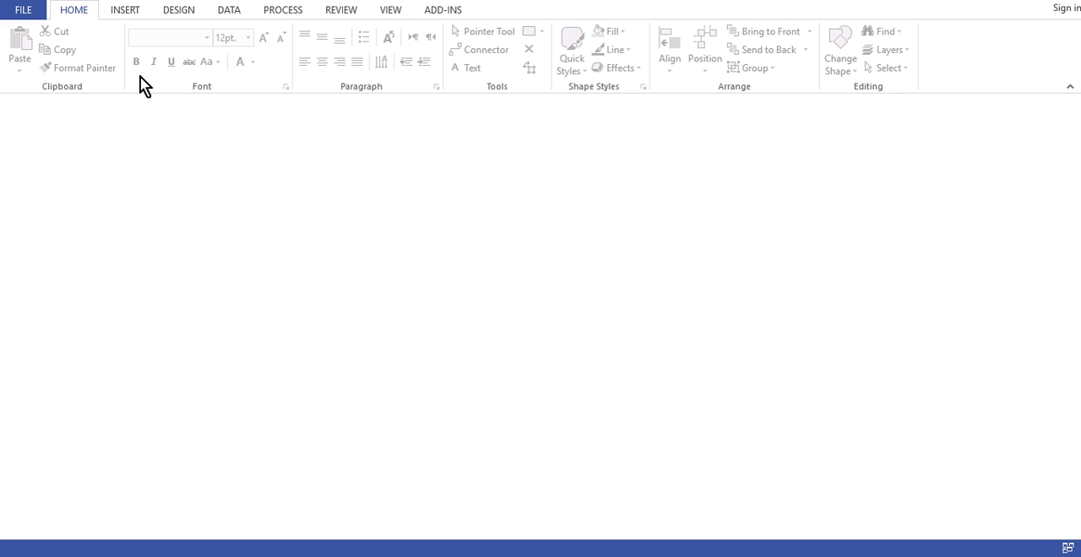
Create a new drawing from the Crow's Foot Database Notation template in the Software and Database category, using US units
click(24, 10)
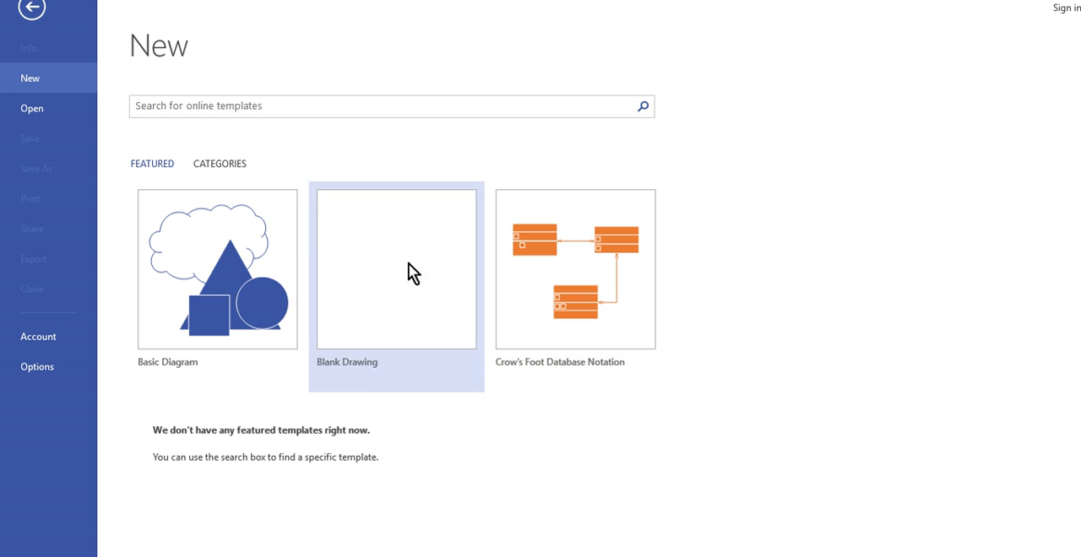
click(217, 164)
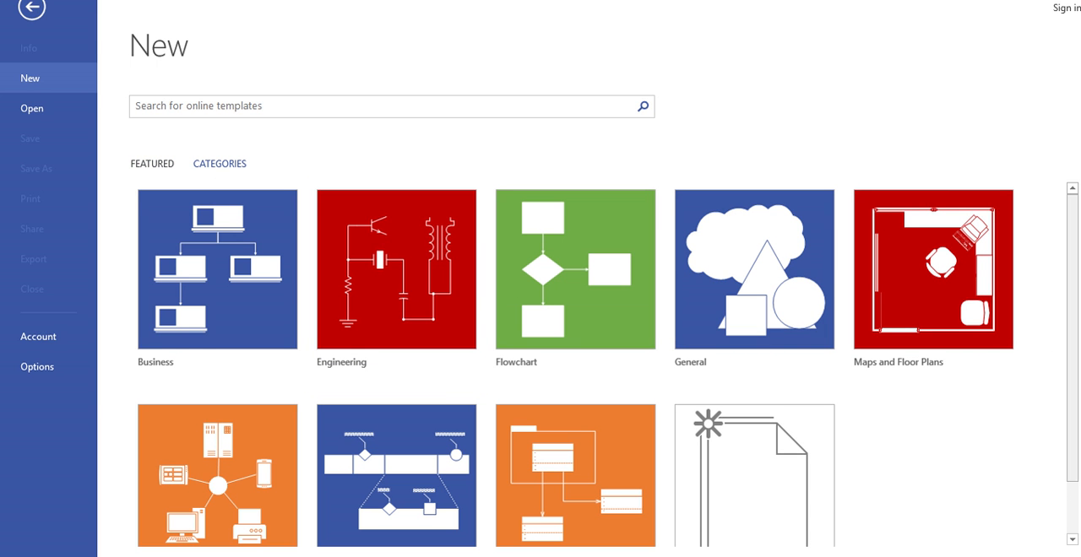
drag(1075, 359, 1076, 392)
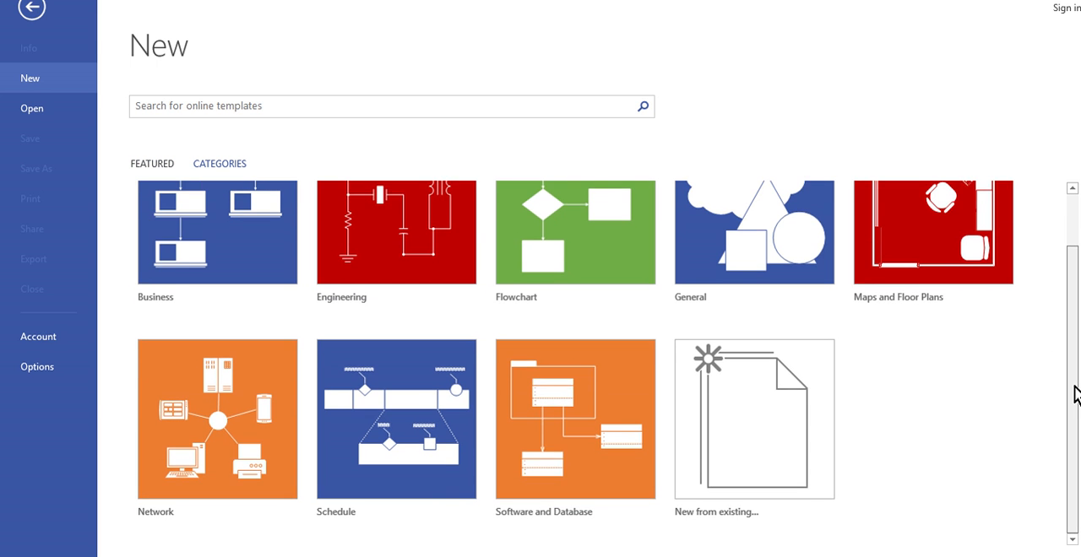
click(571, 414)
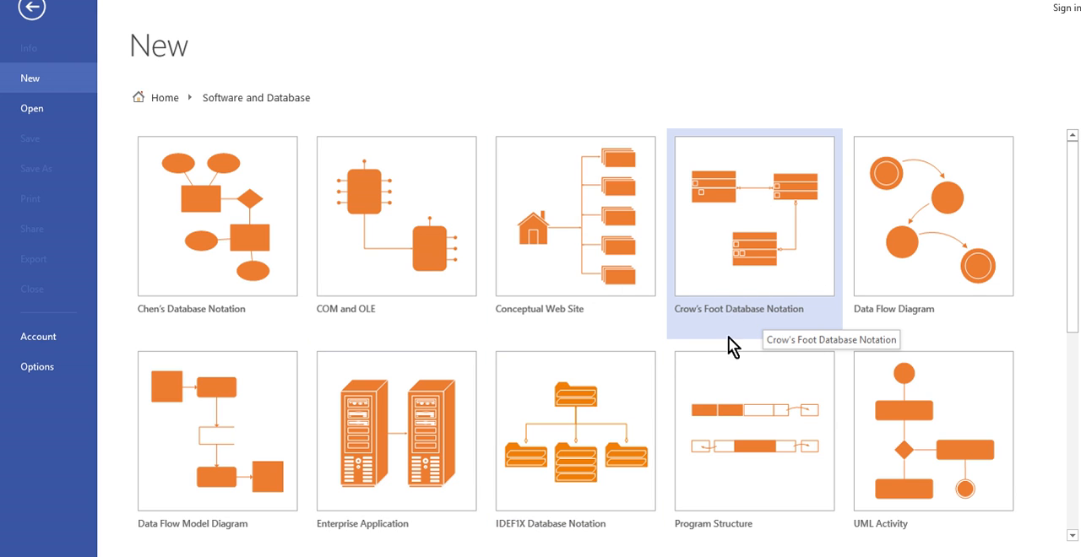
click(761, 230)
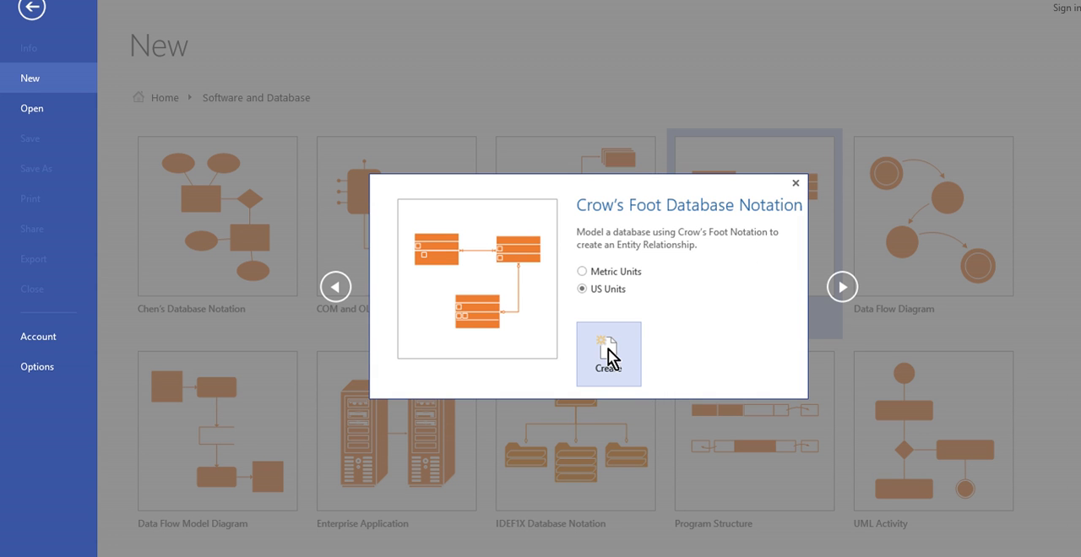
click(601, 272)
click(601, 288)
click(606, 358)
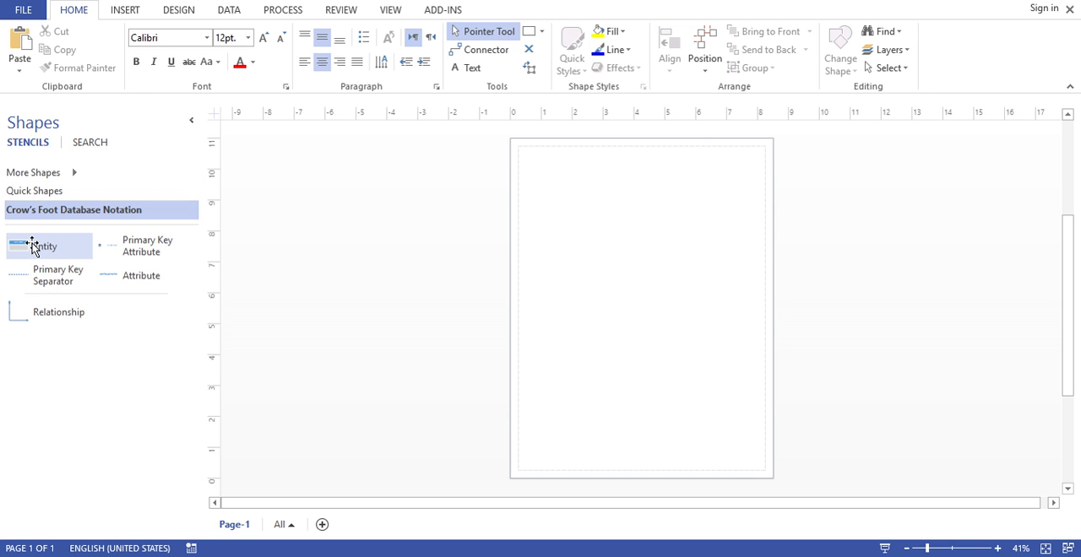
Place an Entity shape in the upper-left area of the page and name it Patients
drag(32, 245, 549, 244)
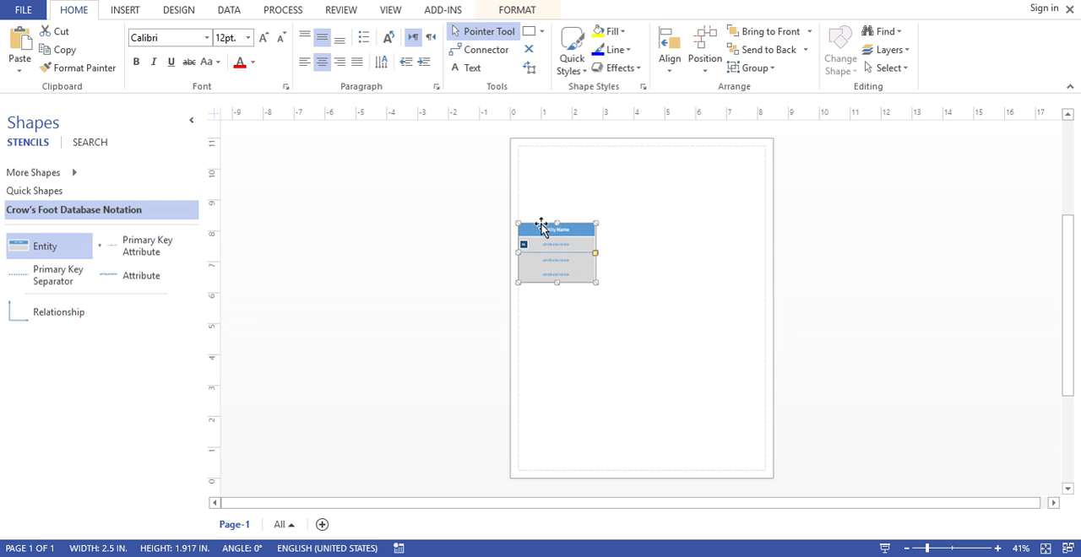
drag(542, 226, 329, 203)
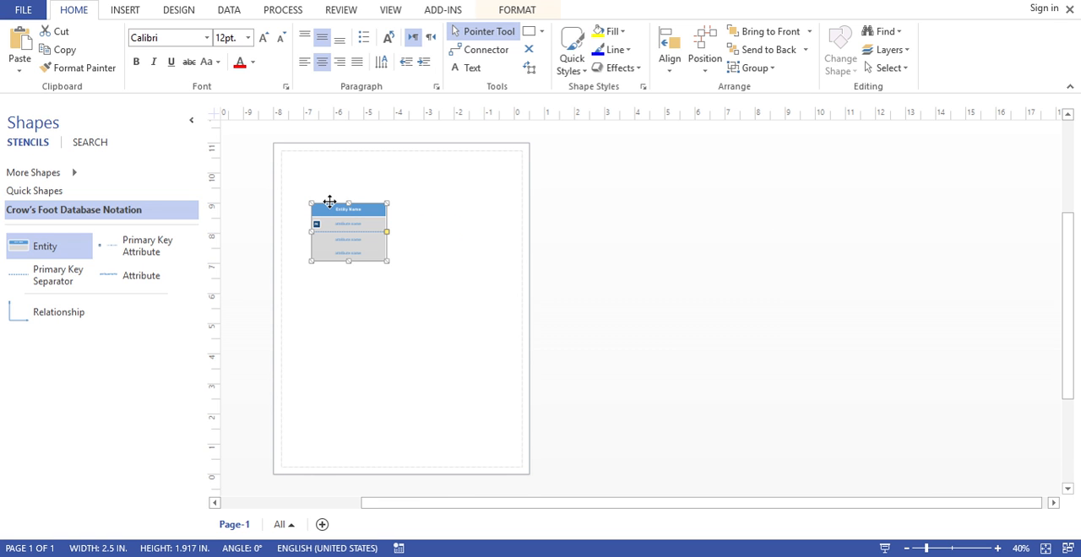
double_click(346, 213)
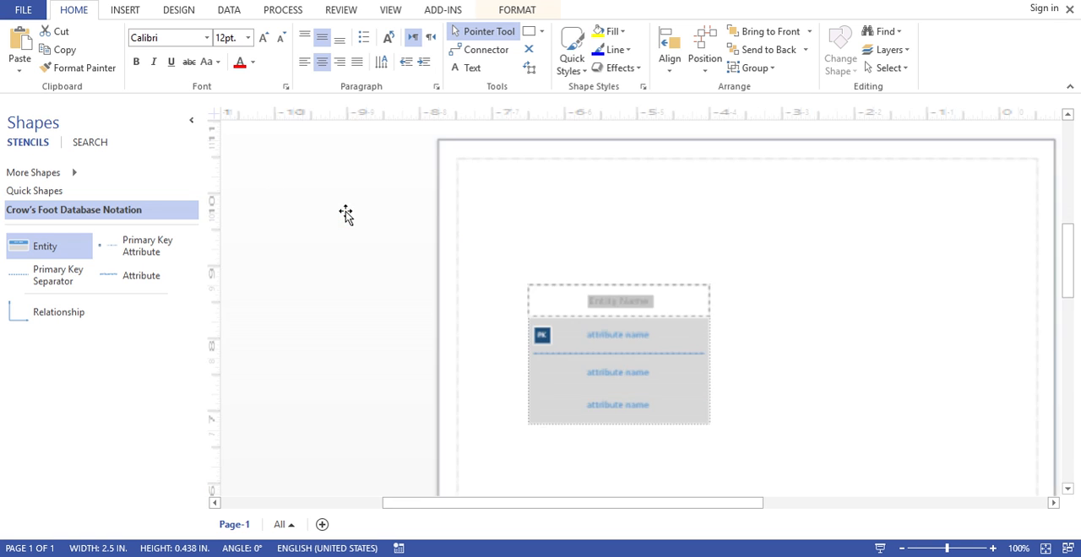
click(798, 351)
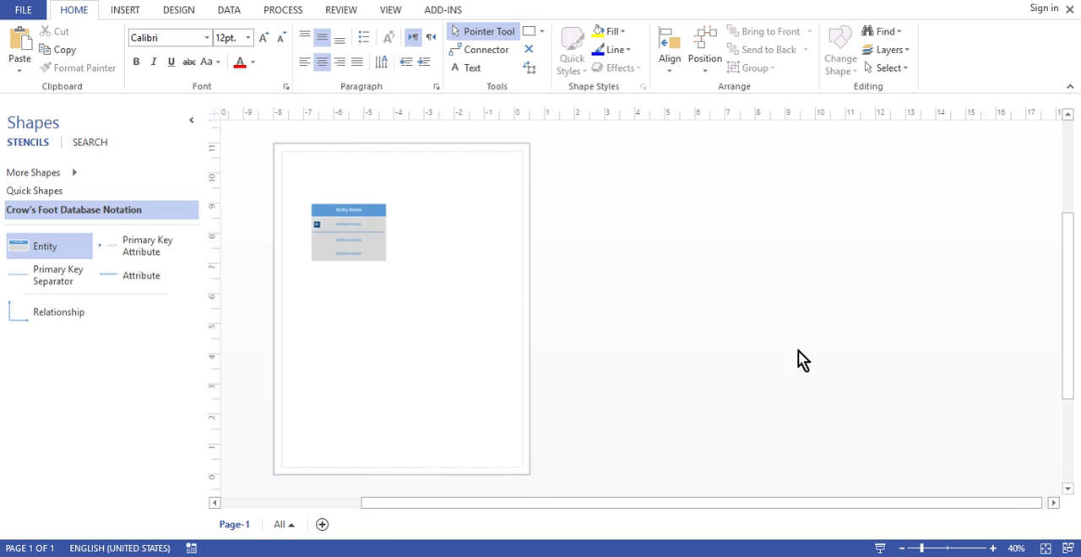
click(385, 254)
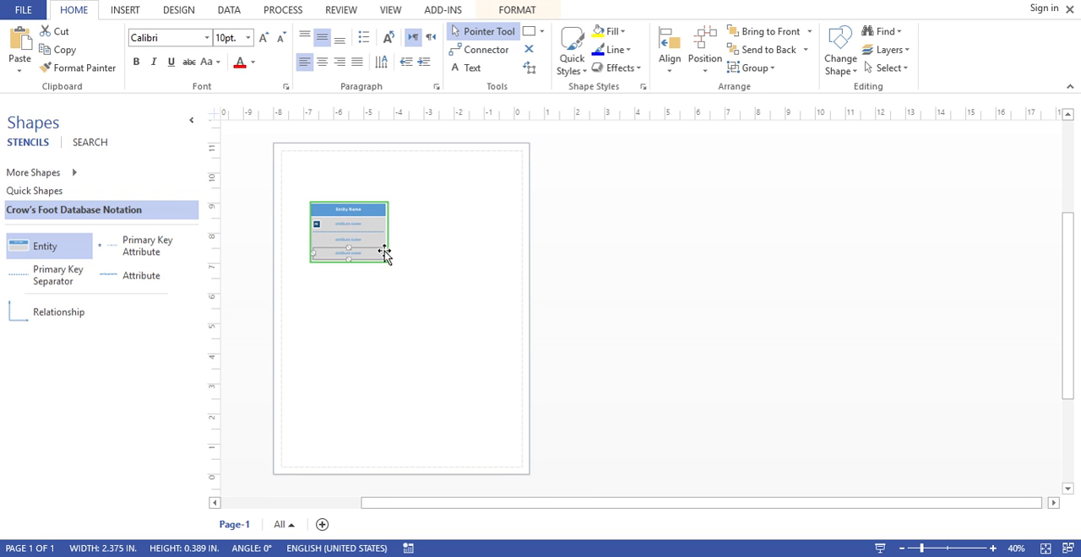
double_click(352, 210)
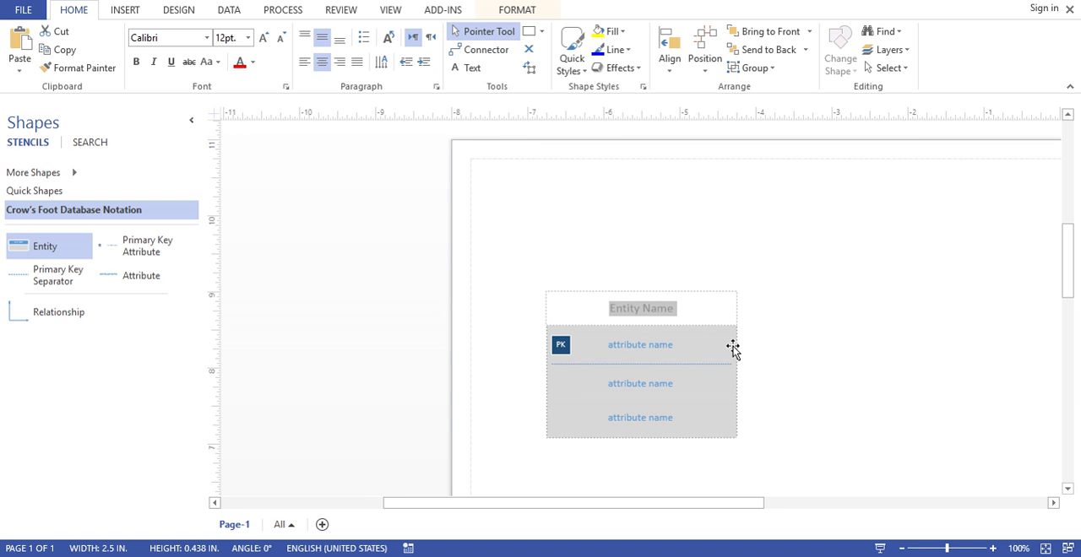
text(Patient)
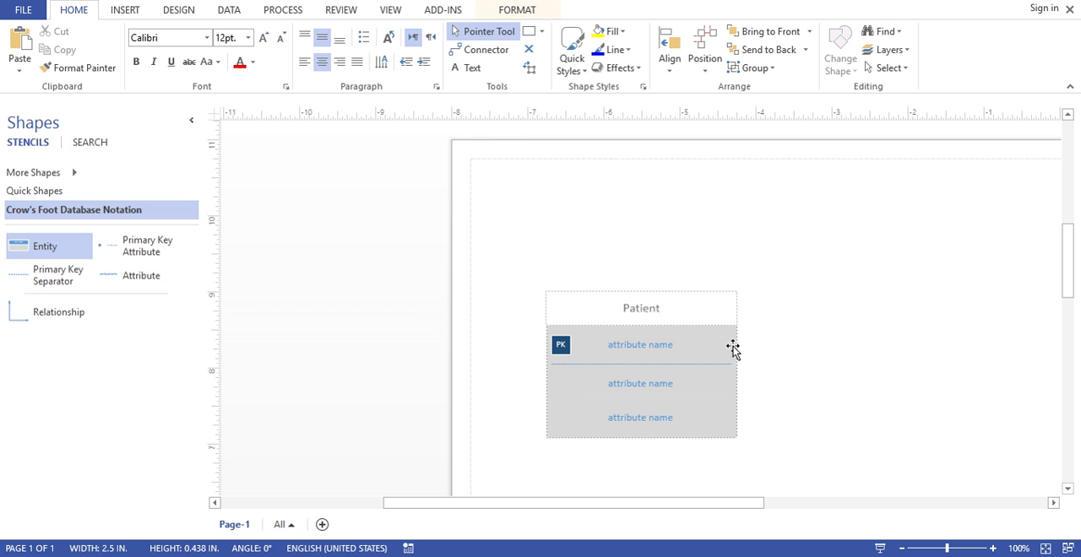
text(s)
Rename the primary key attribute of the Patients entity as PatientKey
click(642, 347)
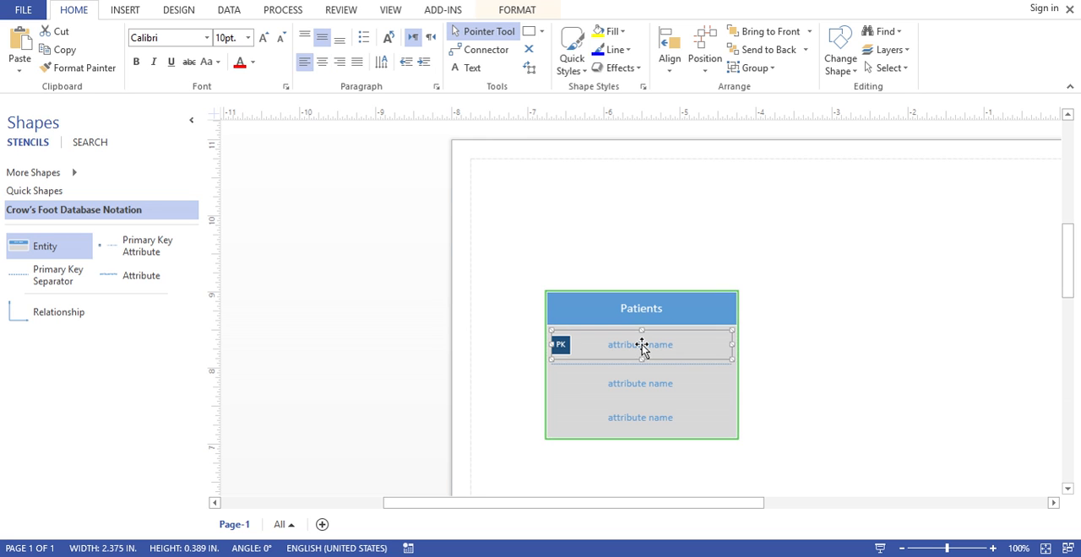
double_click(642, 346)
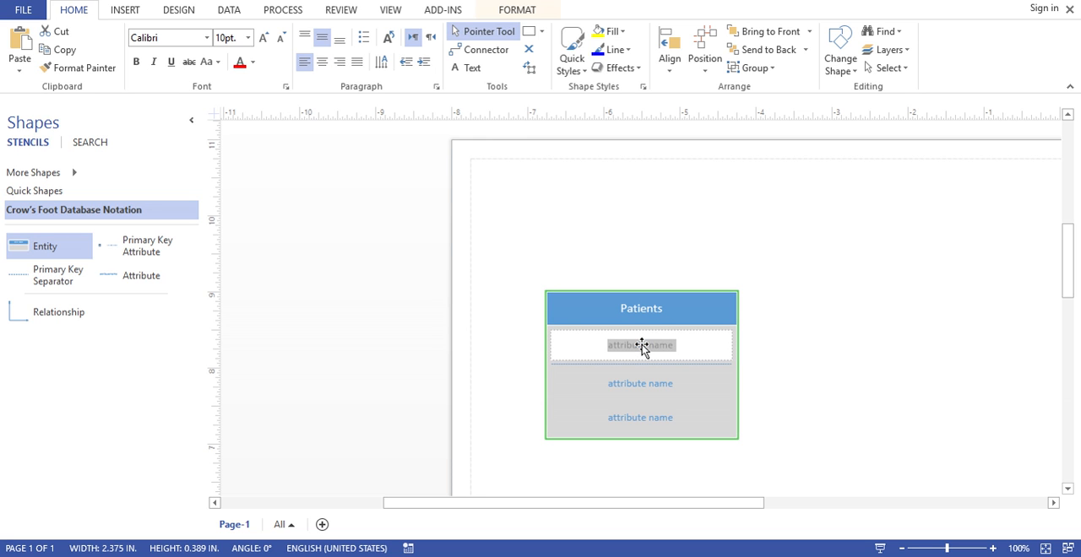
text(Patie)
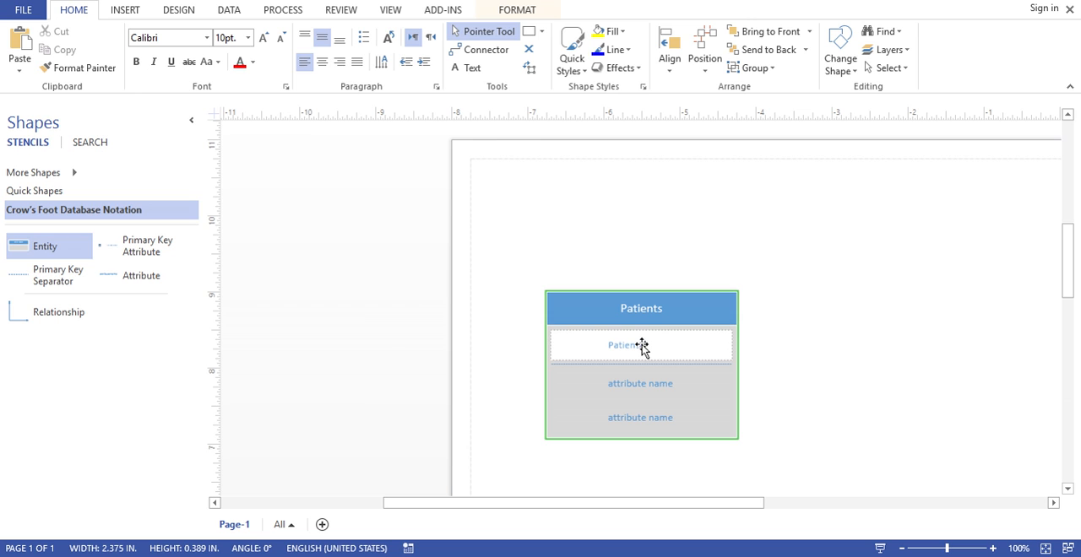
text(ntKey)
Rename the two non-key attributes of the Patients entity as FirstName and MiddleName
double_click(629, 386)
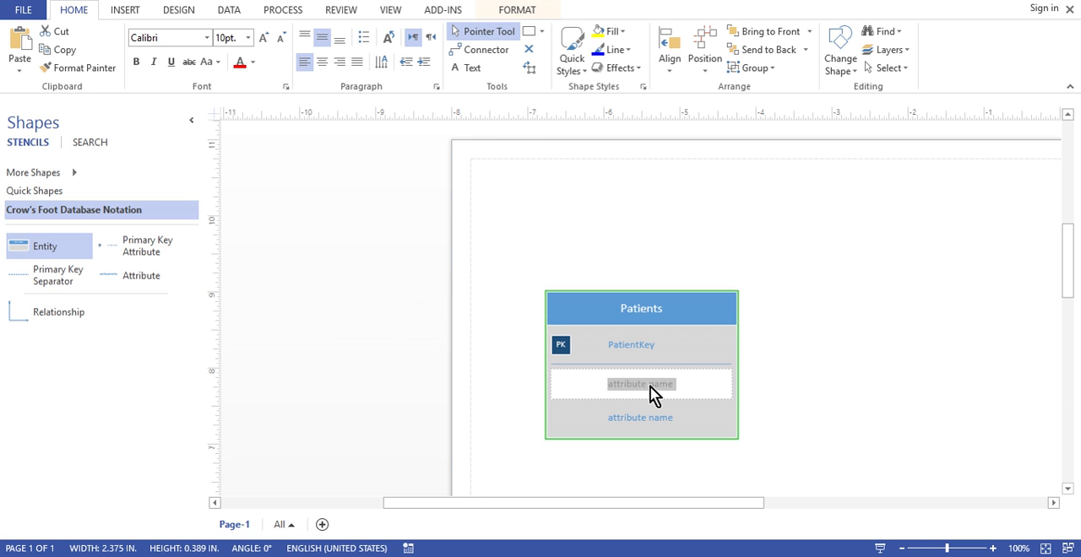
text(FirstName)
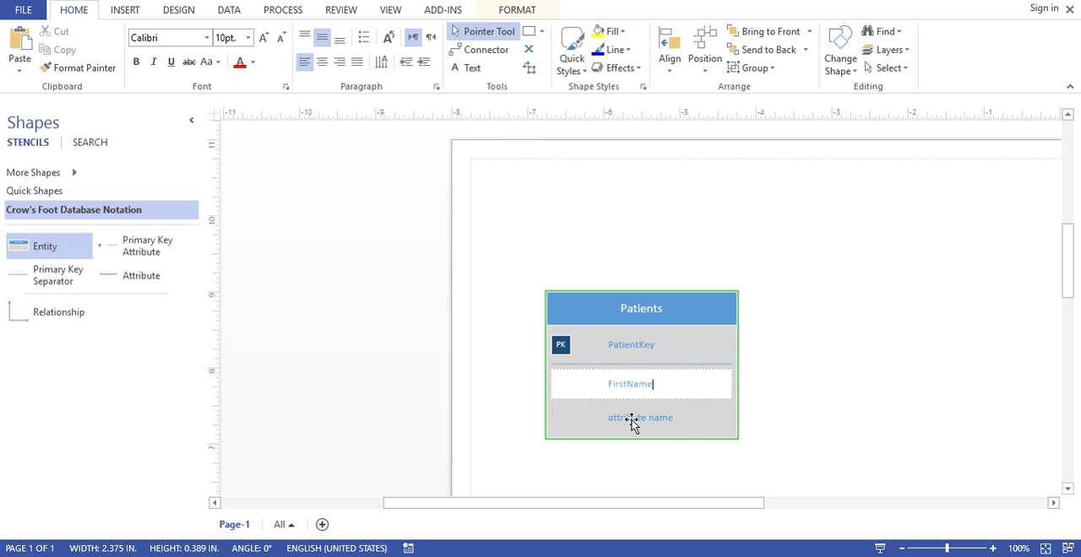
double_click(632, 420)
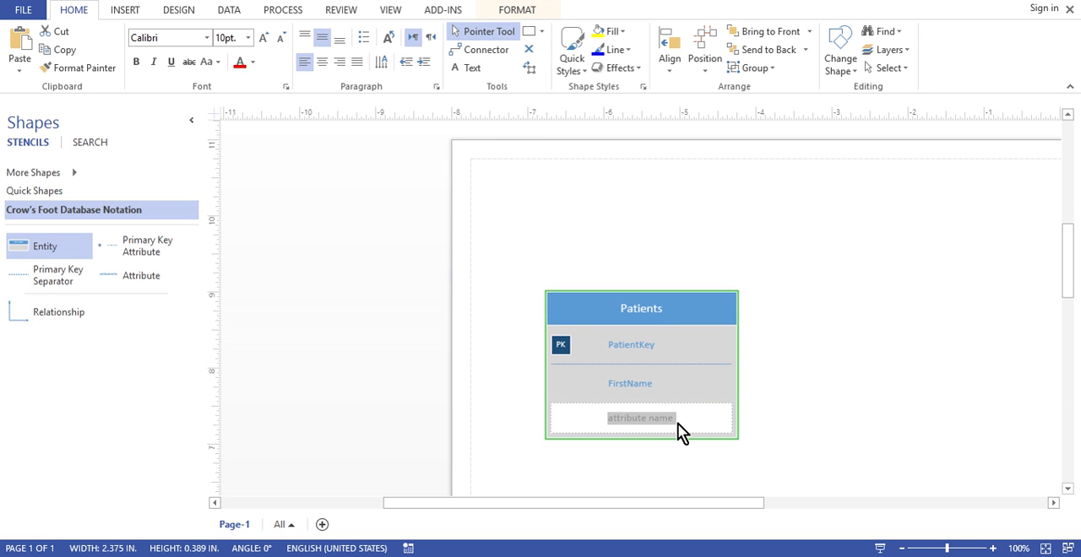
text(MiddleN)
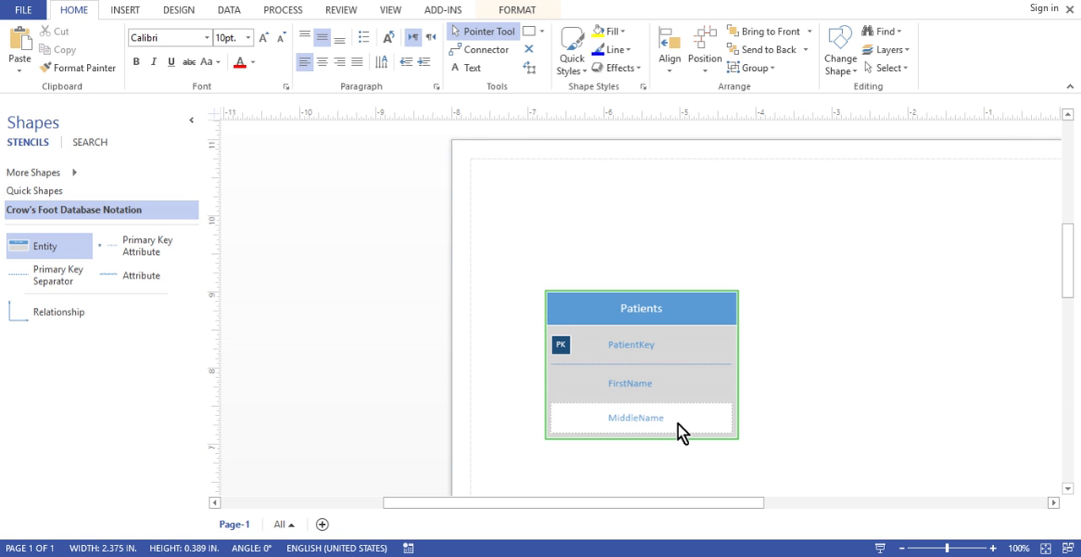
click(768, 437)
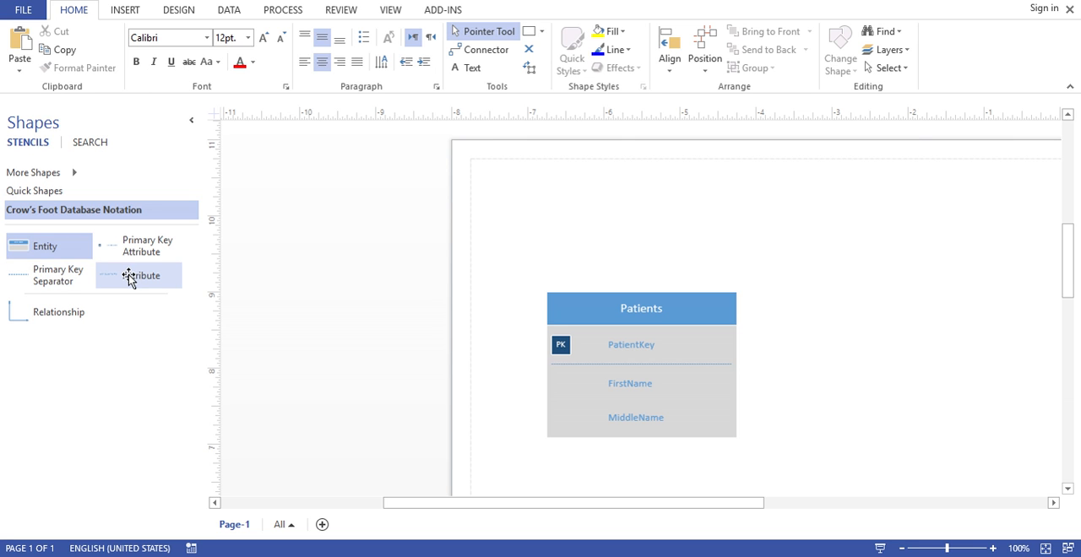
Add two attributes named LastName and Address below MiddleName in the Patients entity
drag(129, 279, 642, 439)
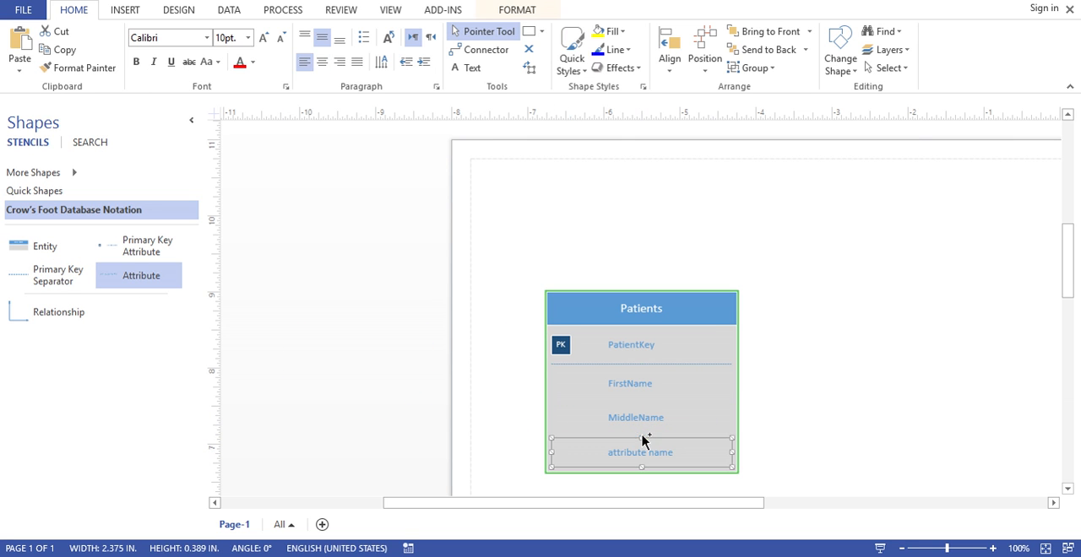
double_click(639, 452)
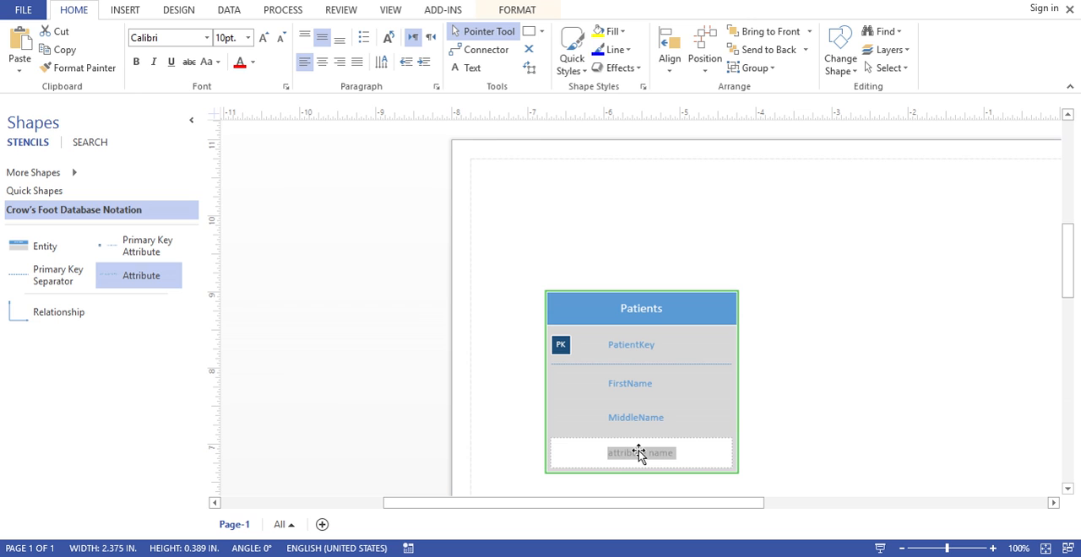
text(L)
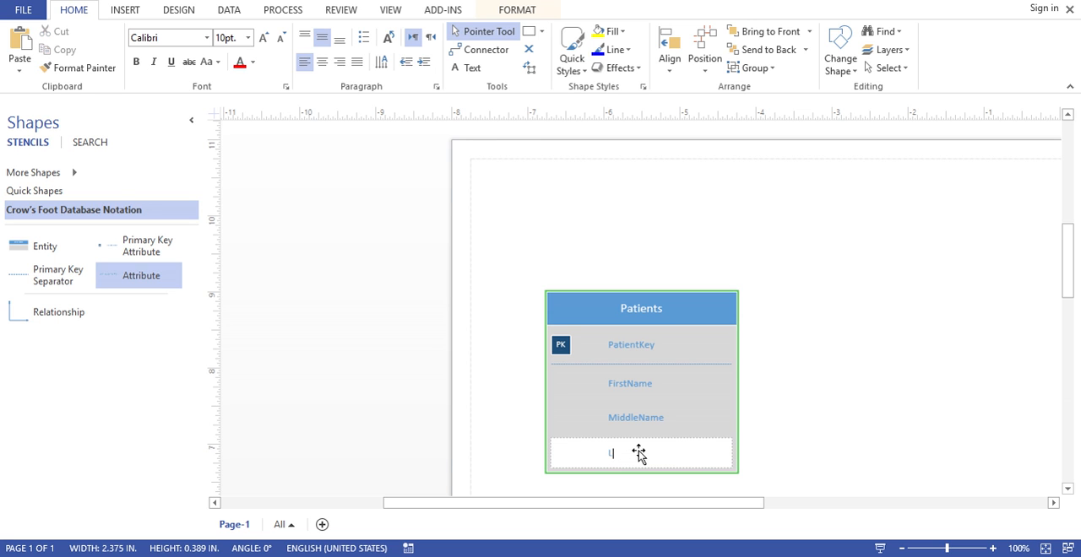
text(astName)
drag(115, 279, 627, 470)
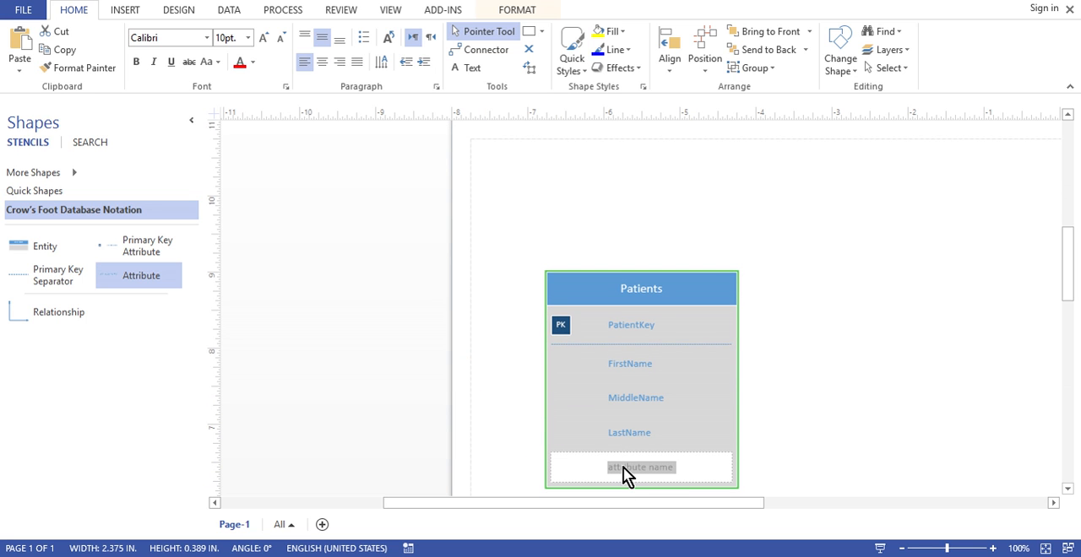
text(Address)
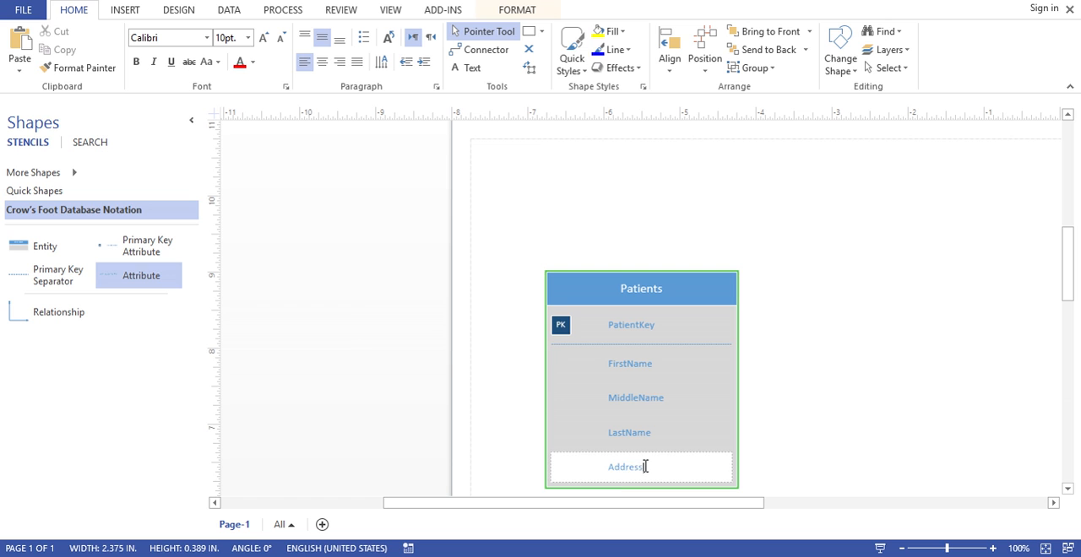
click(846, 451)
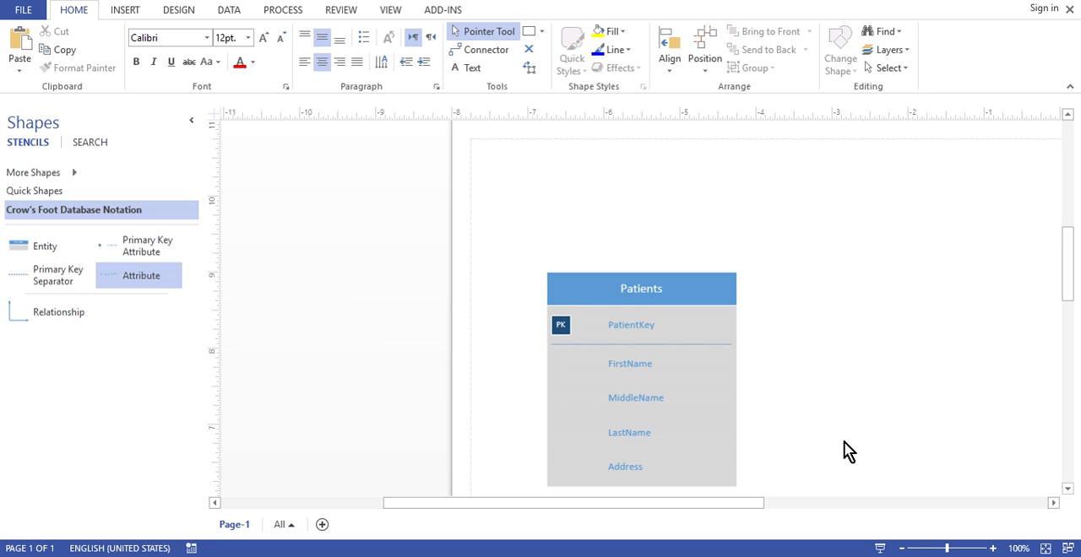
Place a second Entity shape to the right of the Patients entity and name it Doctors
scroll(845, 452, down, 3)
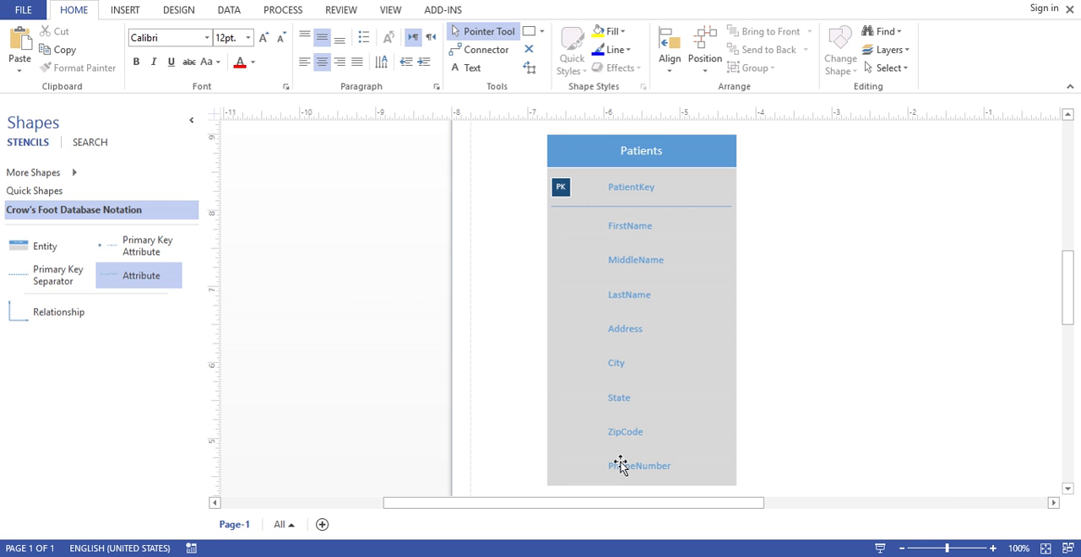
drag(45, 245, 944, 226)
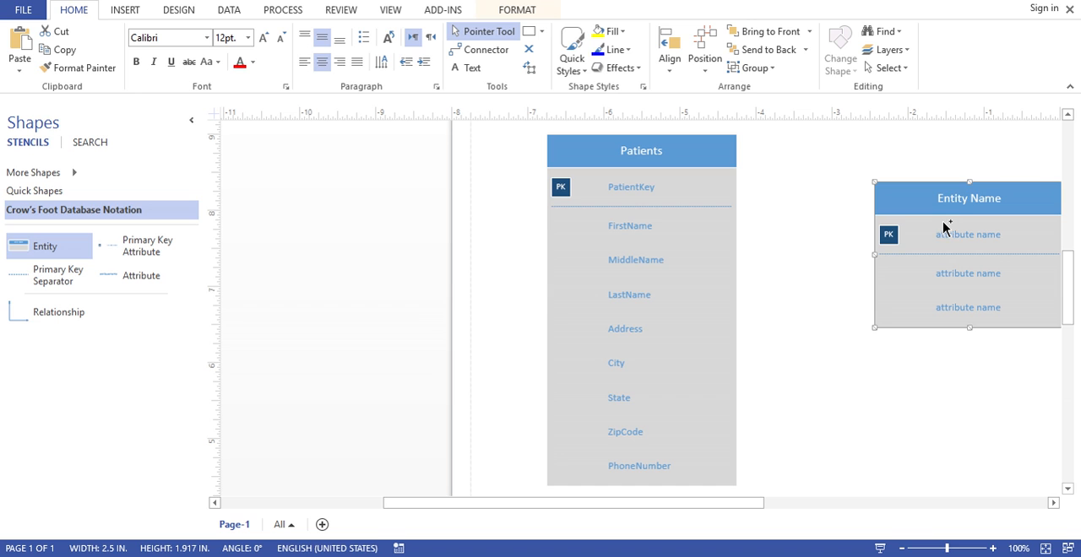
double_click(969, 202)
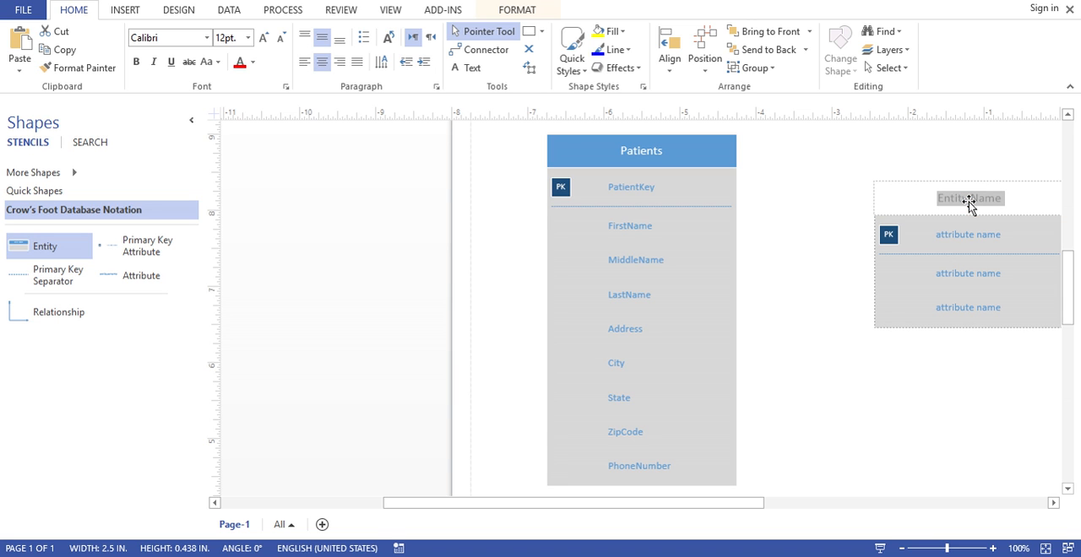
key(BackSpace)
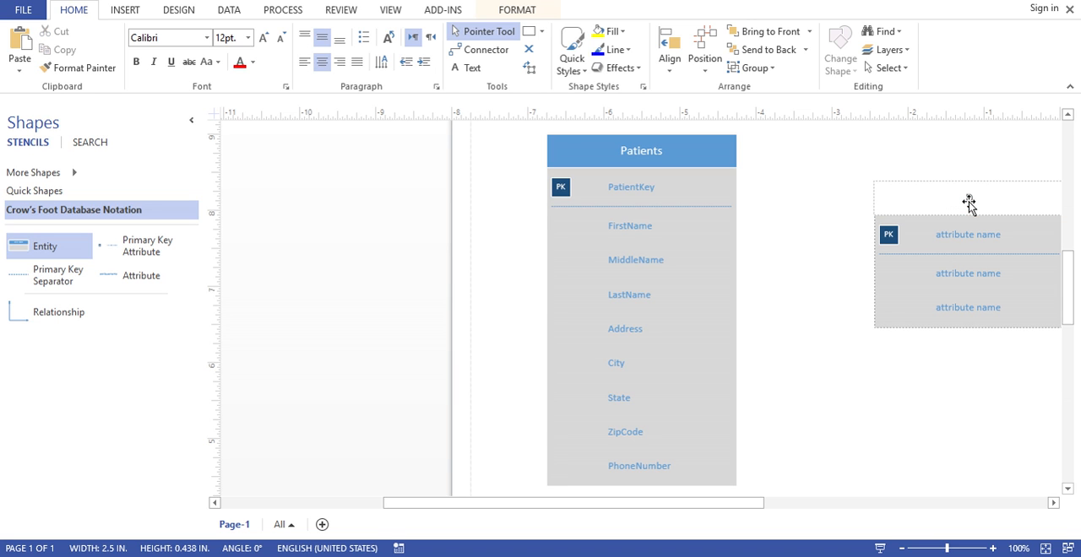
text(Doctors)
Rename the primary key attribute of the Doctors entity as DoctorKey
double_click(969, 235)
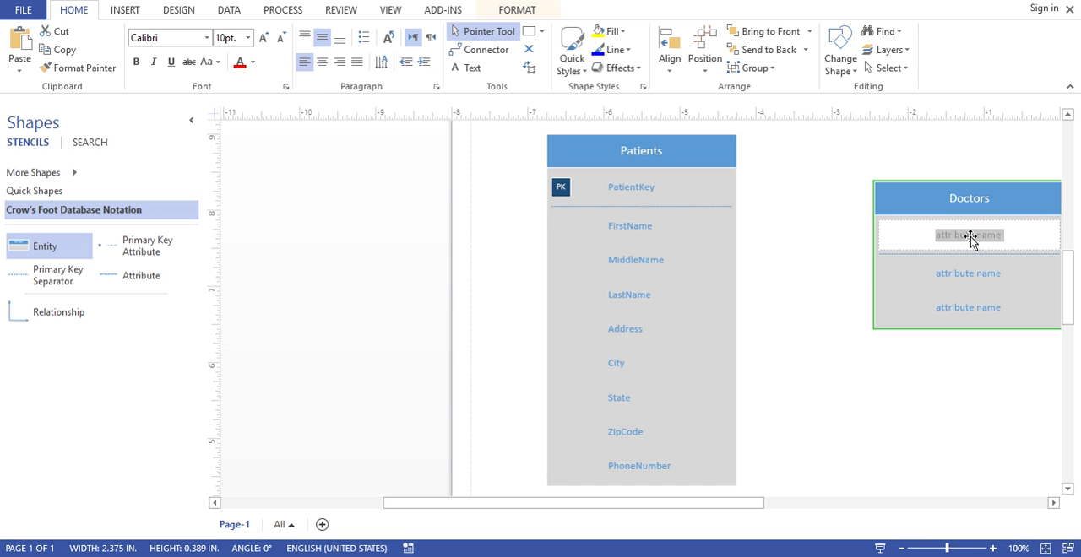
text(Docto)
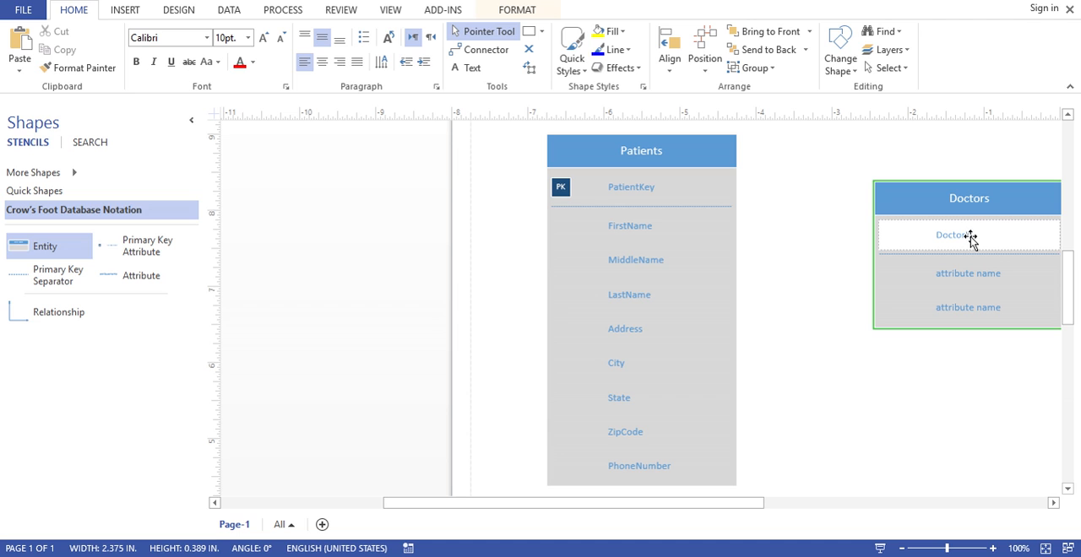
text(rKey)
Rename the first non-key attribute of the Doctors entity as DoctorFirstName
click(959, 275)
double_click(965, 275)
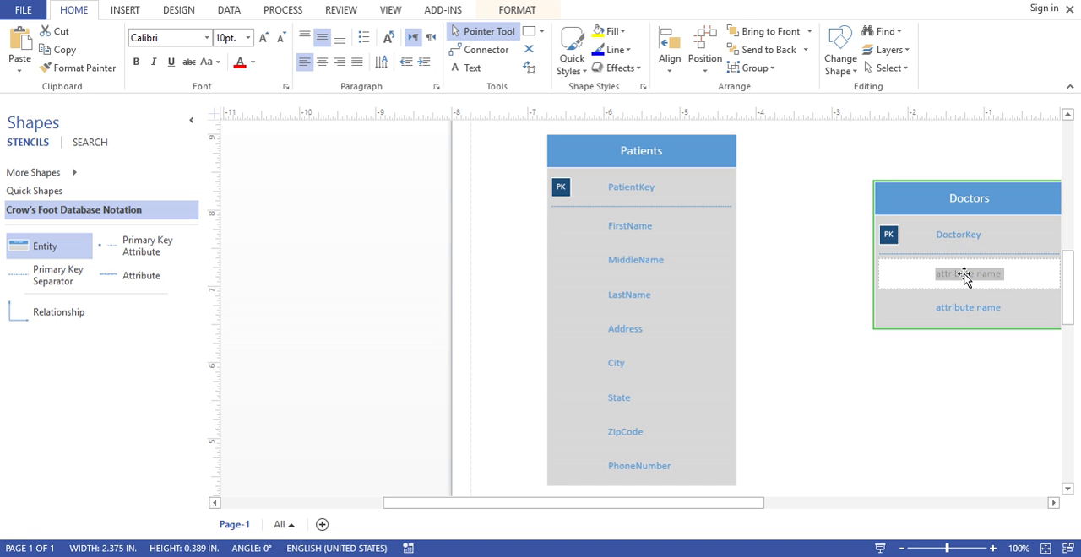
text(Doctor)
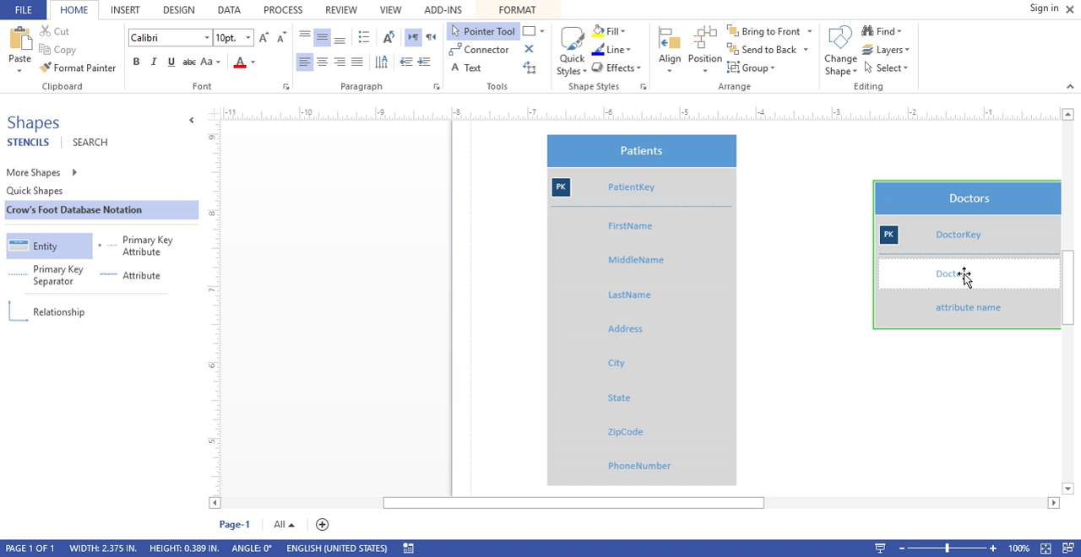
text(FirstName)
Rename the second non-key attribute of the Doctors entity as DoctorLastName
click(955, 309)
double_click(955, 309)
text(DoctorLas)
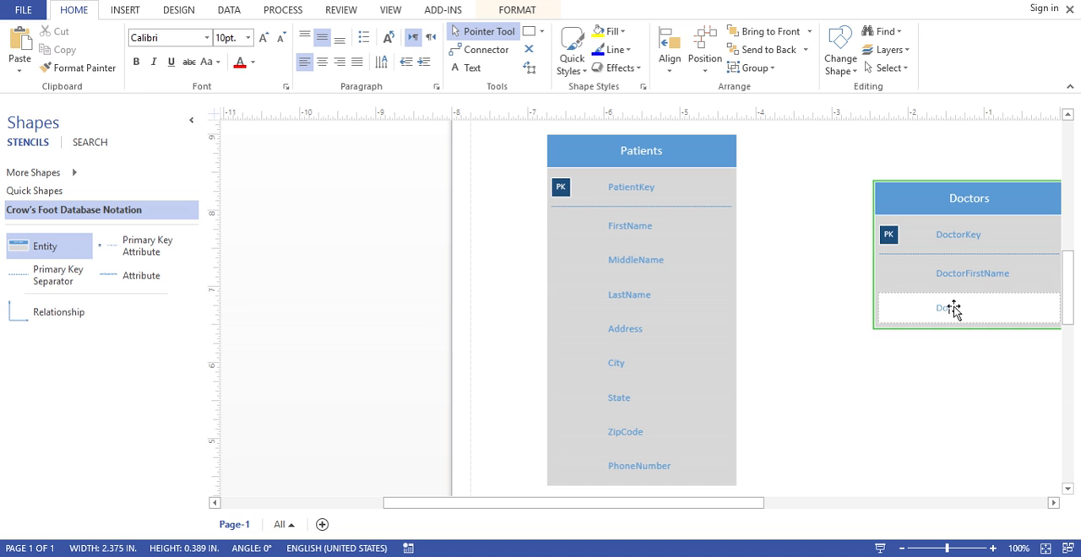
text(tName)
click(975, 381)
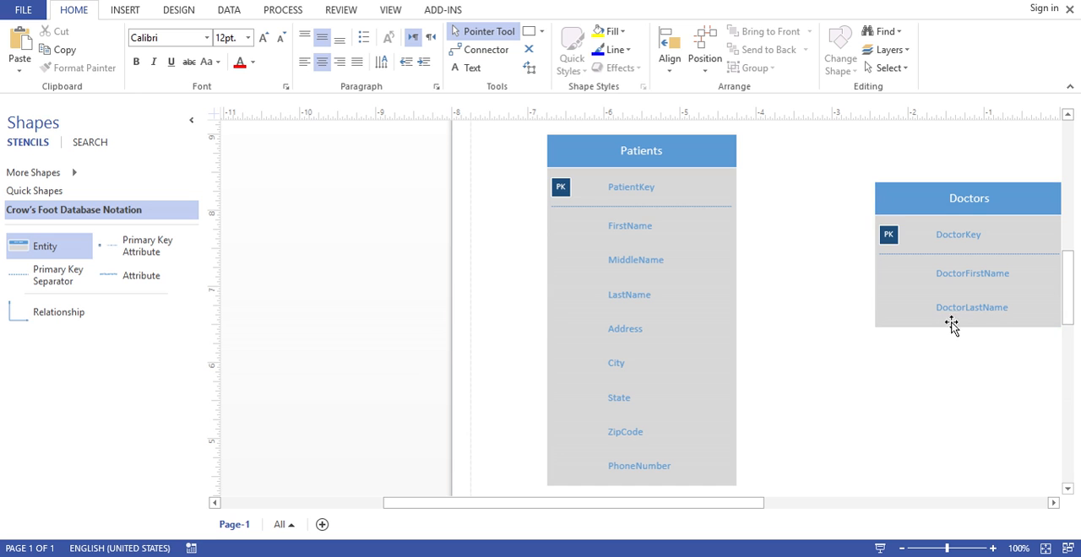
click(914, 322)
click(920, 365)
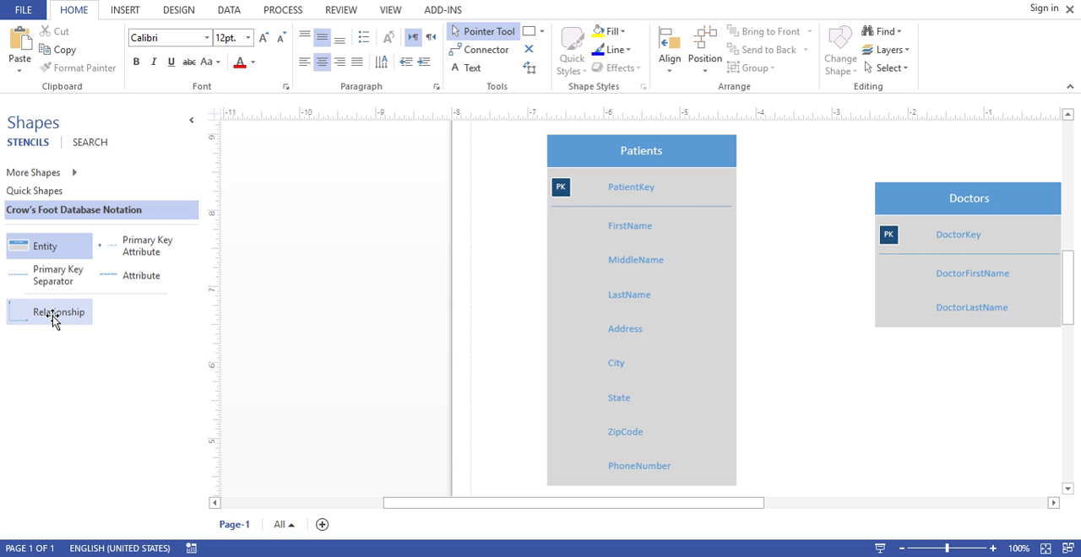
Add a Relationship connector that begins at the Patients entity and ends at the Doctors entity, gluing both ends
drag(52, 315, 810, 326)
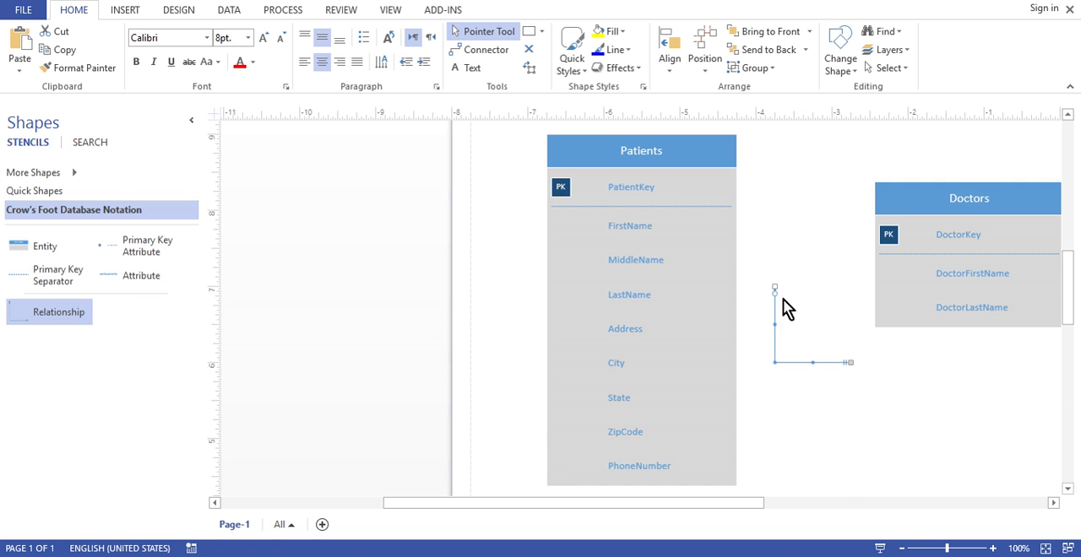
mouse_move(775, 288)
mouse_down()
mouse_move(745, 256)
mouse_move(731, 258)
mouse_move(792, 270)
mouse_move(769, 236)
mouse_move(651, 258)
mouse_move(627, 362)
mouse_move(629, 454)
mouse_move(619, 202)
mouse_move(628, 226)
mouse_move(706, 229)
mouse_move(732, 226)
mouse_move(731, 206)
mouse_up()
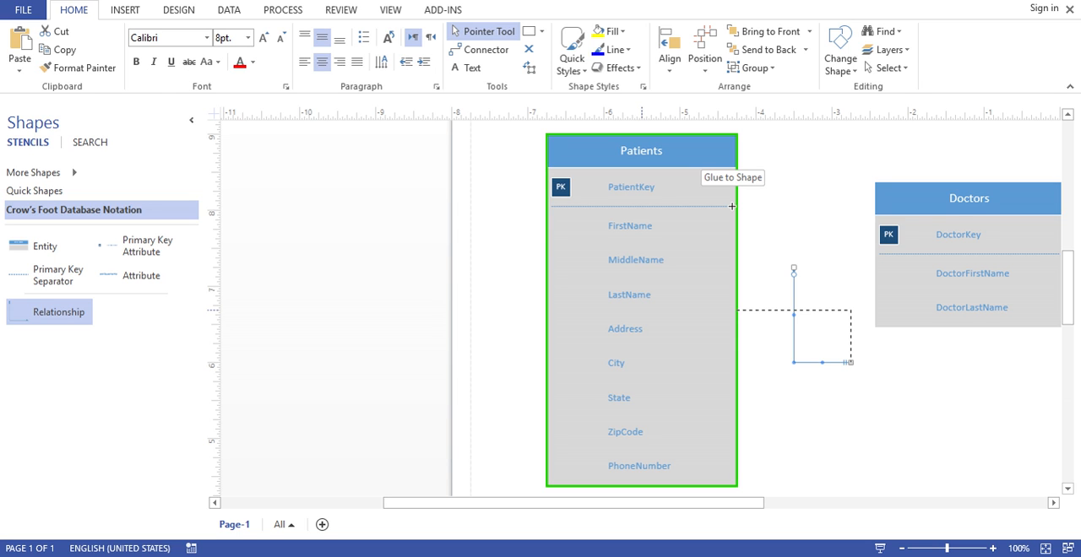
drag(732, 206, 731, 206)
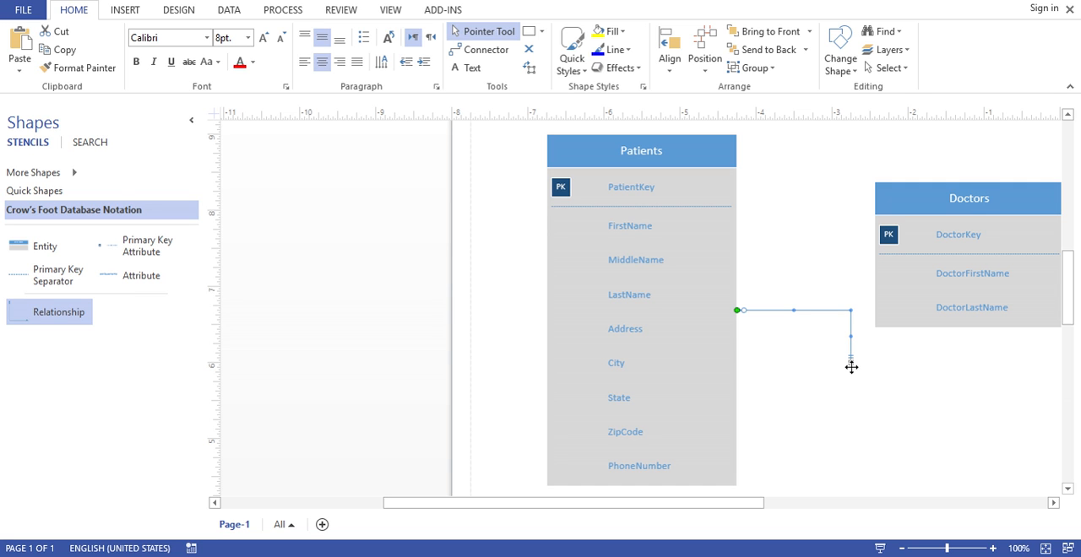
drag(851, 362, 886, 287)
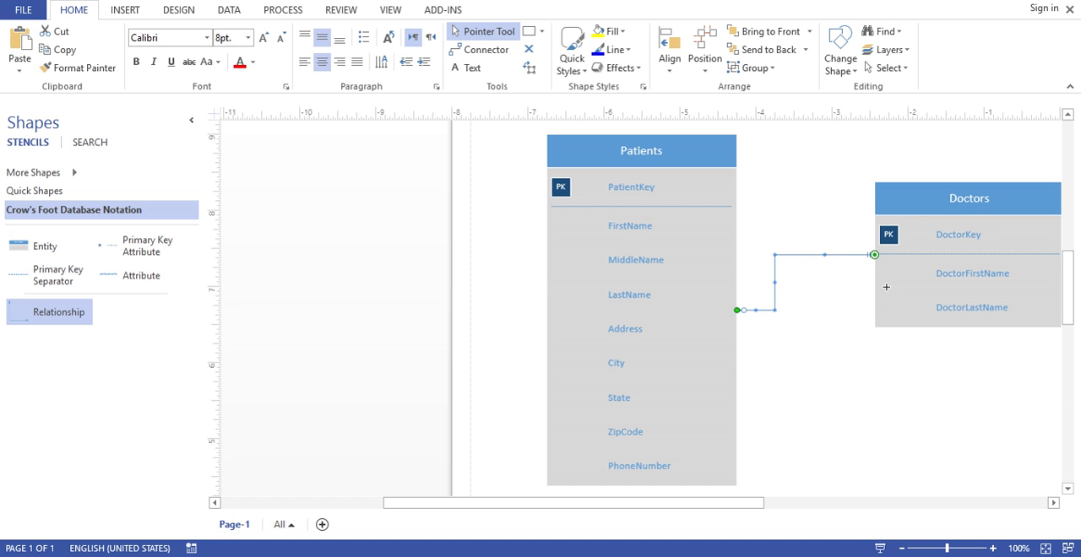
Set the line weight of the relationship between Patients and Doctors to 3 pt
right_click(841, 255)
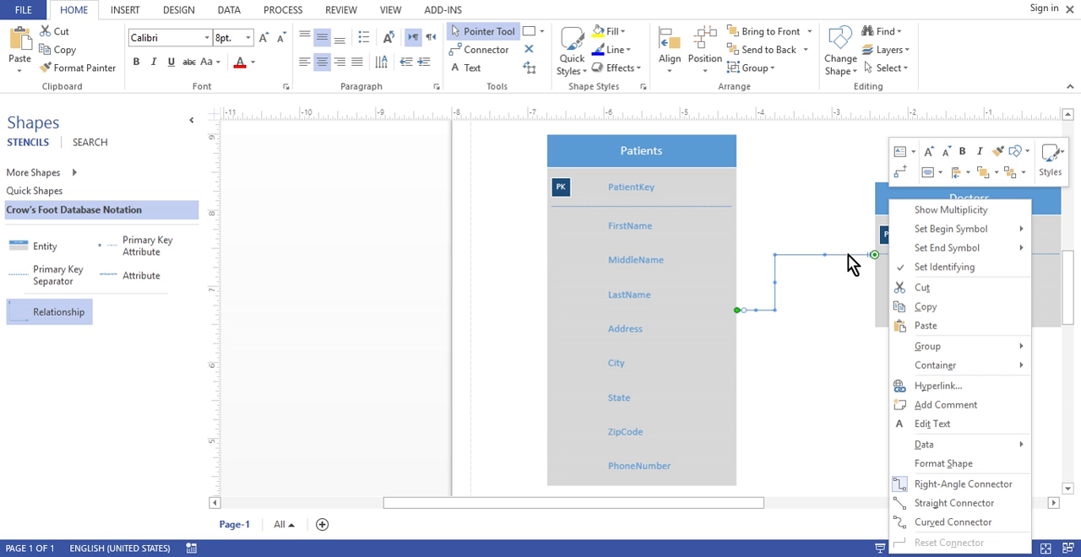
click(1054, 166)
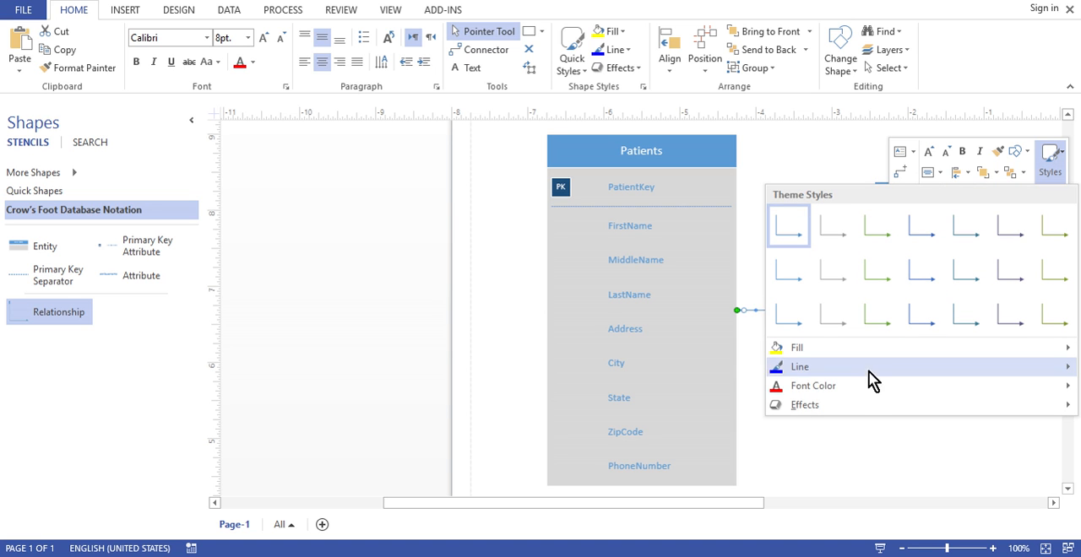
mouse_move(836, 379)
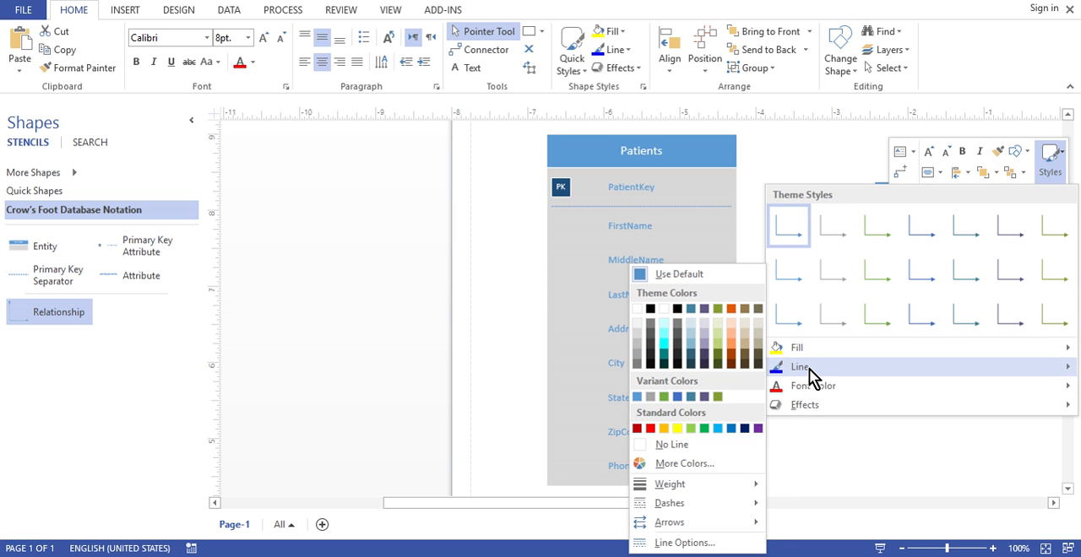
click(1058, 163)
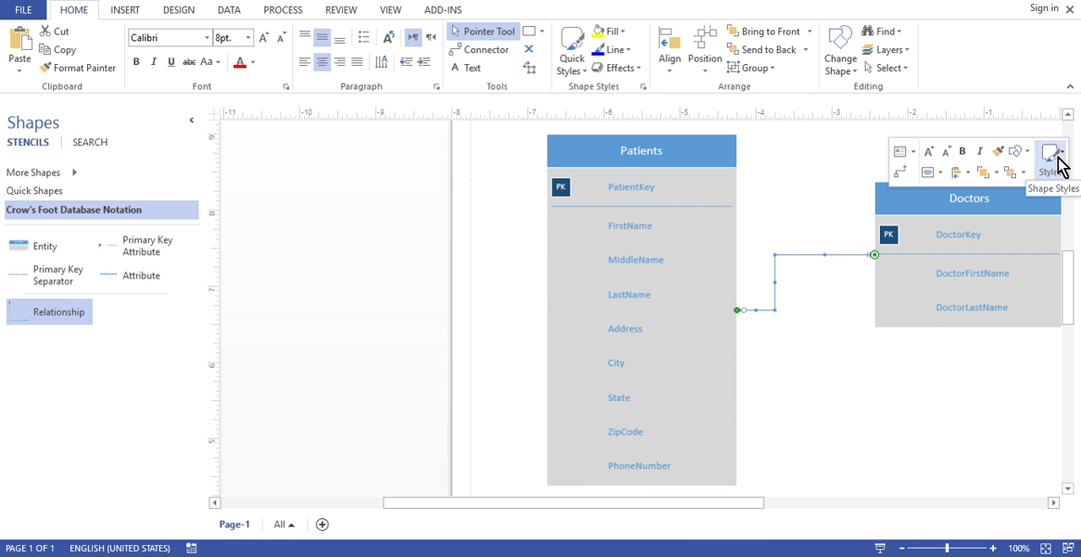
click(1059, 163)
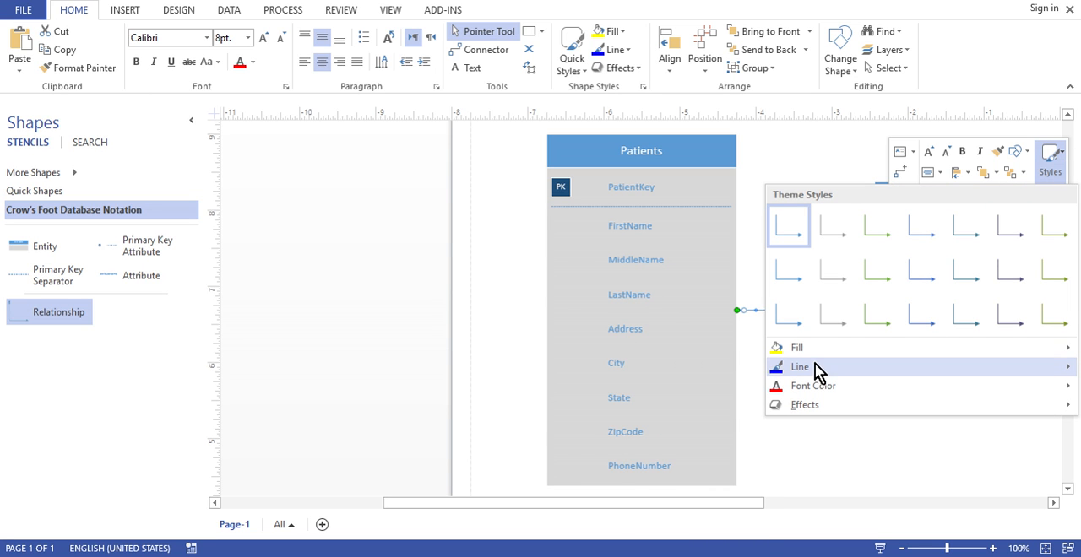
mouse_move(814, 371)
mouse_move(692, 484)
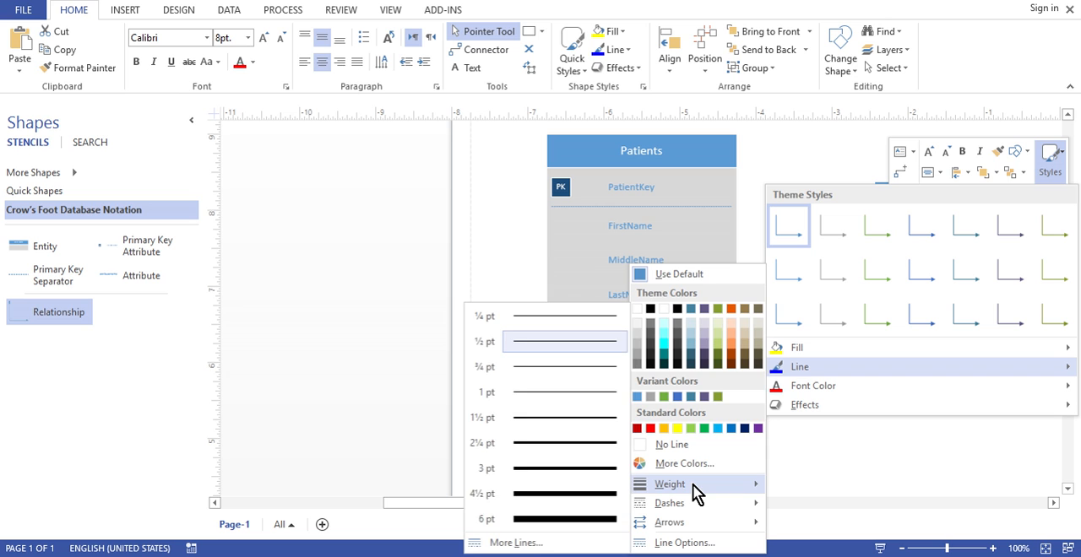
click(552, 469)
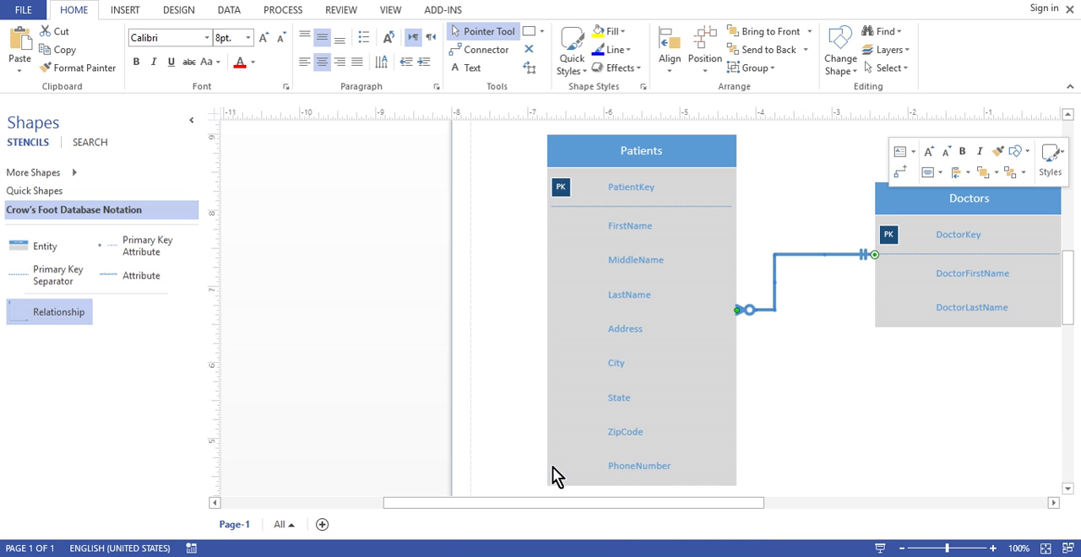
click(870, 382)
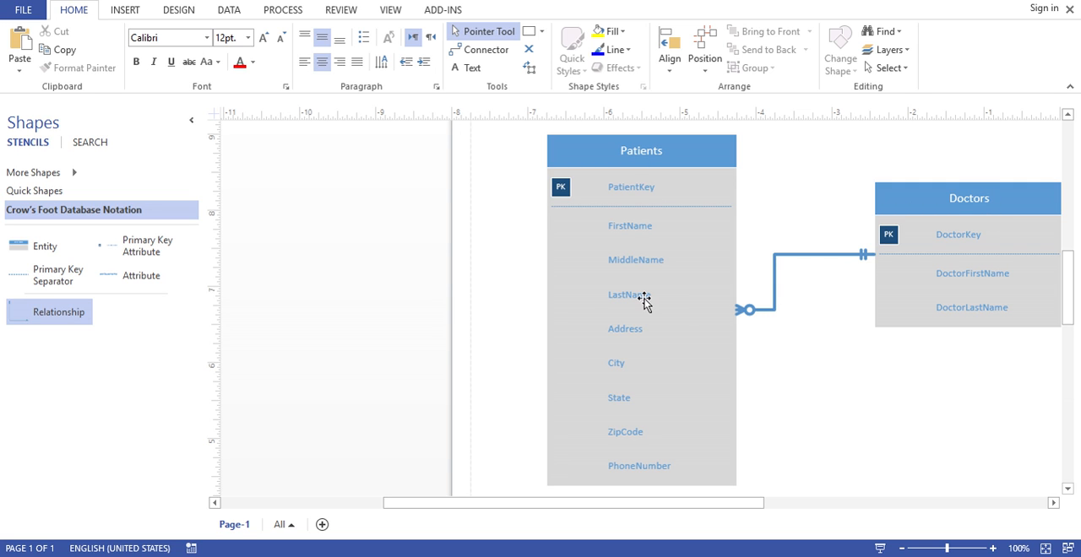
Set the relationship's begin symbol at Patients to Zero or more and its end symbol at Doctors to 1 or more
click(808, 254)
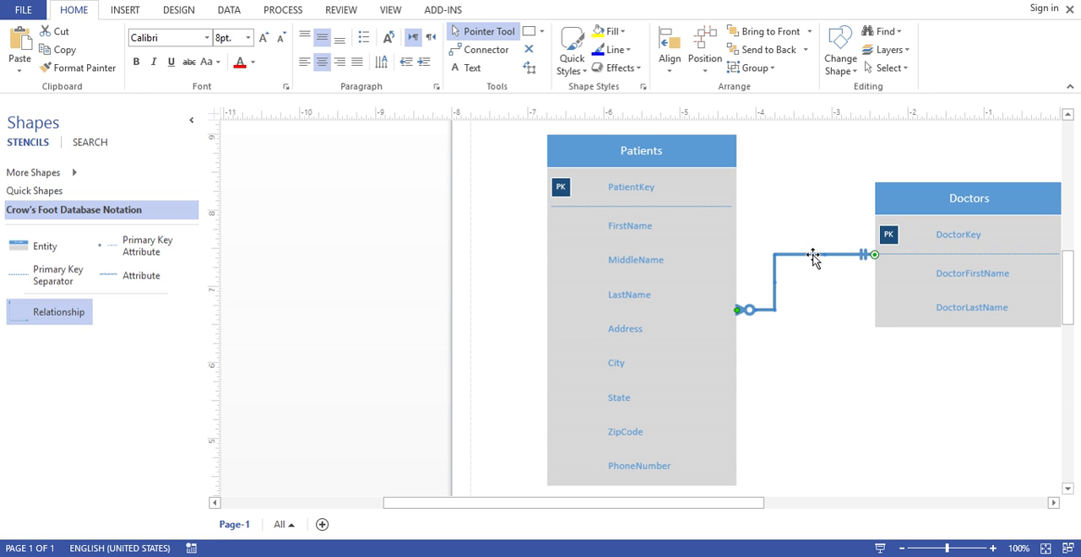
right_click(875, 254)
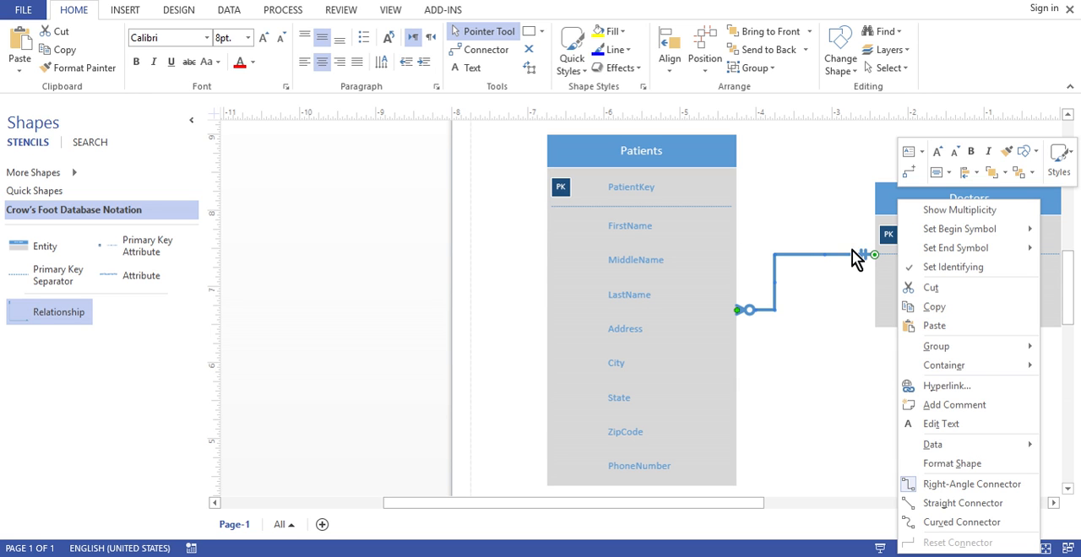
mouse_move(944, 237)
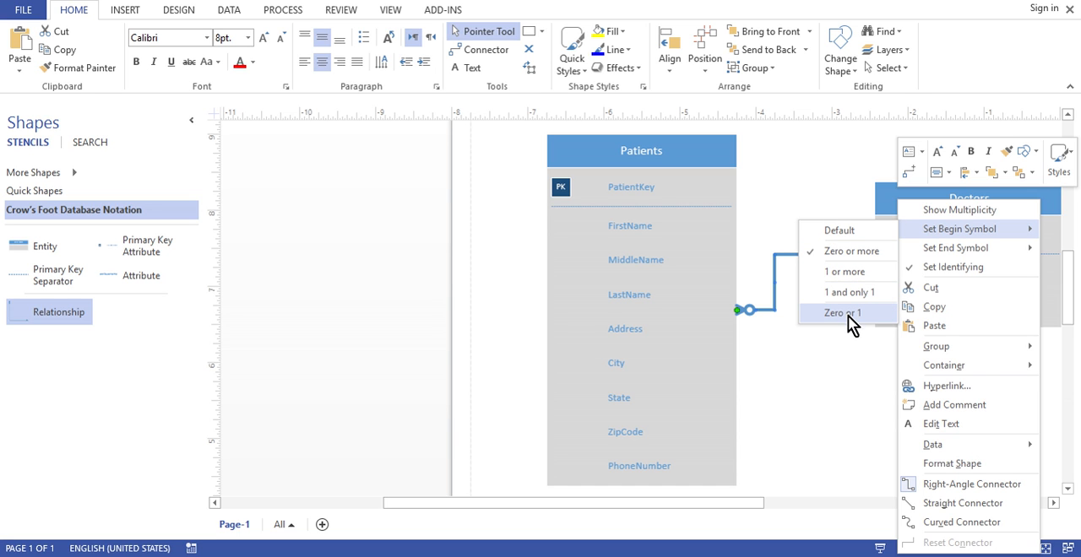
click(851, 251)
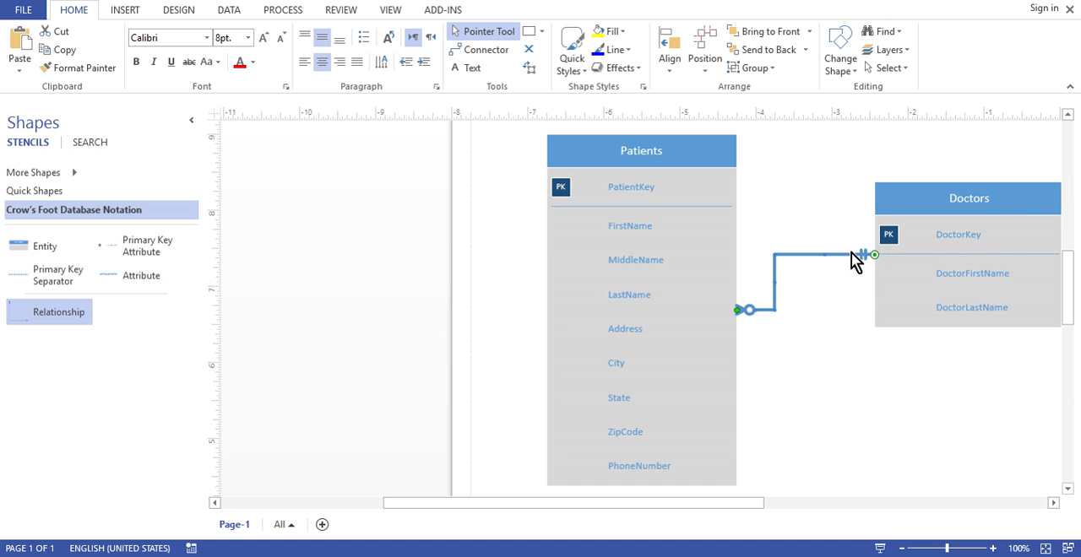
right_click(817, 257)
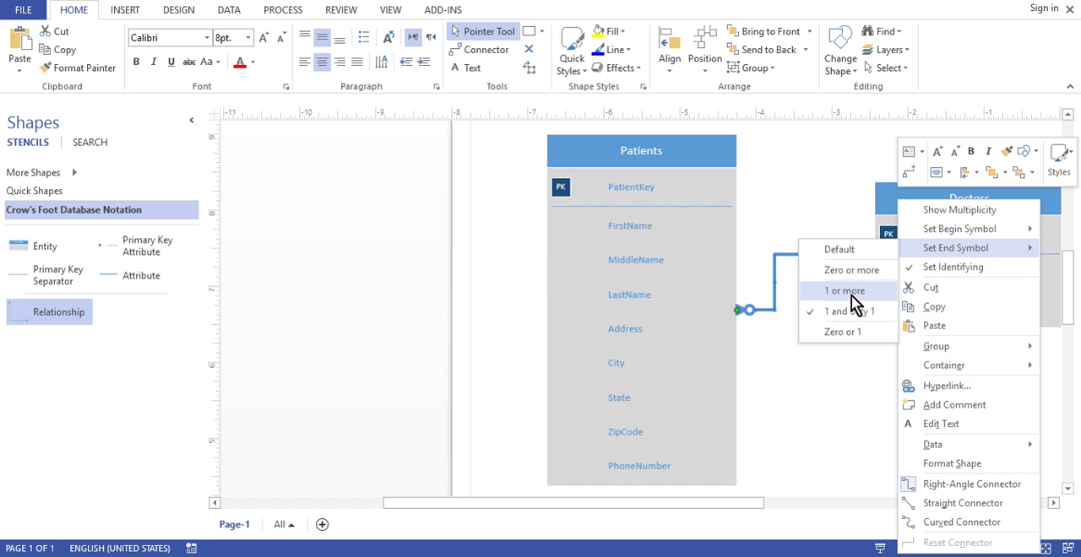
click(854, 296)
click(855, 389)
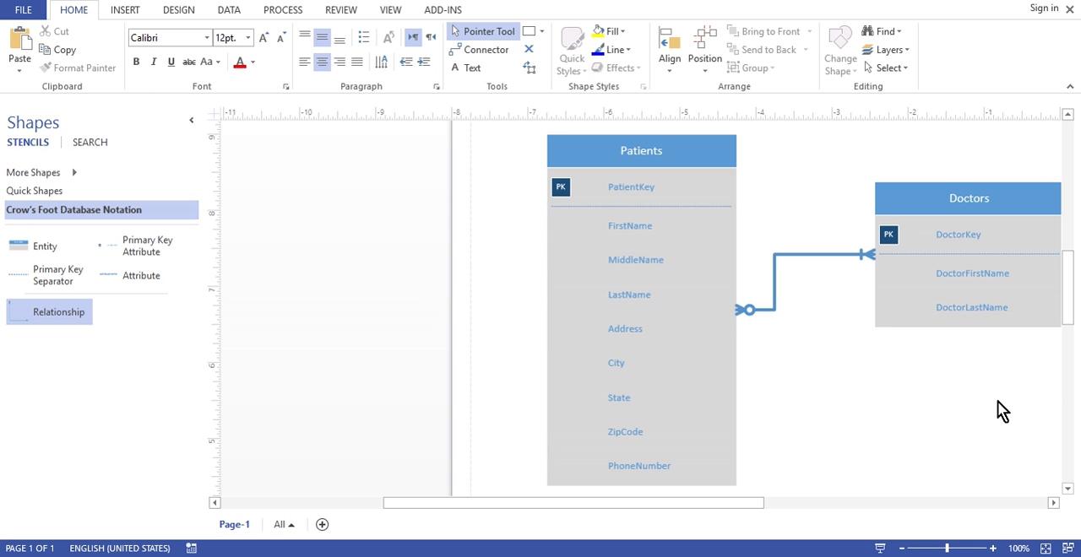
Place a third Entity shape below and between the Patients and Doctors entities and open its name for editing
click(903, 549)
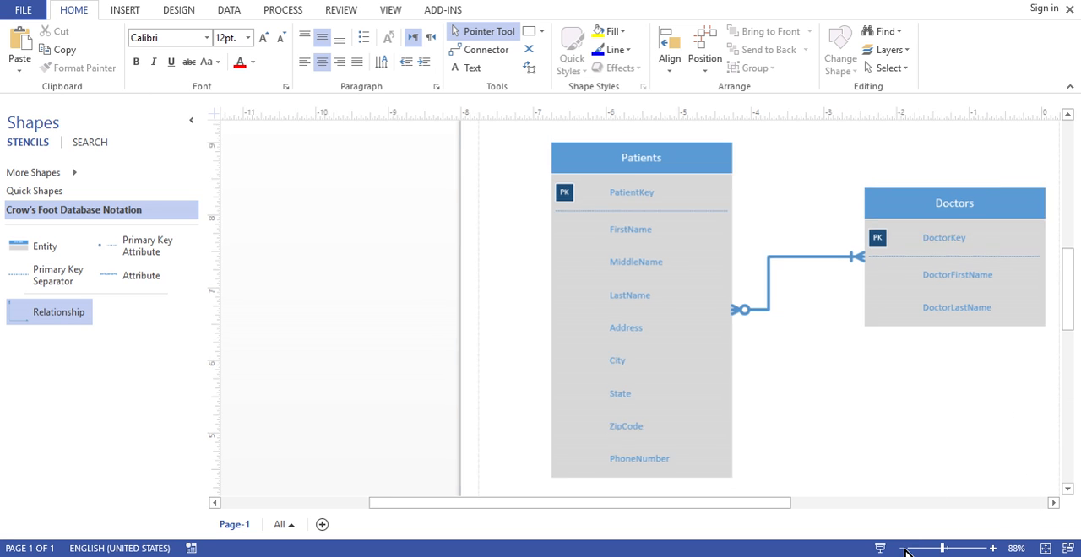
click(903, 549)
click(903, 549)
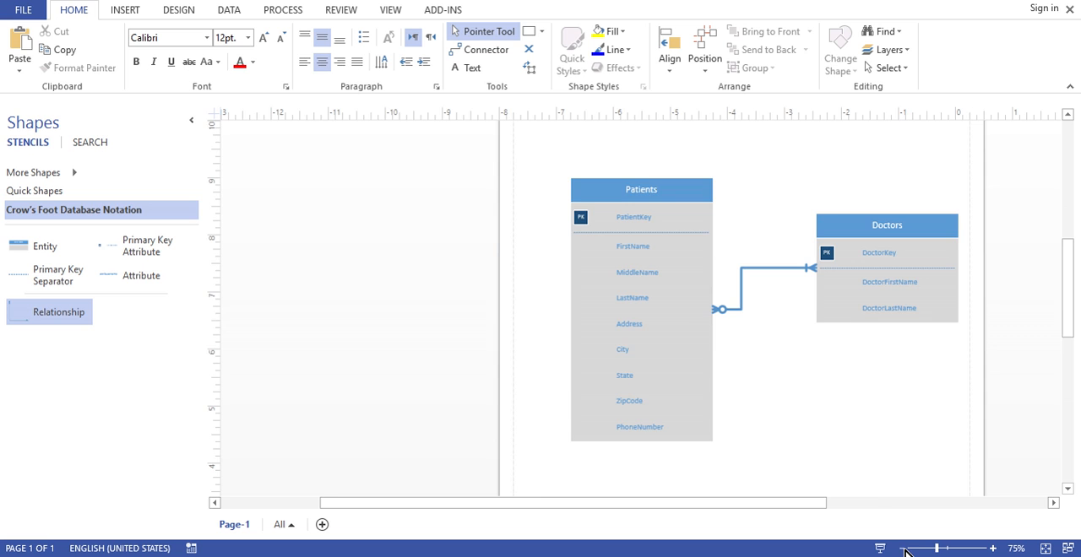
click(903, 548)
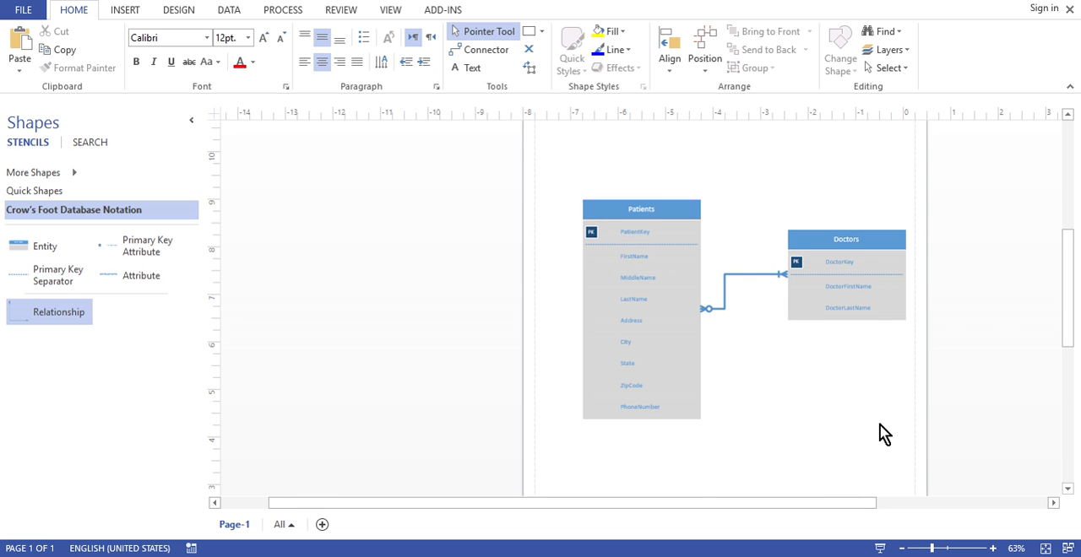
mouse_move(1070, 326)
mouse_down()
mouse_move(1071, 361)
mouse_move(1070, 338)
mouse_up()
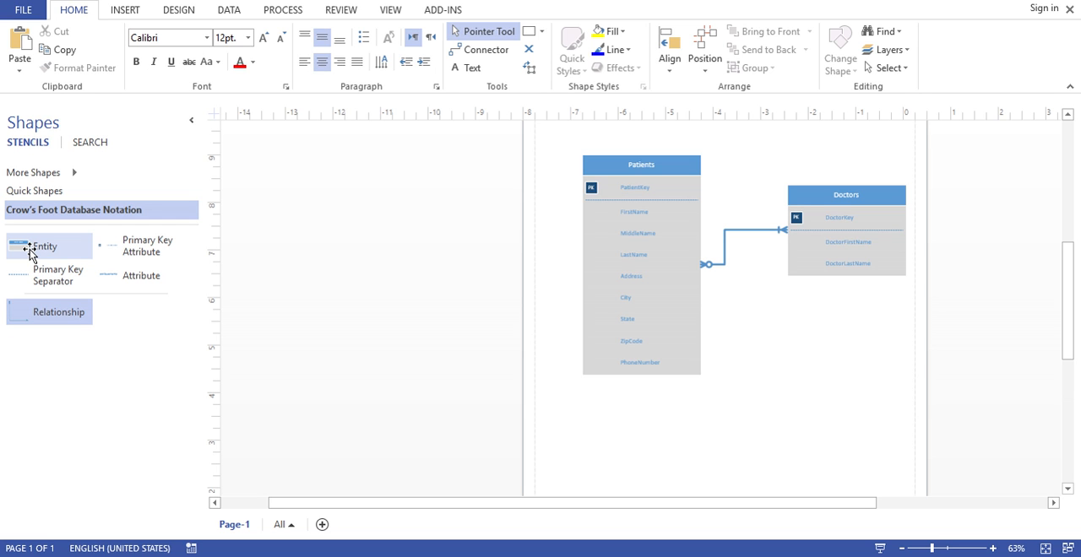
drag(30, 252, 712, 445)
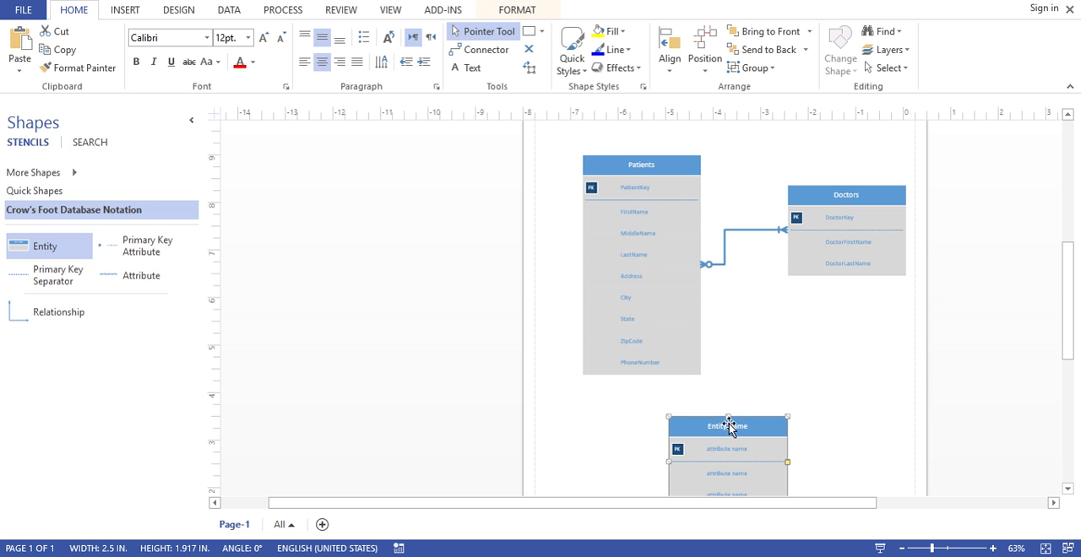
double_click(724, 425)
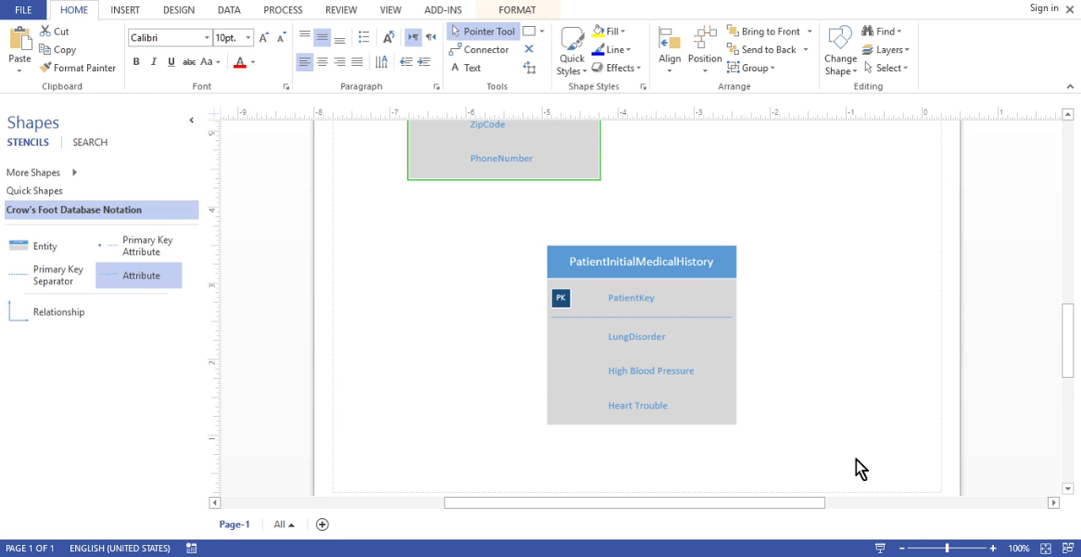
Examine the PatientKey attribute of the PatientInitialMedicalHistory entity alongside the Patients entity above it
click(626, 300)
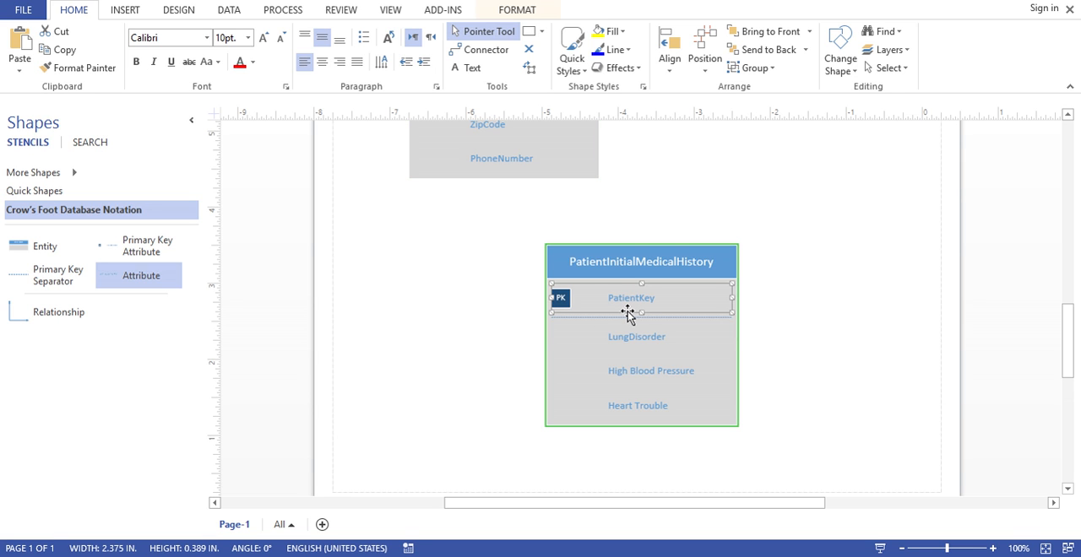
click(628, 312)
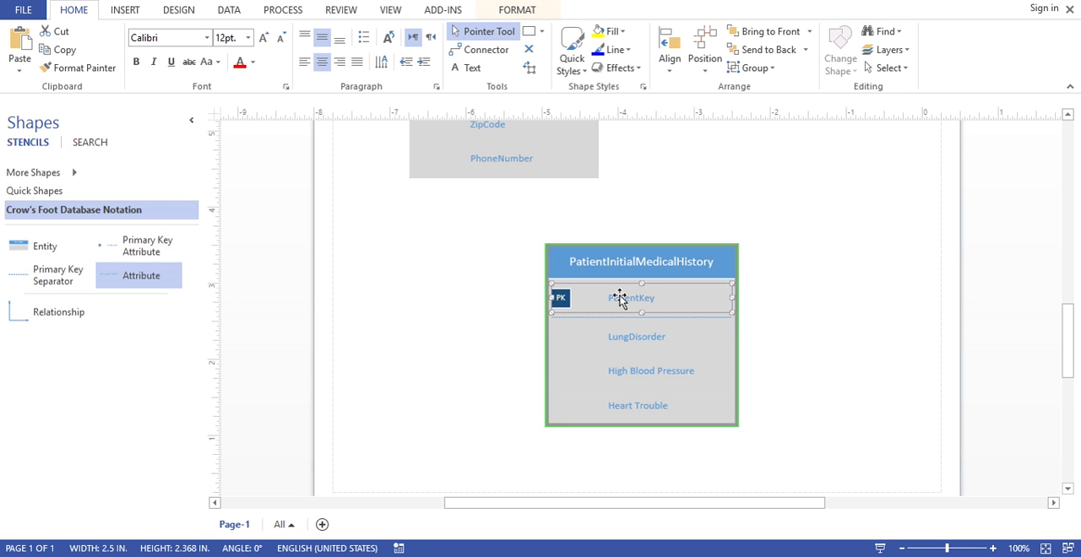
click(613, 302)
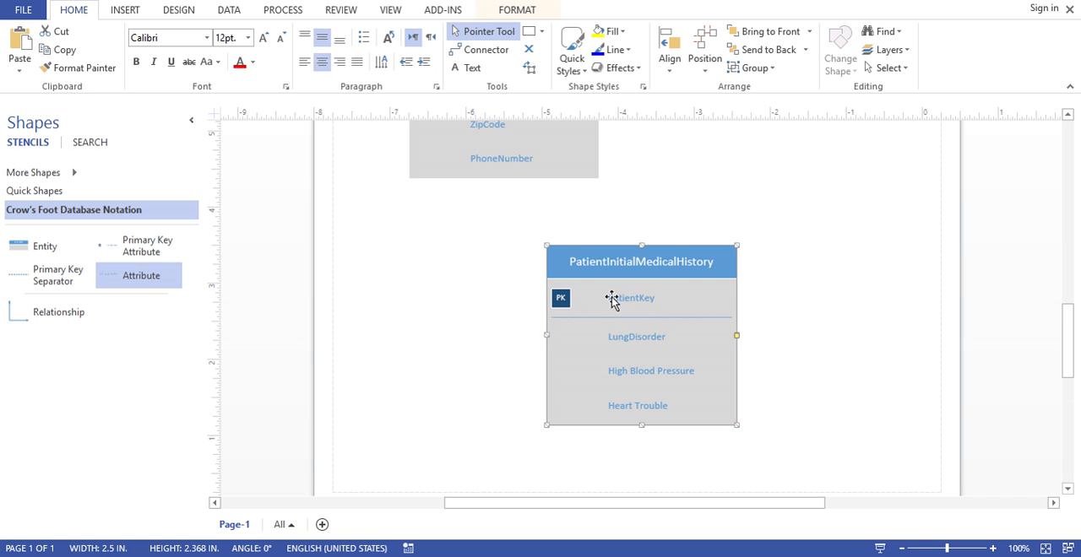
click(621, 299)
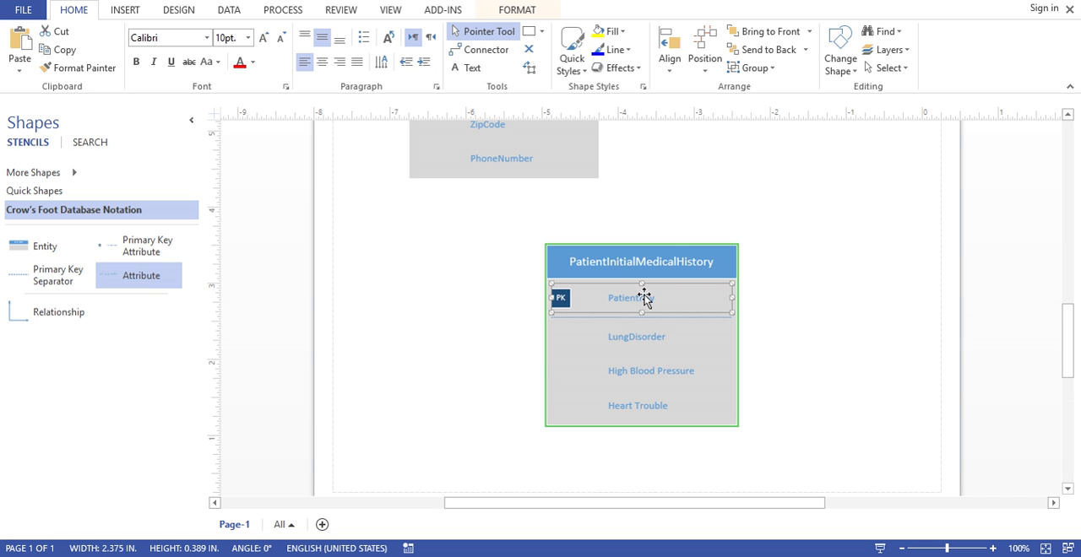
click(900, 549)
click(900, 548)
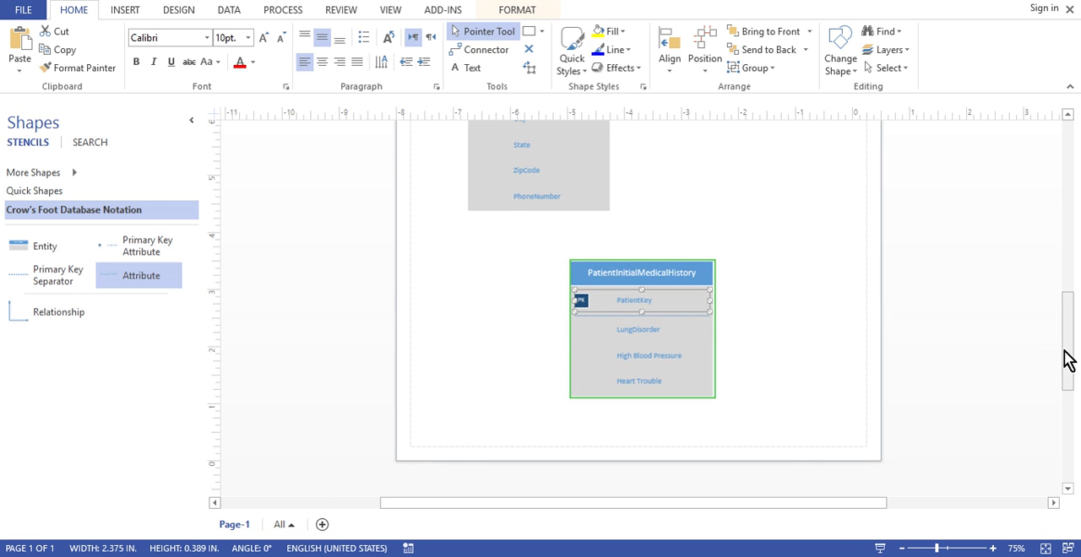
mouse_move(1067, 357)
mouse_down()
mouse_move(1073, 311)
mouse_move(1073, 321)
mouse_up()
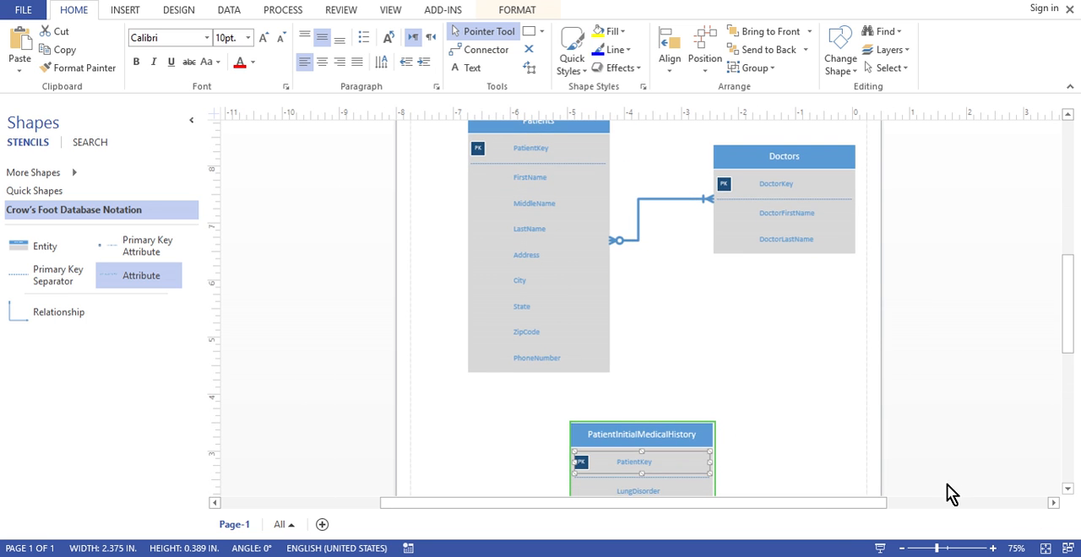
Set the PatientKey attribute of the PatientInitialMedicalHistory entity as a foreign key in addition to its primary key
click(901, 549)
click(901, 549)
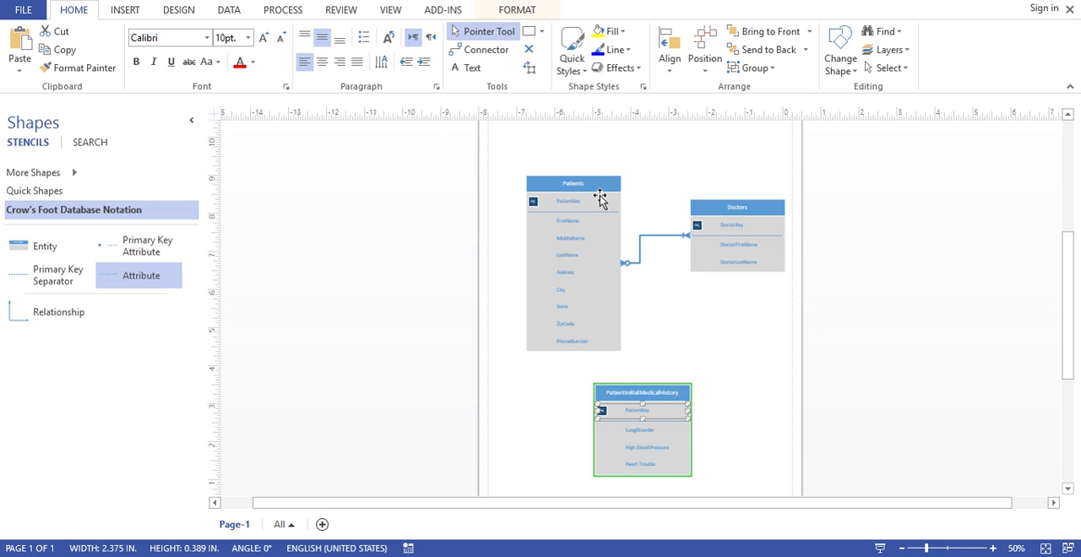
click(567, 202)
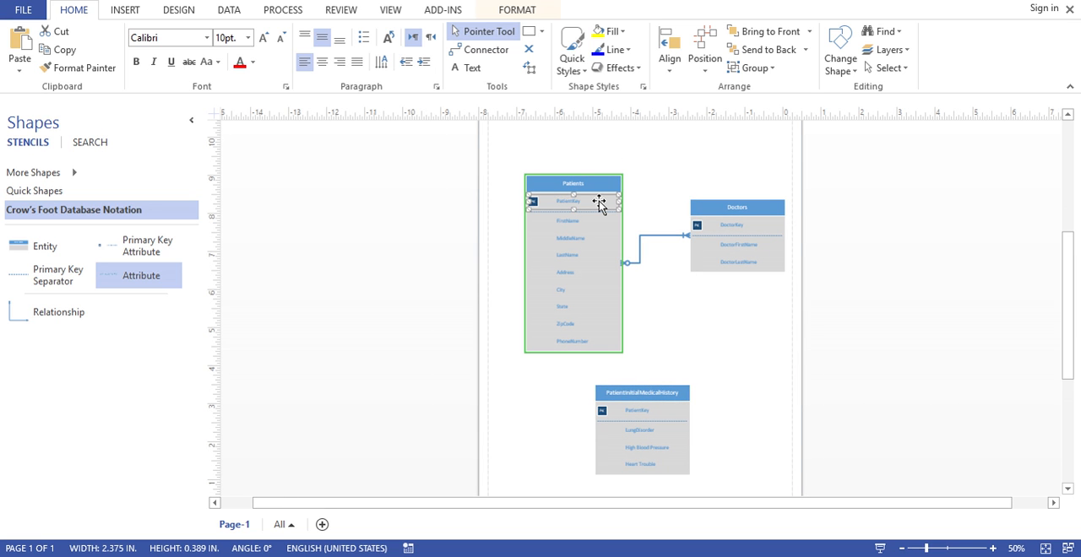
click(641, 412)
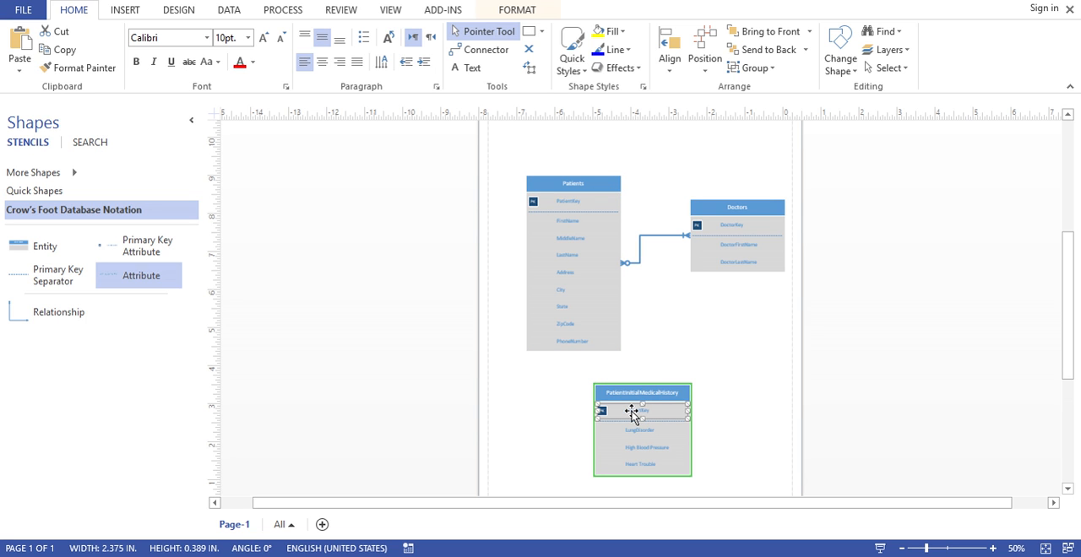
right_click(632, 412)
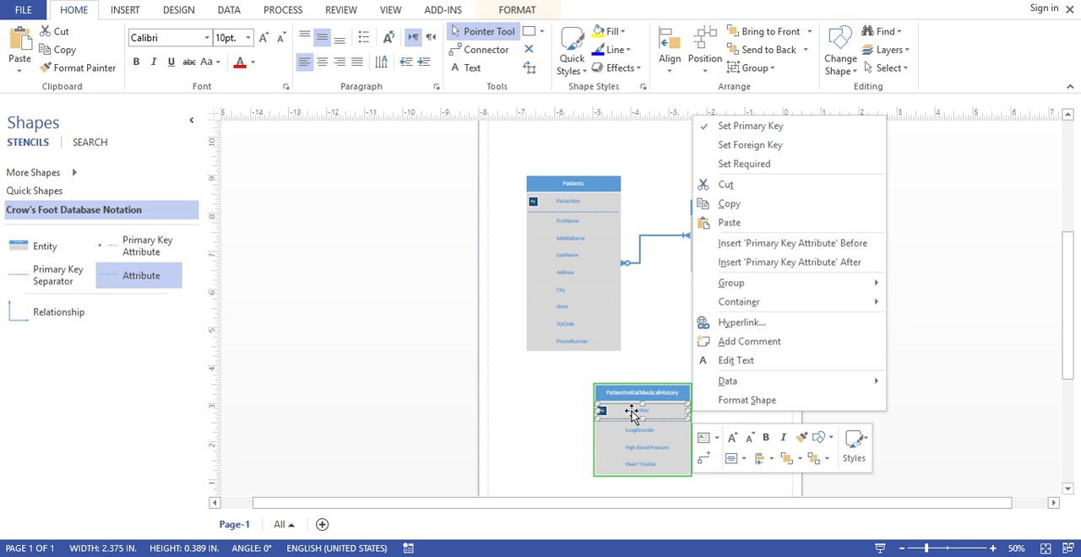
click(766, 152)
click(724, 427)
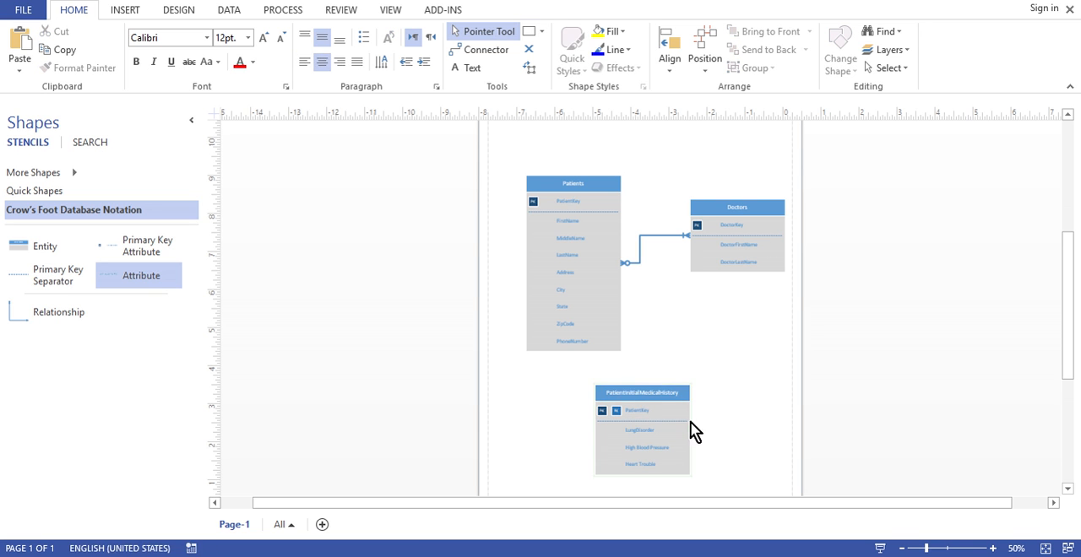
Move the PatientInitialMedicalHistory entity so that it sits almost directly below the Patients entity
click(629, 414)
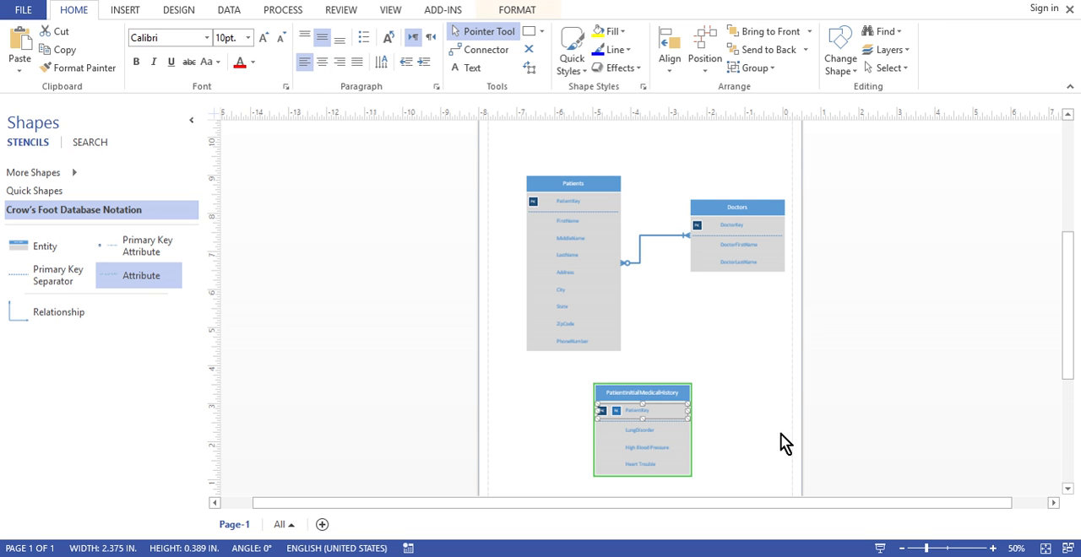
click(993, 549)
drag(1065, 322, 1071, 381)
click(849, 316)
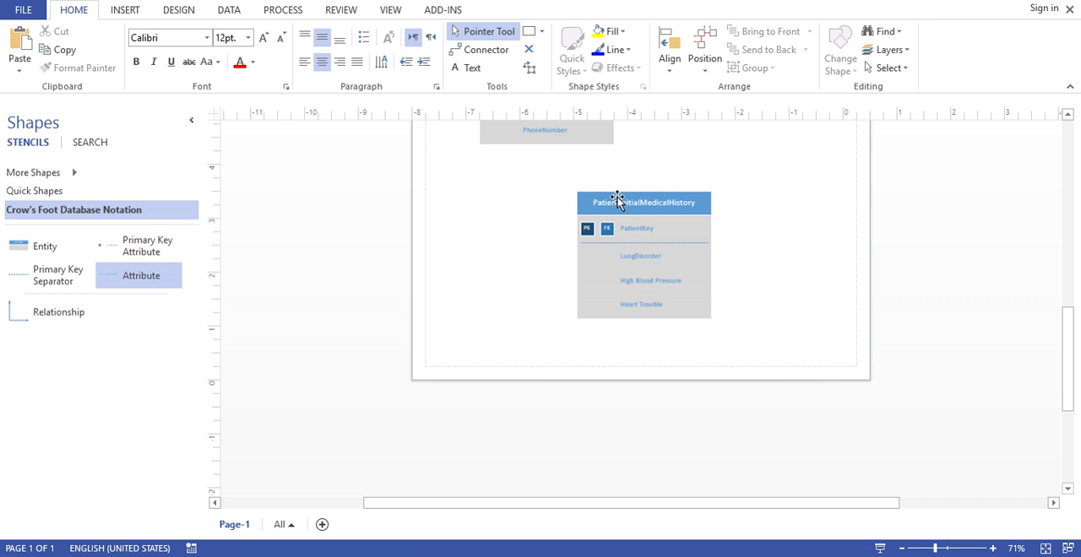
drag(617, 199, 531, 213)
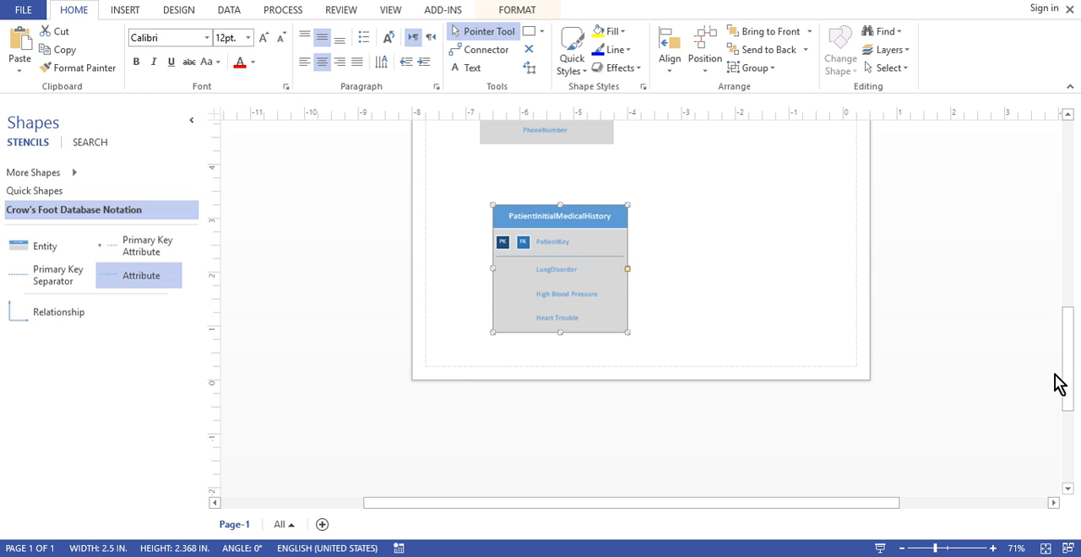
drag(1067, 381, 1069, 307)
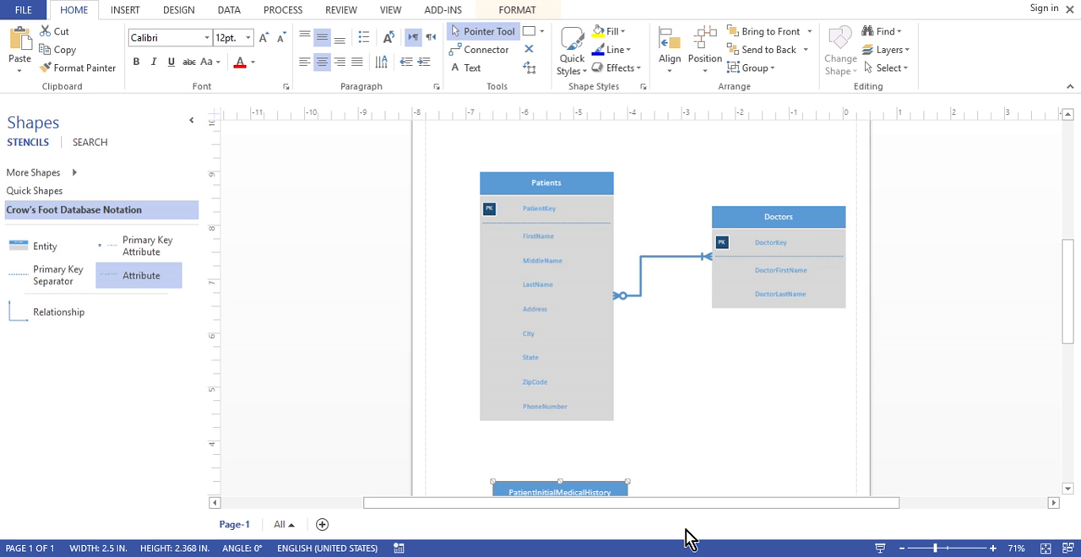
drag(1067, 336, 1068, 369)
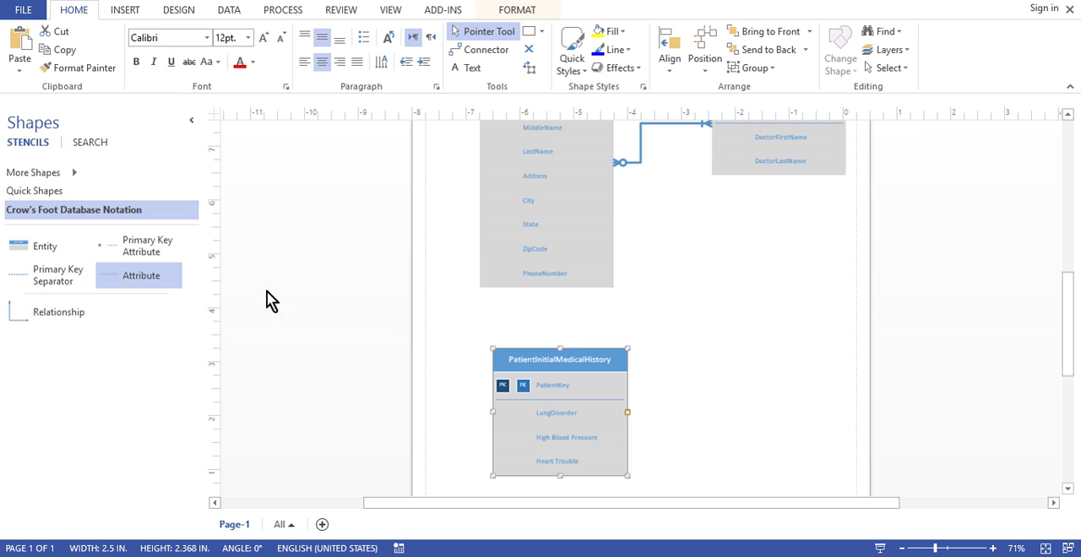
drag(51, 311, 560, 314)
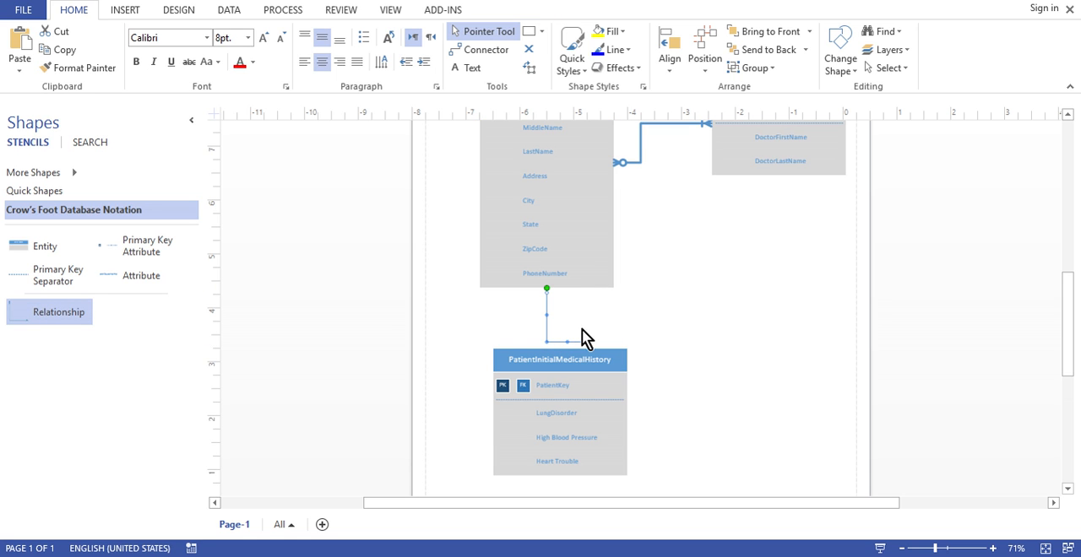
key(Escape)
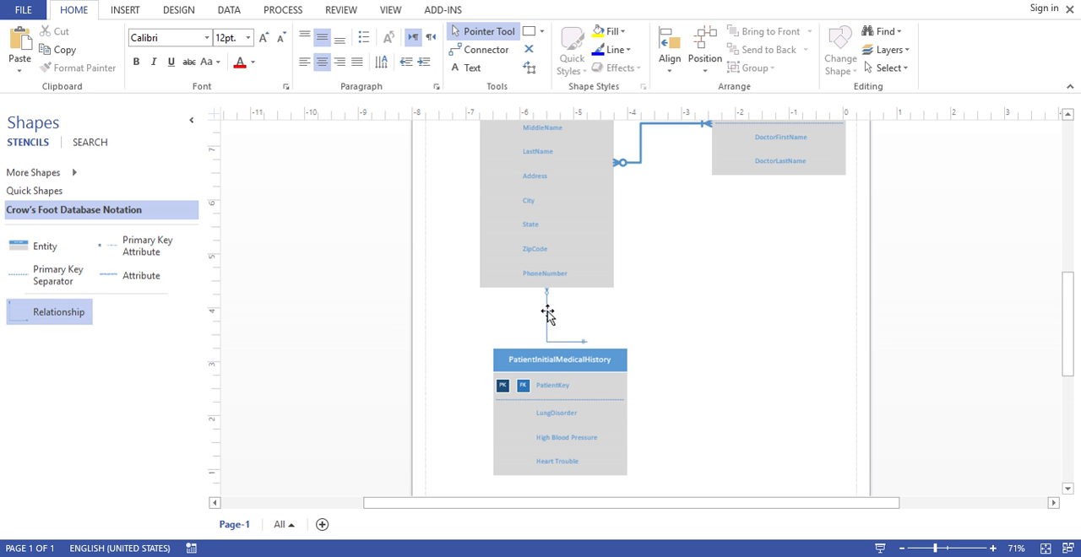
click(547, 314)
key(Delete)
Duplicate the Patients–Doctors relationship and connect the copy's begin point to PatientInitialMedicalHistory and its end point to Patients
click(639, 154)
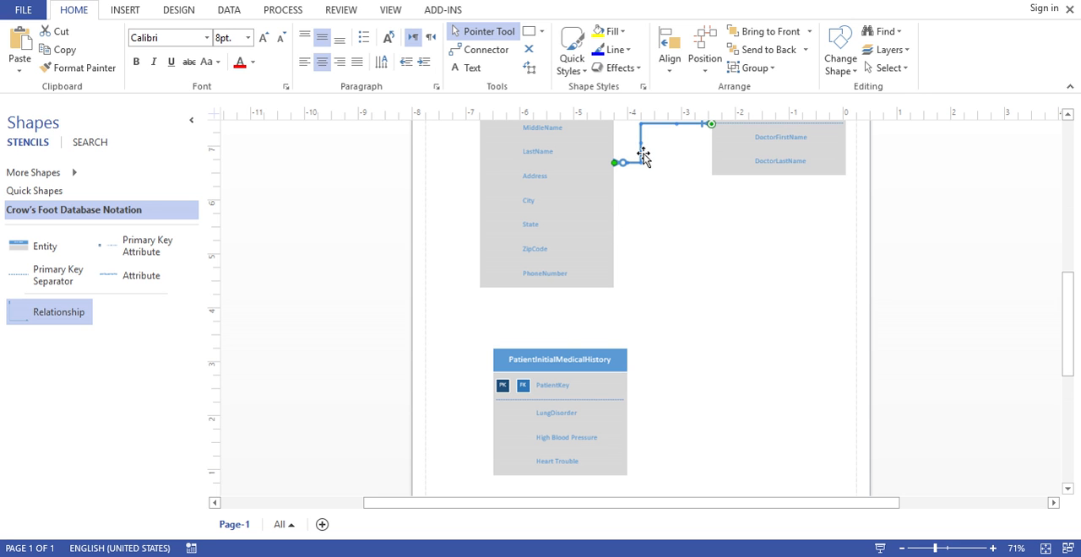
key(ctrl+d)
drag(656, 144, 680, 301)
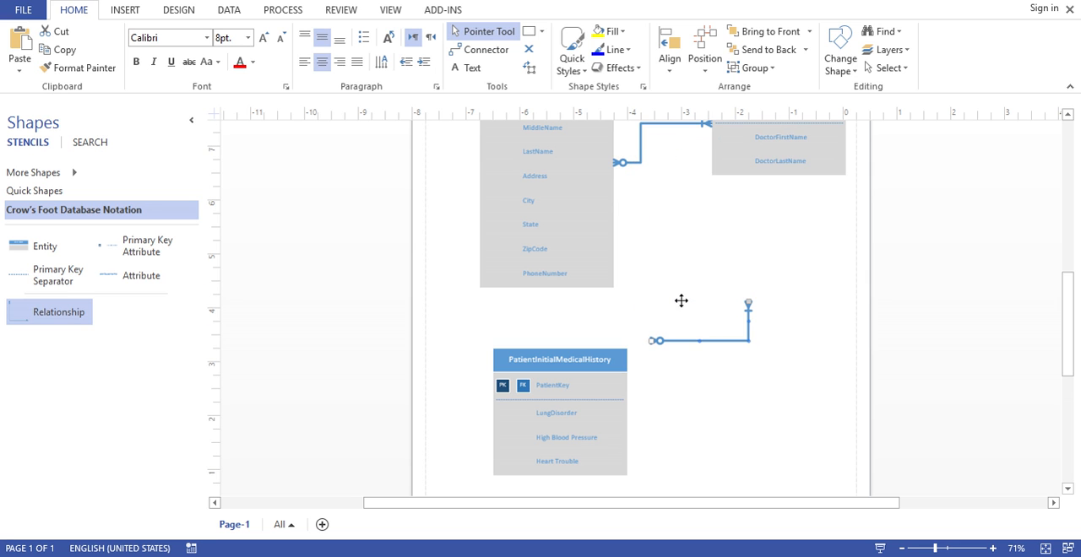
drag(653, 341, 603, 399)
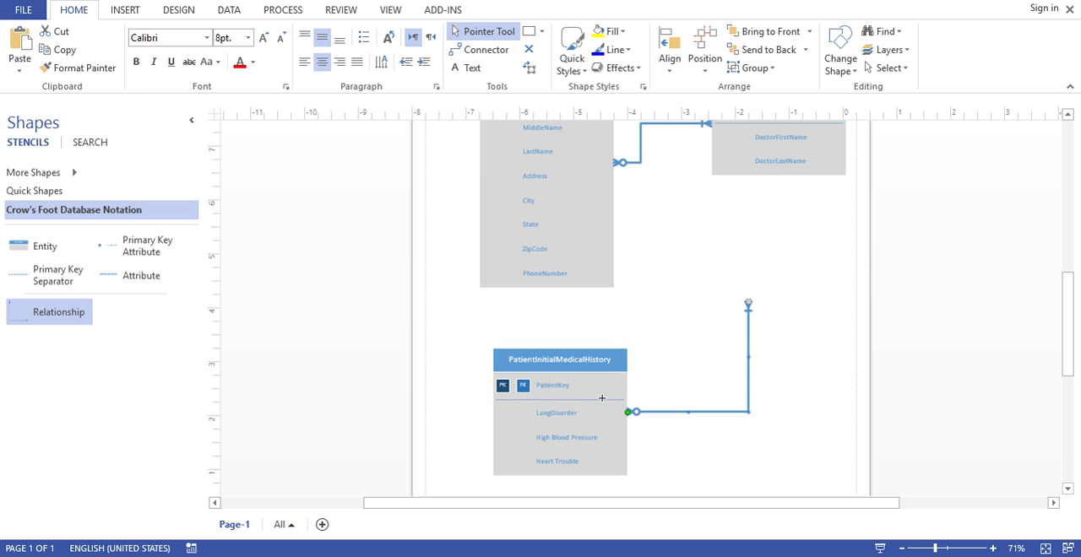
drag(751, 300, 606, 265)
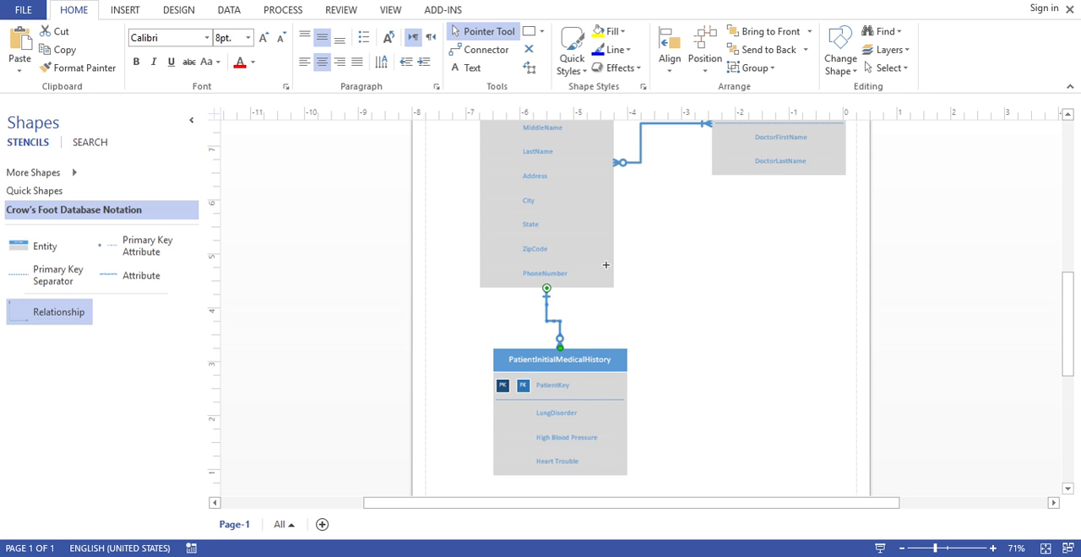
click(599, 340)
Set both the begin and end symbols of the relationship between PatientInitialMedicalHistory and Patients to 1 and only 1
click(549, 316)
right_click(548, 321)
mouse_move(646, 229)
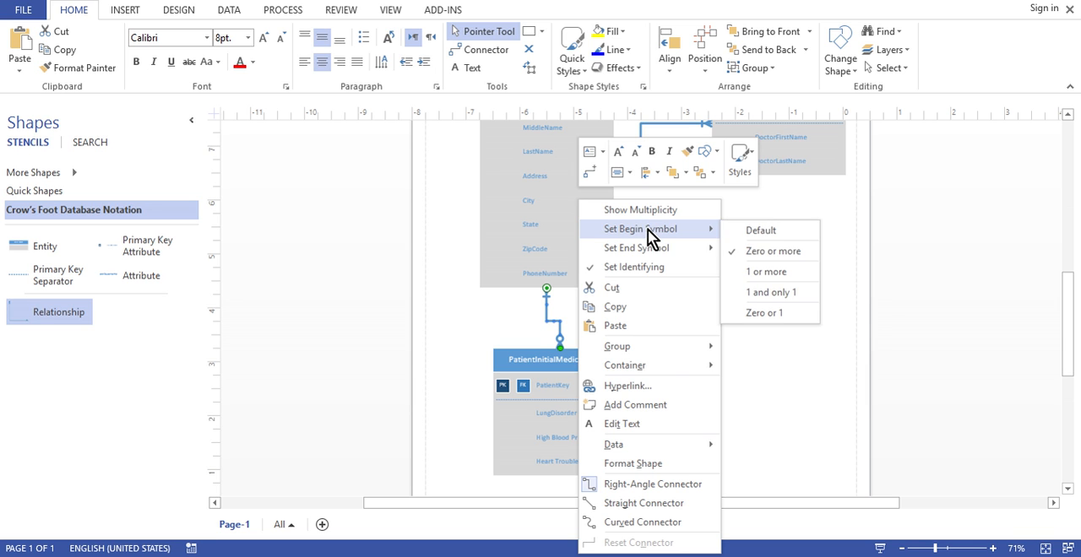
click(782, 292)
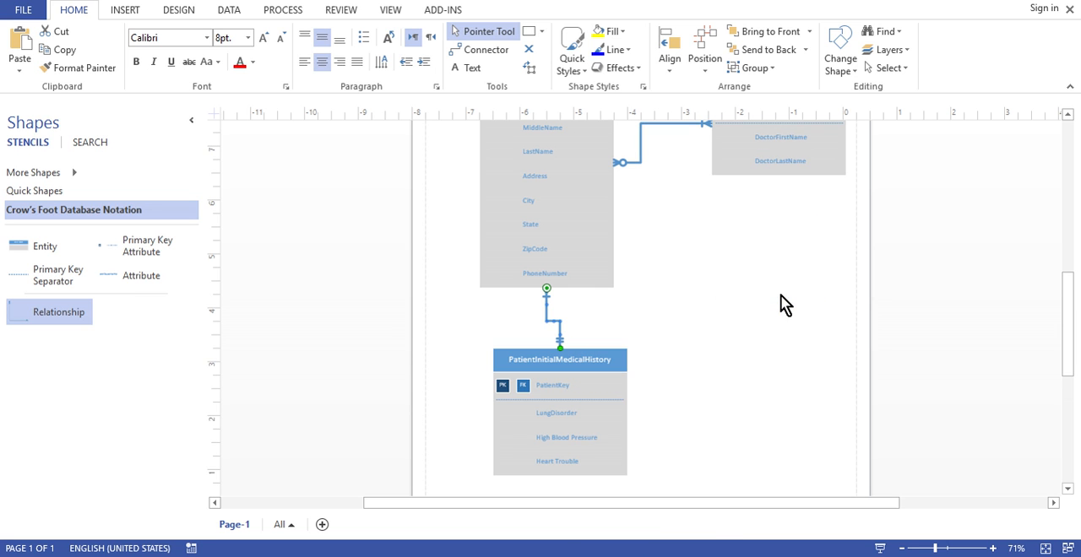
right_click(557, 321)
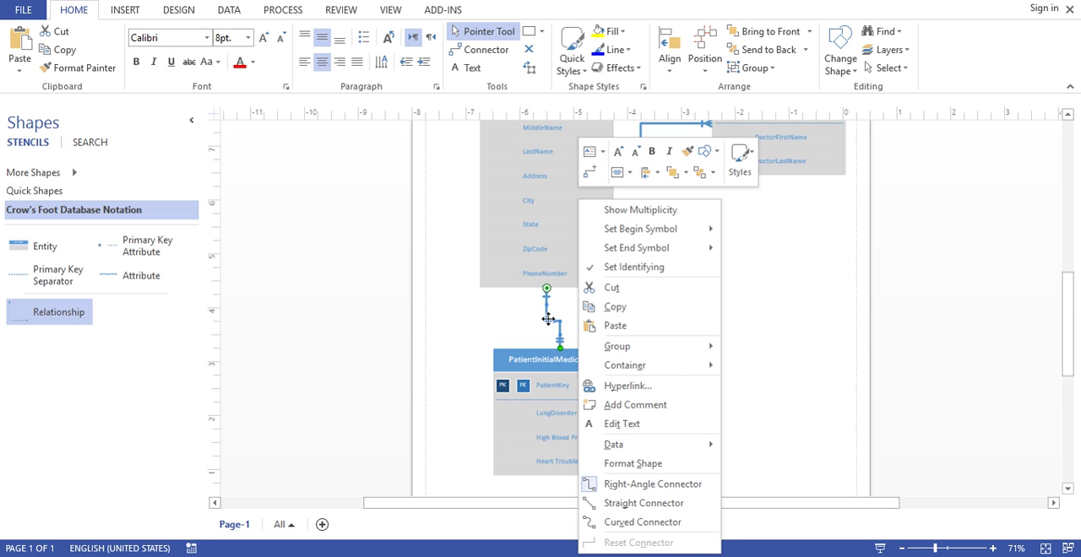
mouse_move(656, 250)
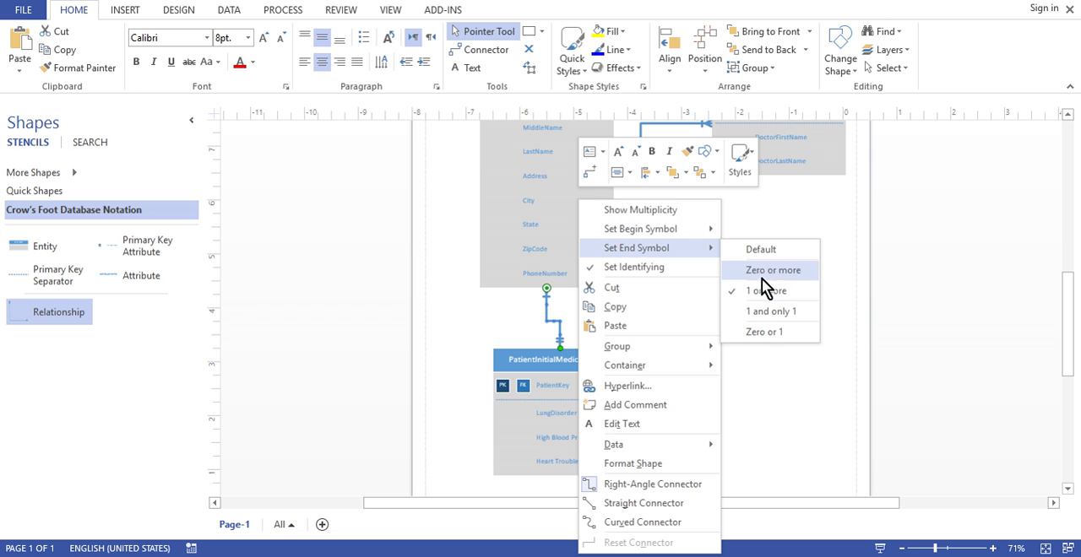
click(776, 315)
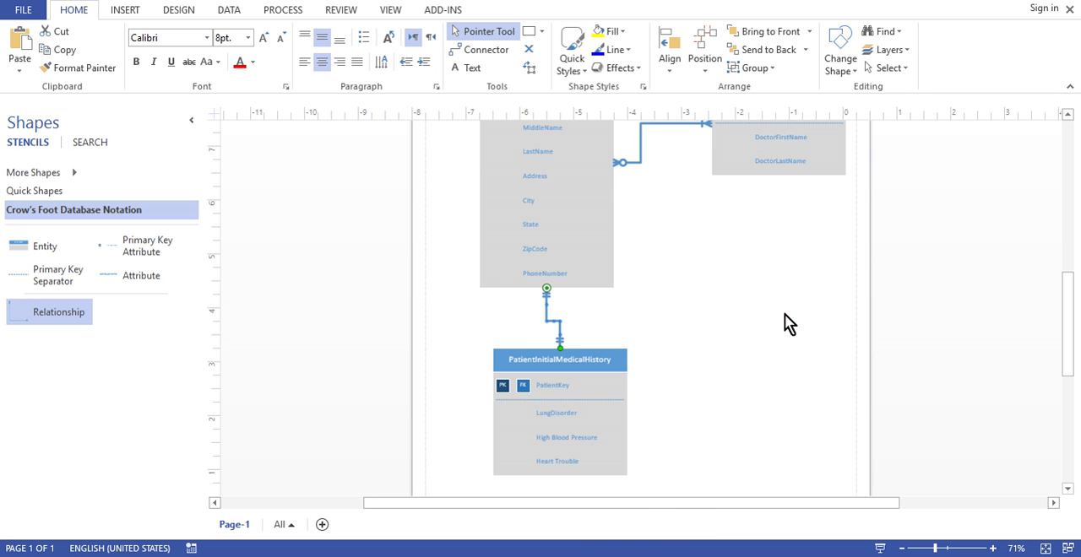
click(737, 372)
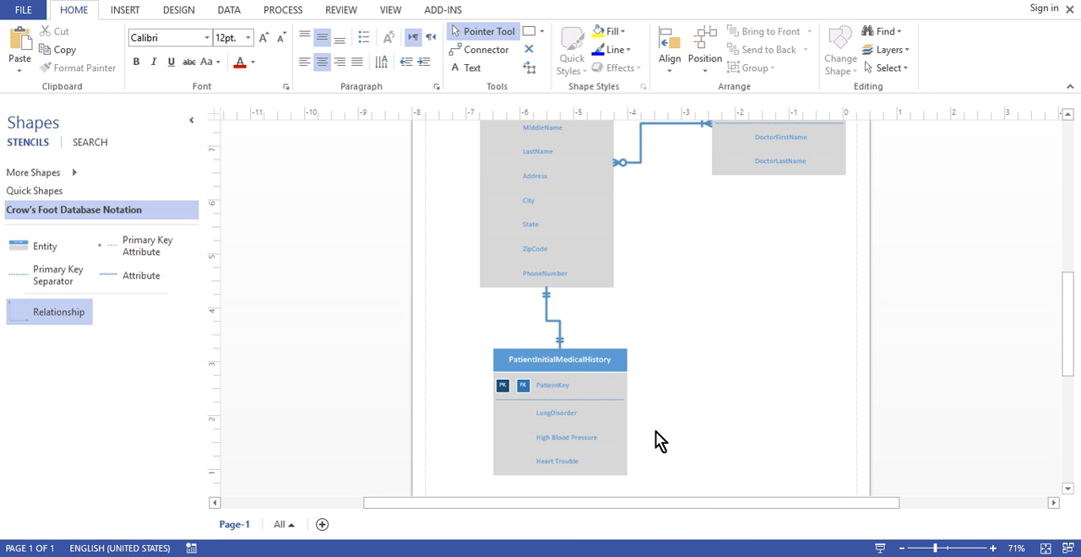
Place a fourth Entity shape to the right of PatientInitialMedicalHistory and open its name for editing
drag(1071, 340, 1073, 359)
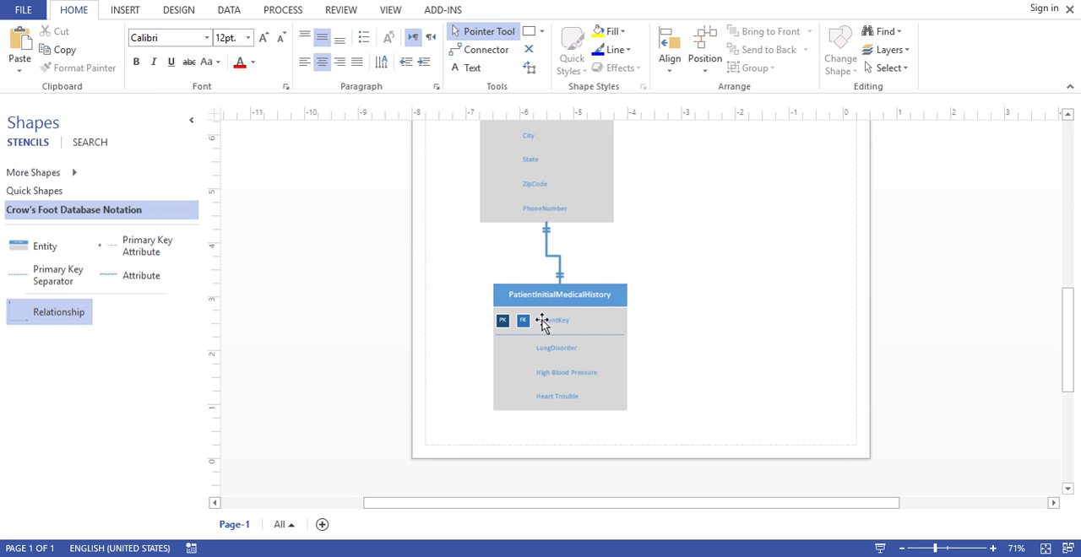
click(44, 250)
drag(44, 251, 764, 306)
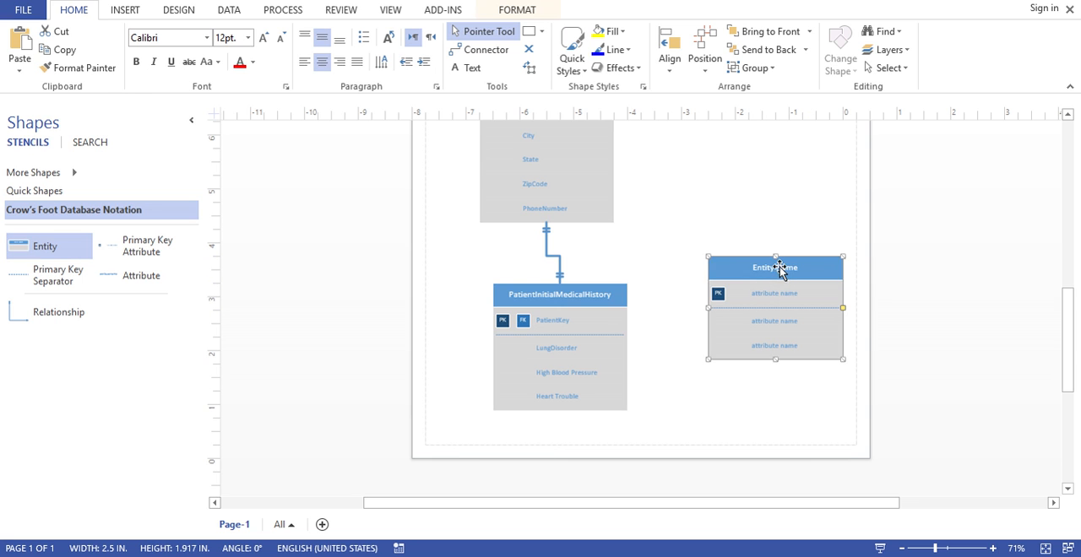
double_click(779, 269)
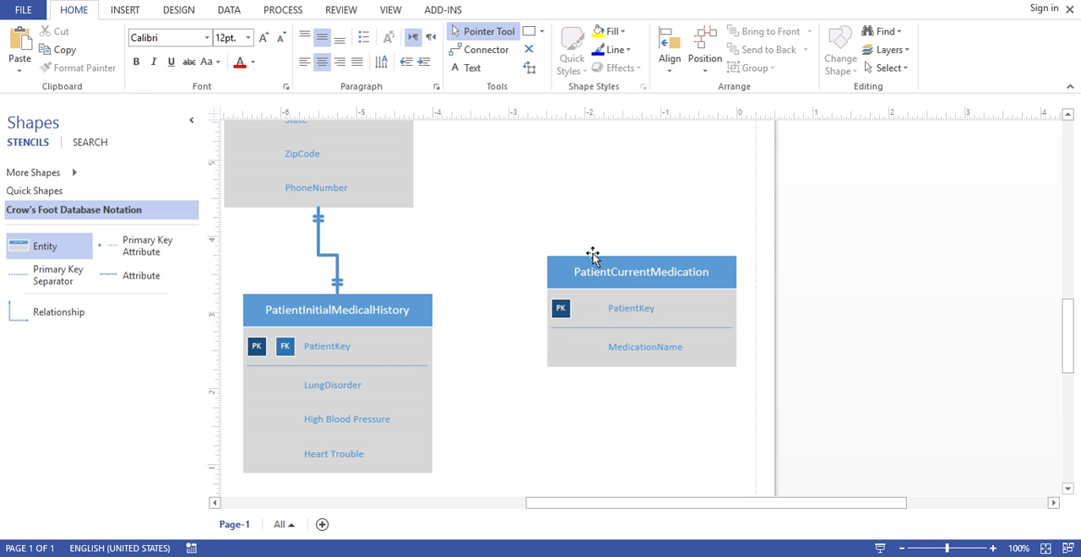
Duplicate the PatientCurrentMedication entity and arrange the two copies one above the other, aligned and with a gap between them
drag(593, 256, 574, 249)
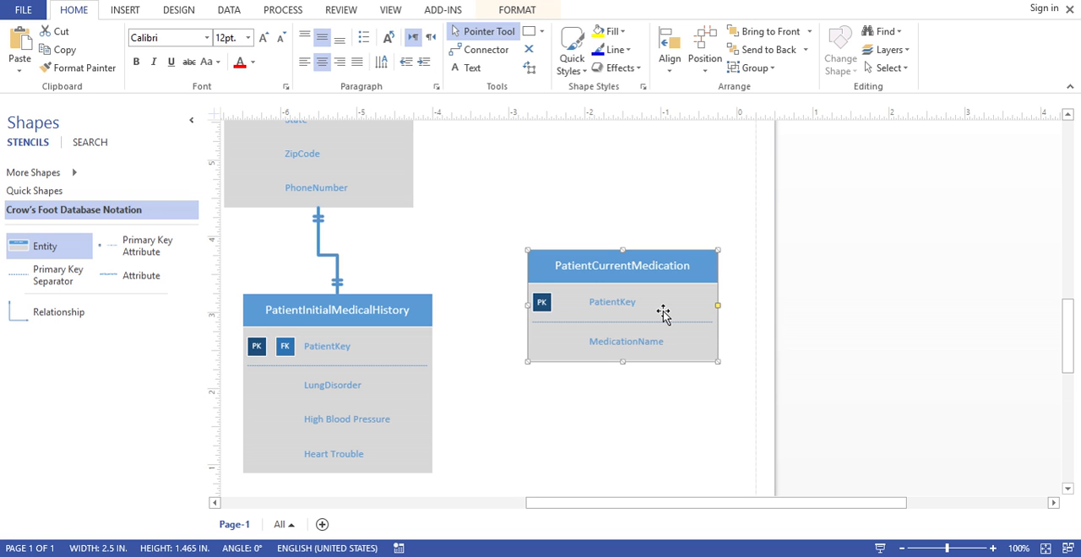
key(ctrl+v)
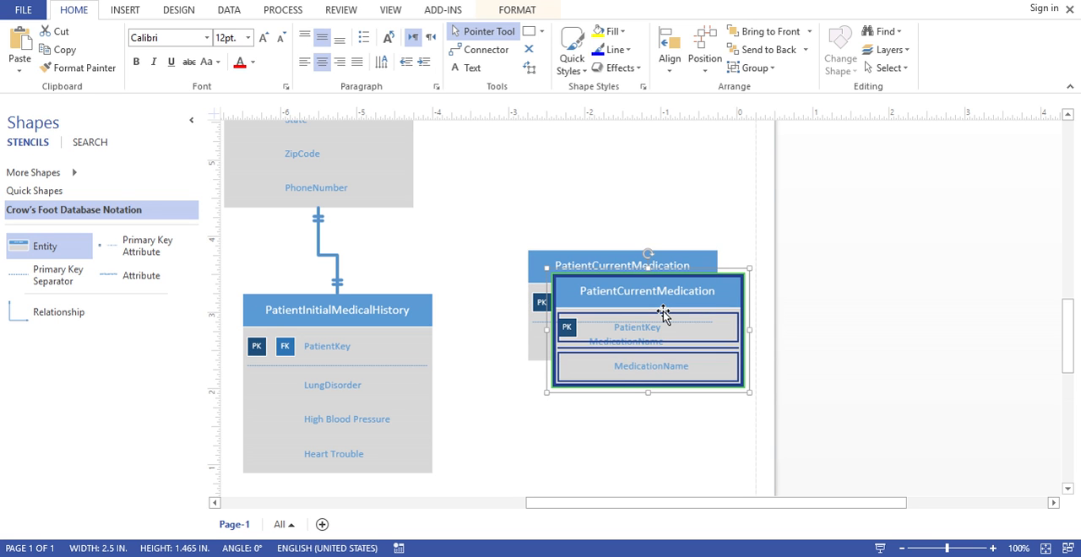
drag(631, 320, 627, 401)
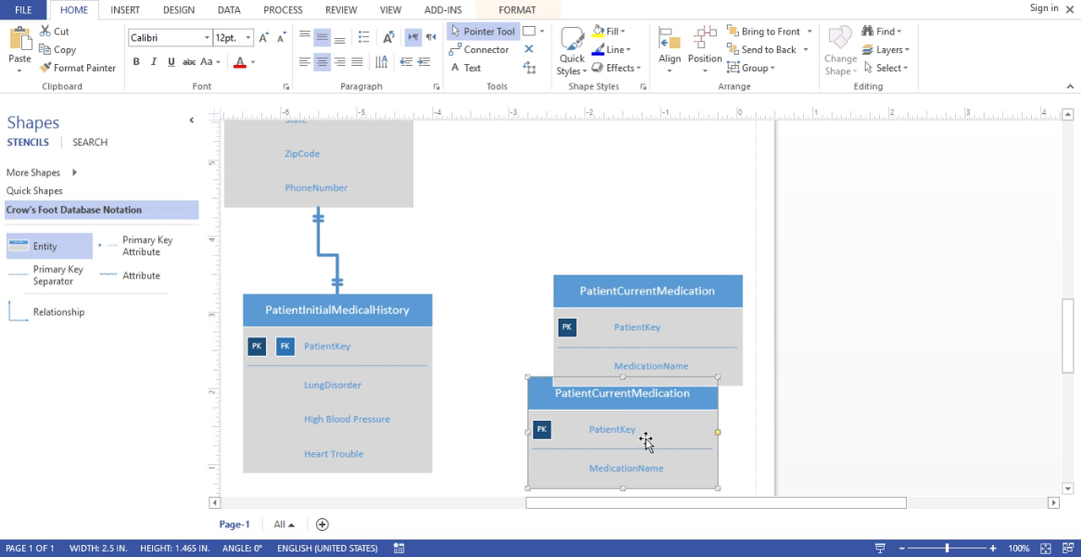
click(723, 403)
click(601, 285)
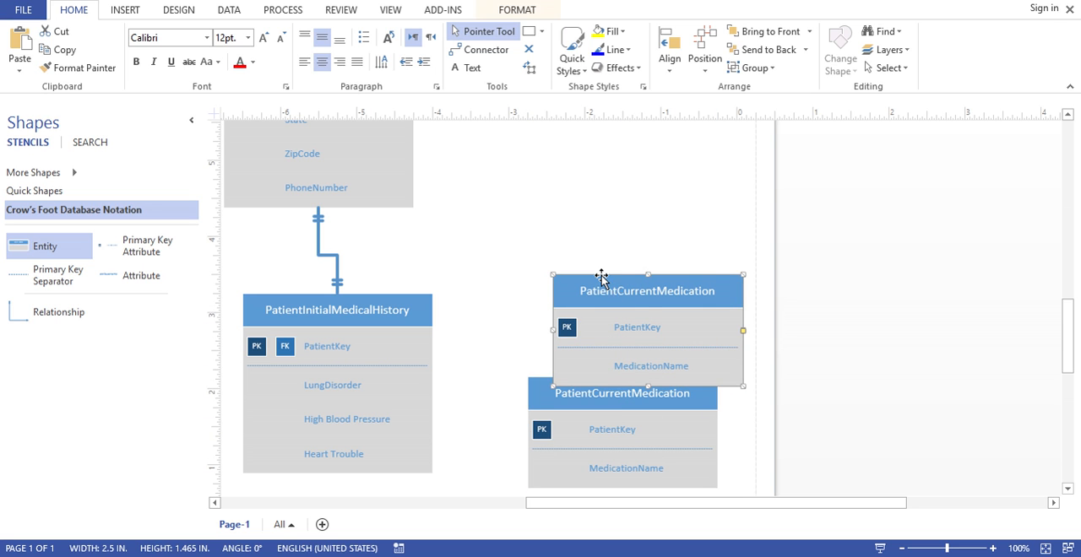
drag(601, 279, 575, 237)
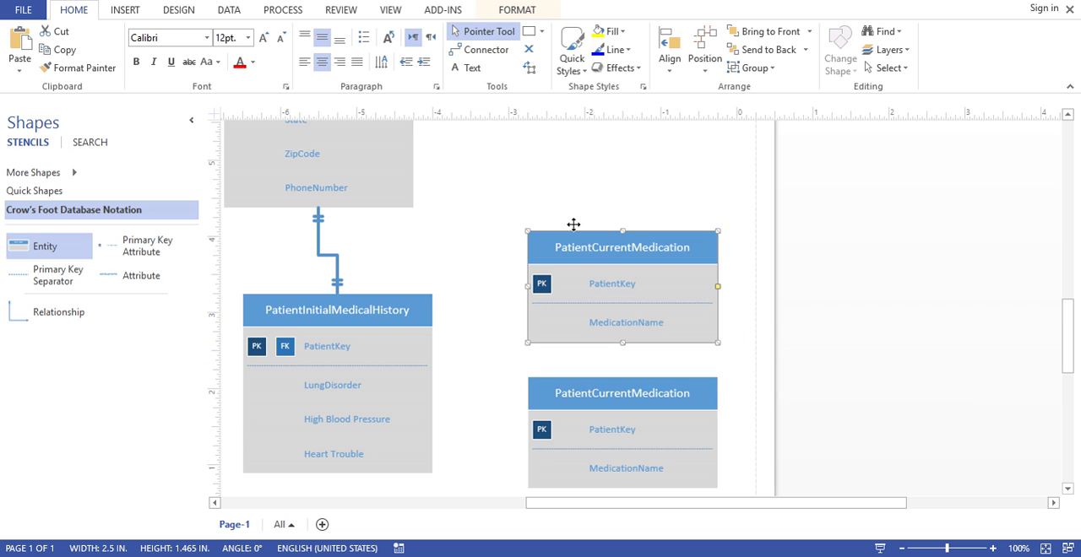
Rename the lower copy of the PatientCurrentMedication entity to PatientMedicationAllergies
click(601, 398)
double_click(603, 397)
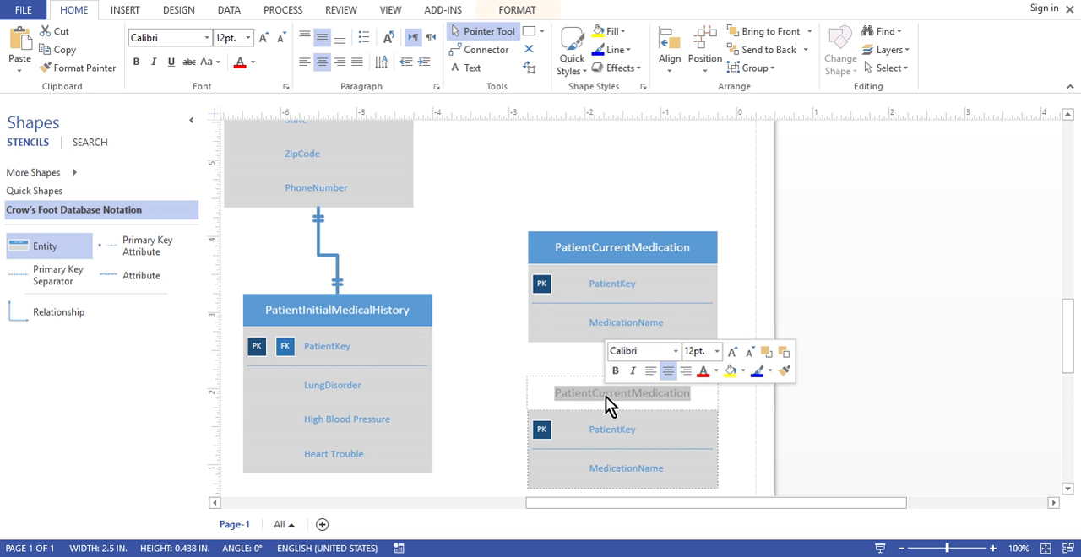
click(605, 396)
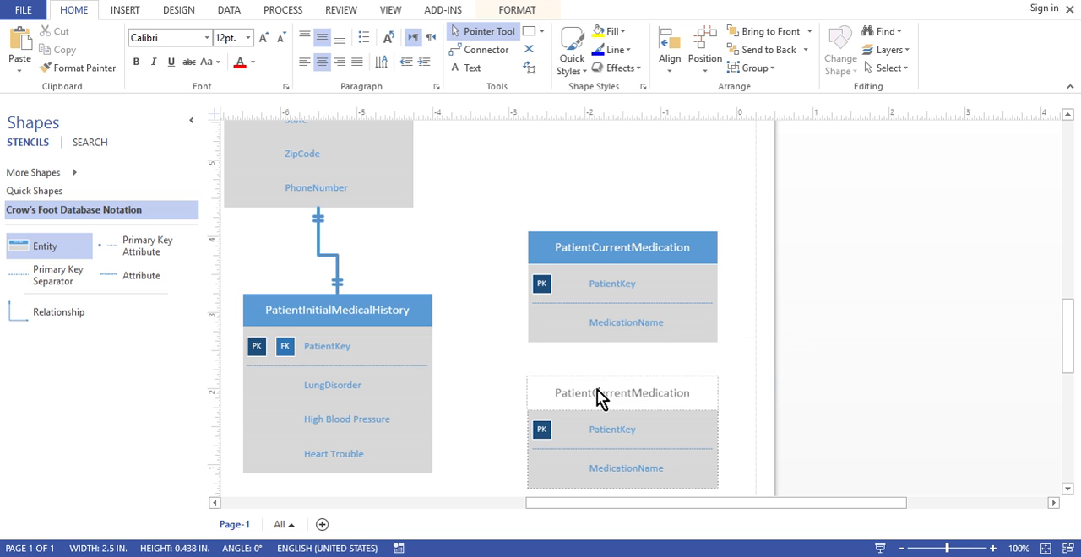
double_click(596, 395)
click(652, 399)
drag(632, 393, 591, 393)
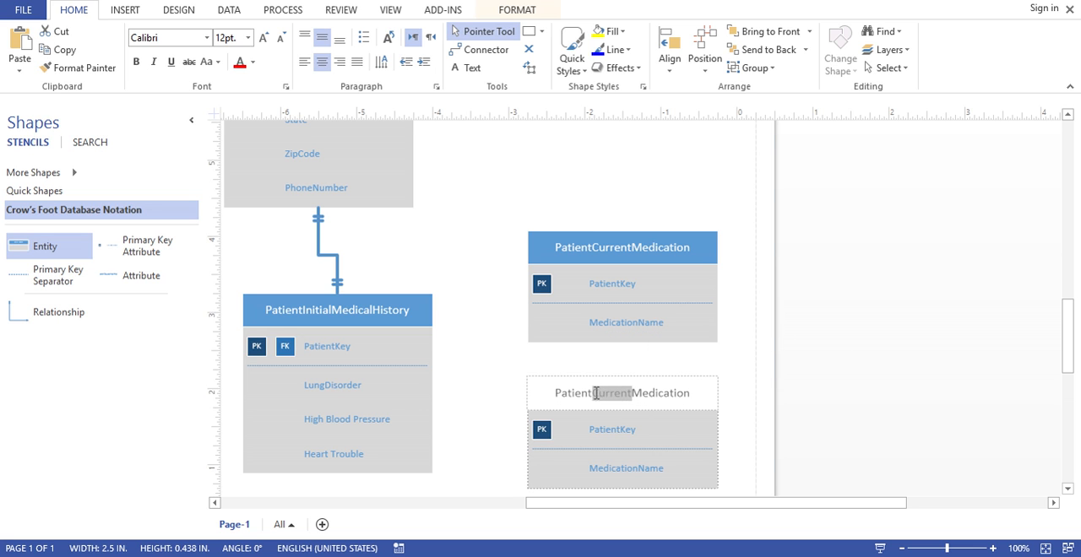
key(BackSpace)
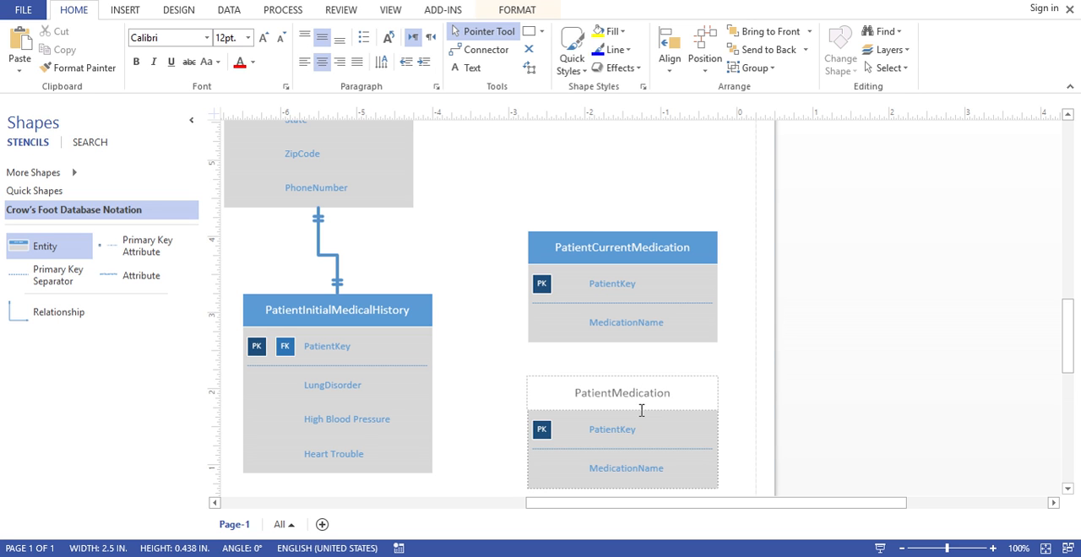
text(Allergies)
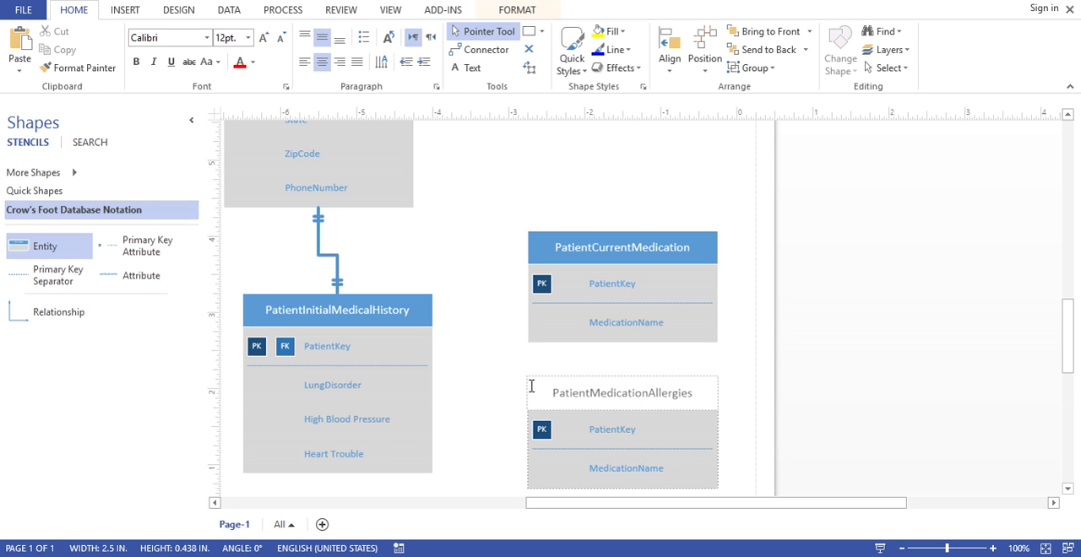
Finish the entity's renaming and move PatientMedicationAllergies slightly up, closer to PatientCurrentMedication and still aligned with it
click(487, 386)
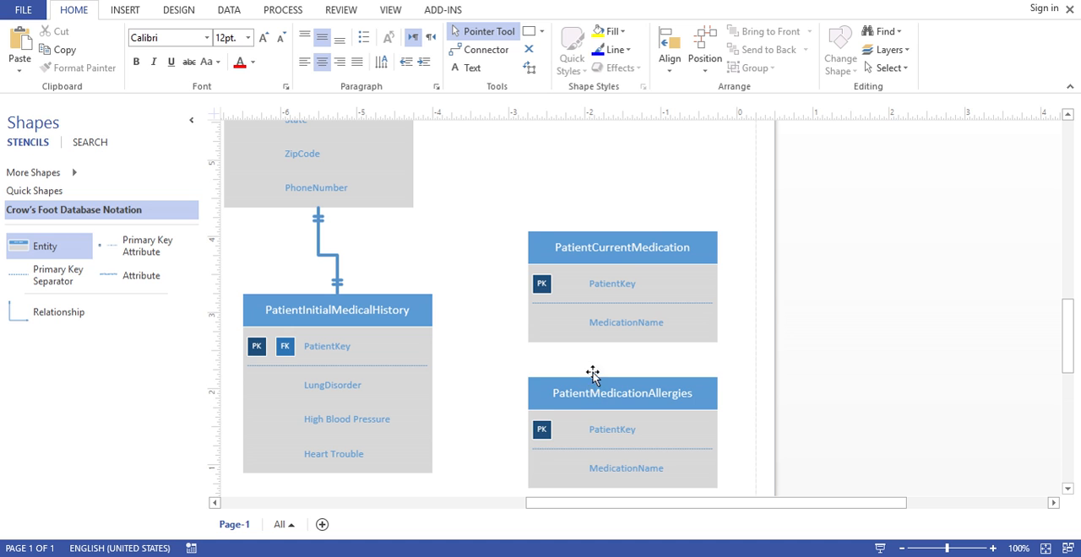
drag(592, 374, 592, 362)
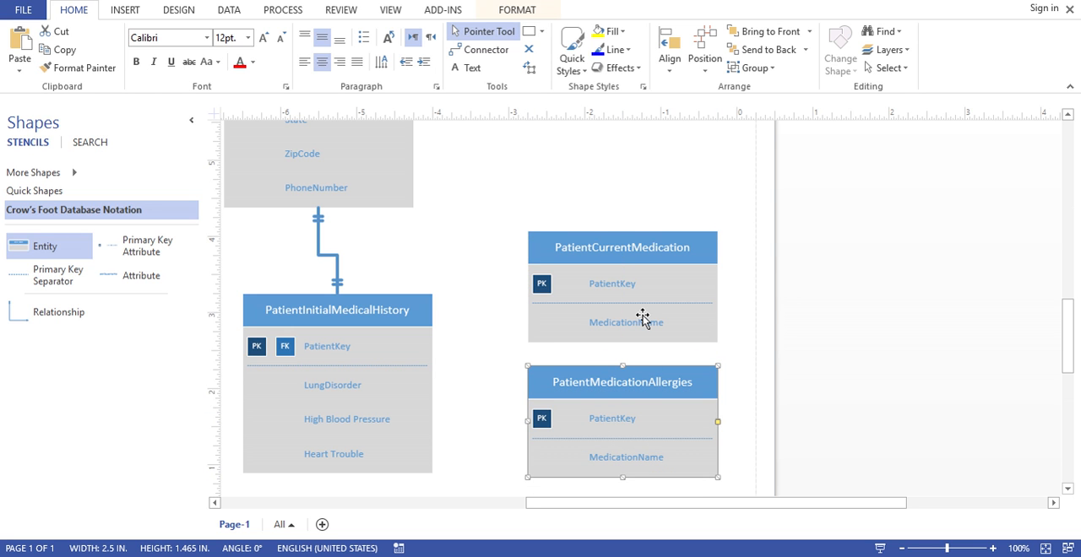
click(622, 463)
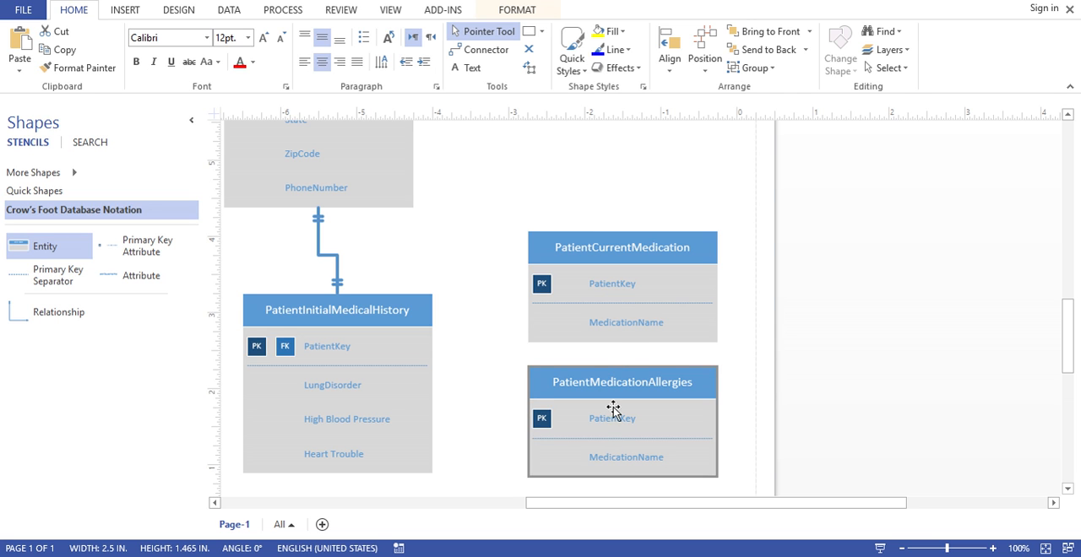
Move MedicationName above the primary key separator in PatientCurrentMedication and set it as a primary key
click(615, 333)
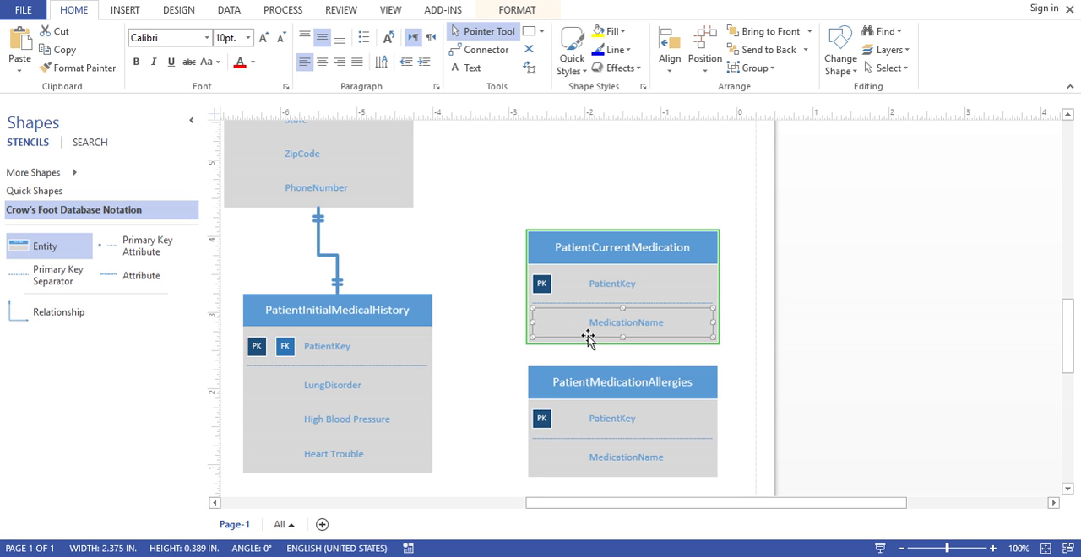
drag(586, 340, 595, 304)
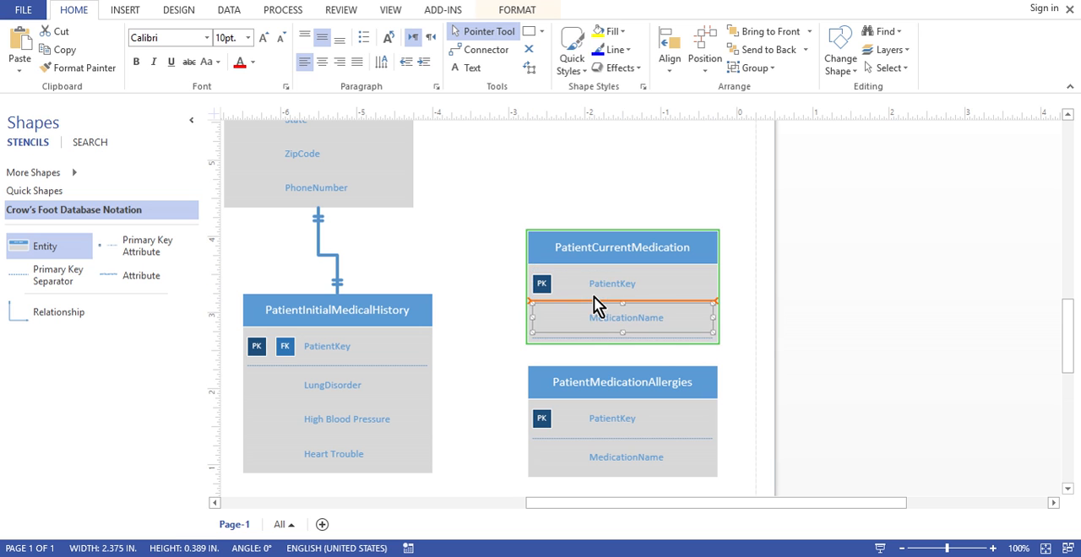
click(602, 330)
click(575, 336)
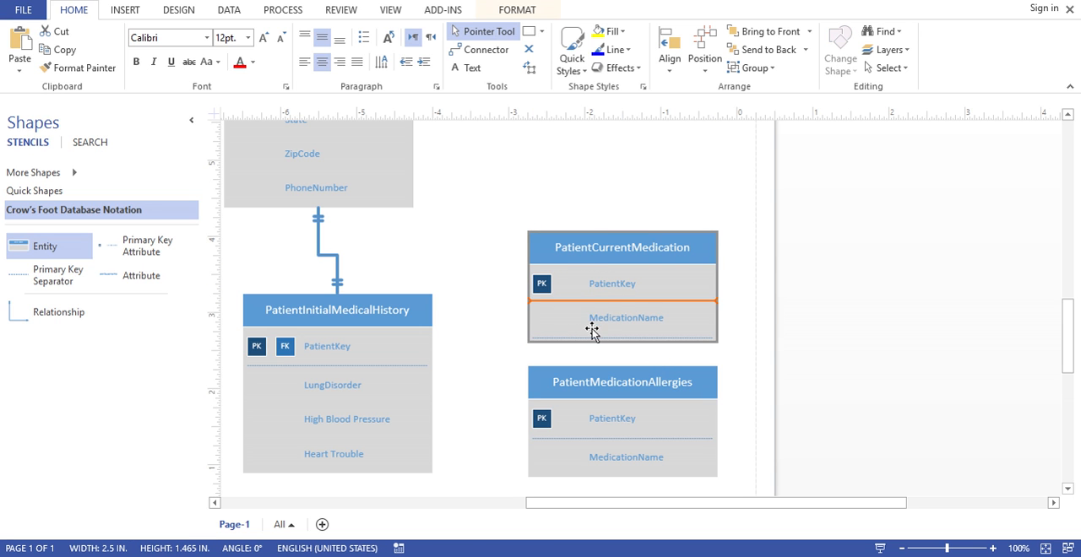
click(591, 331)
right_click(591, 334)
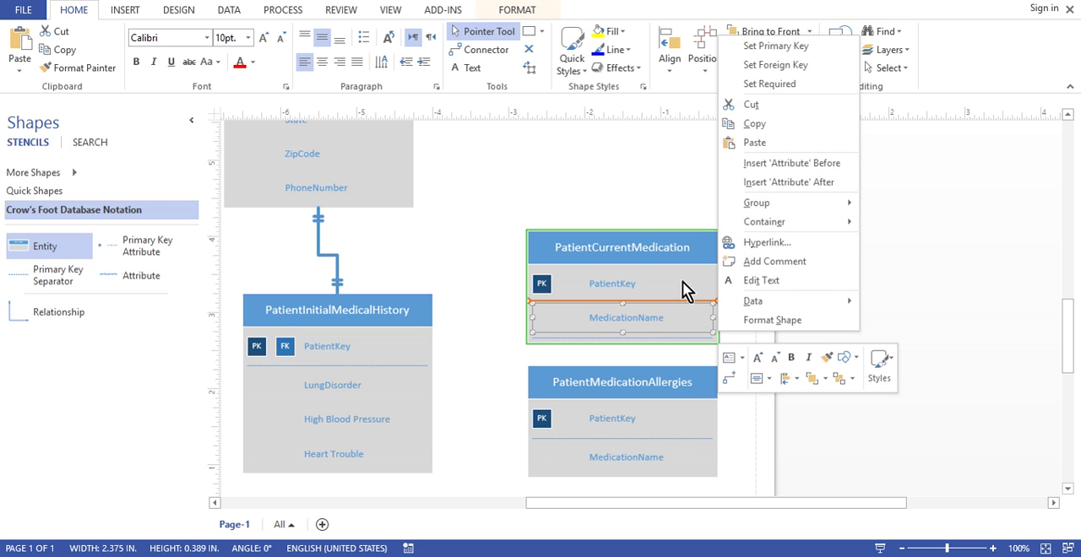
click(794, 49)
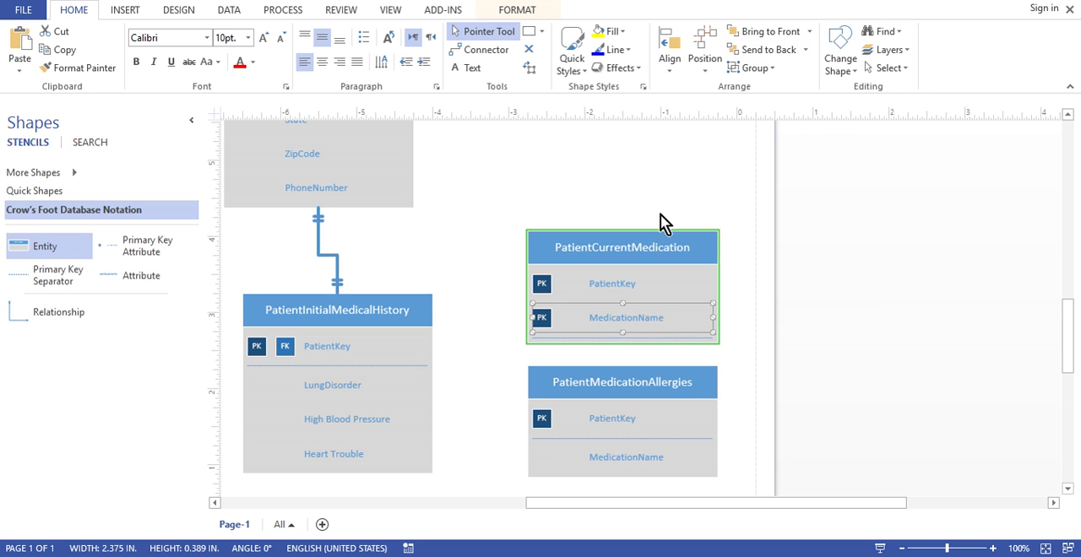
Set the PatientKey attribute of PatientCurrentMedication as a foreign key as well
click(584, 287)
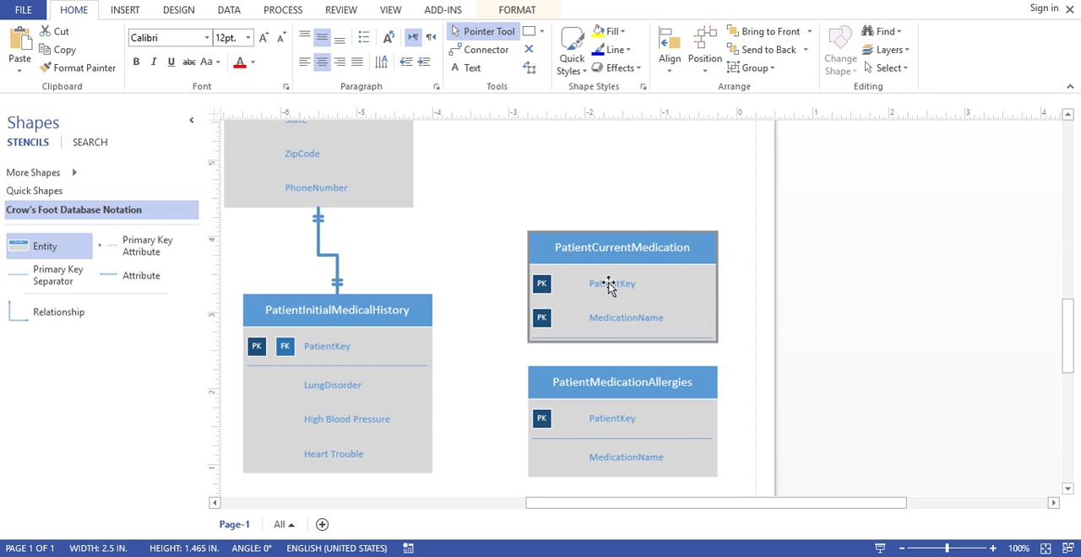
click(610, 287)
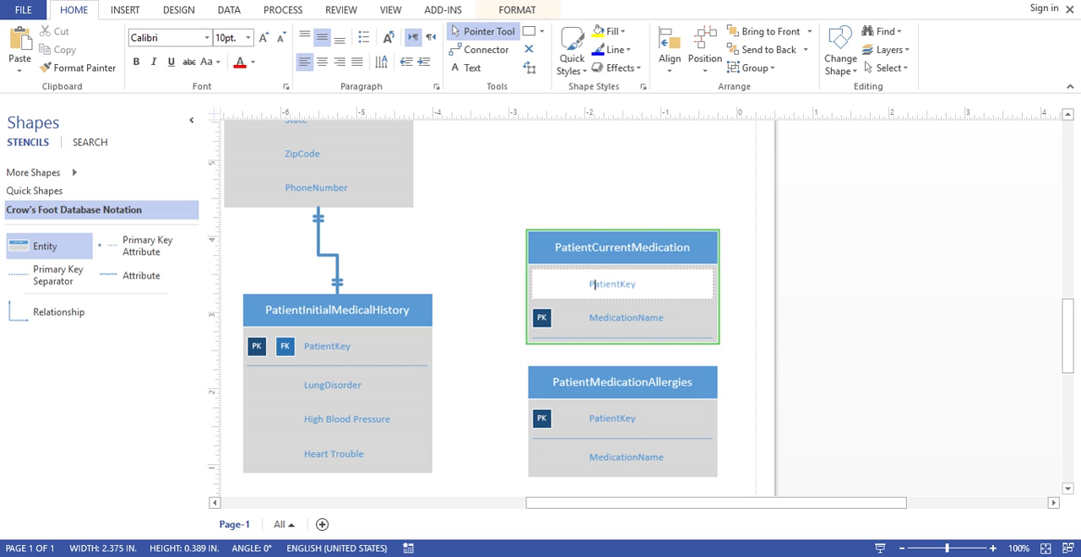
click(583, 301)
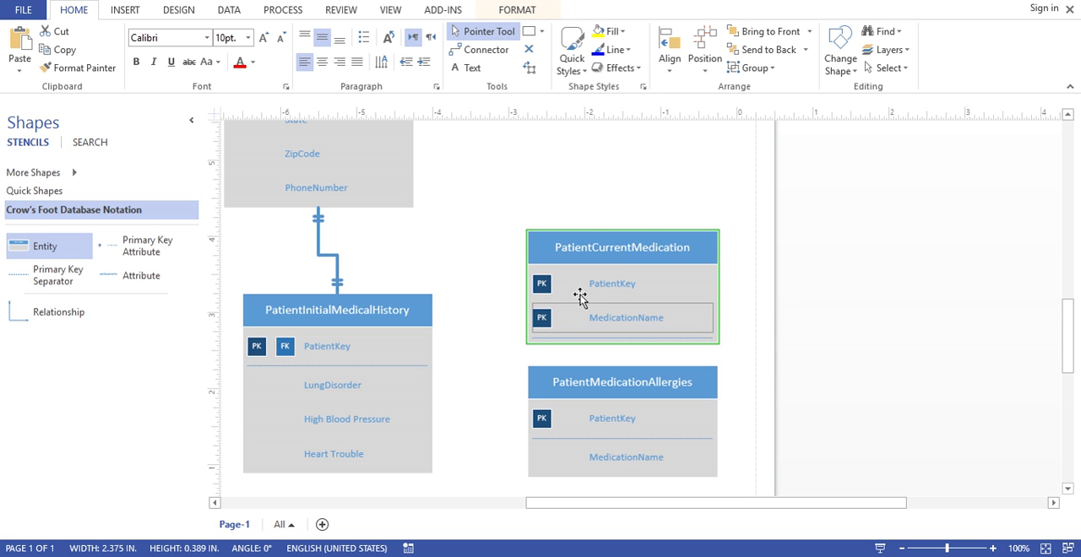
click(580, 295)
right_click(591, 293)
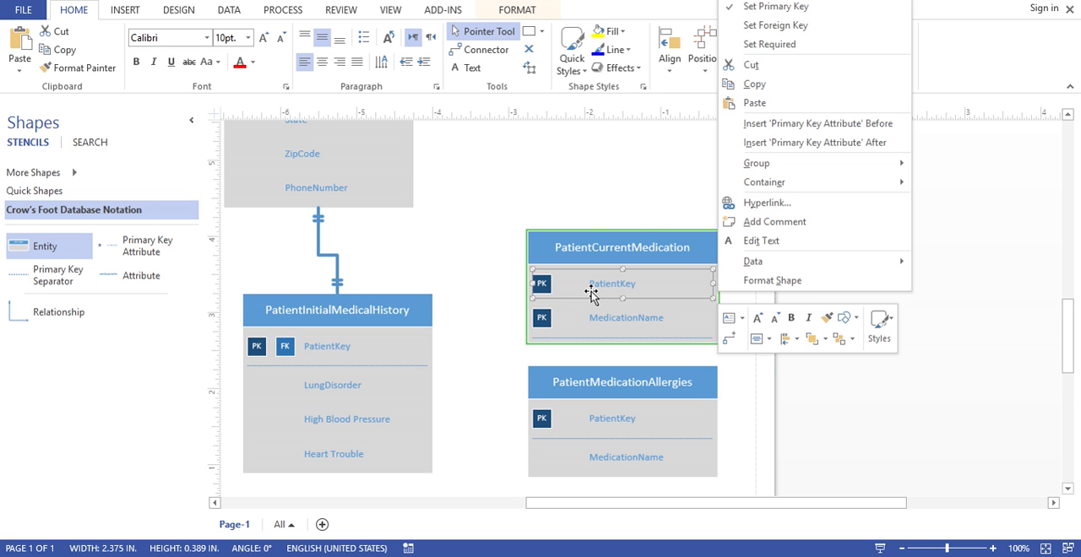
click(777, 26)
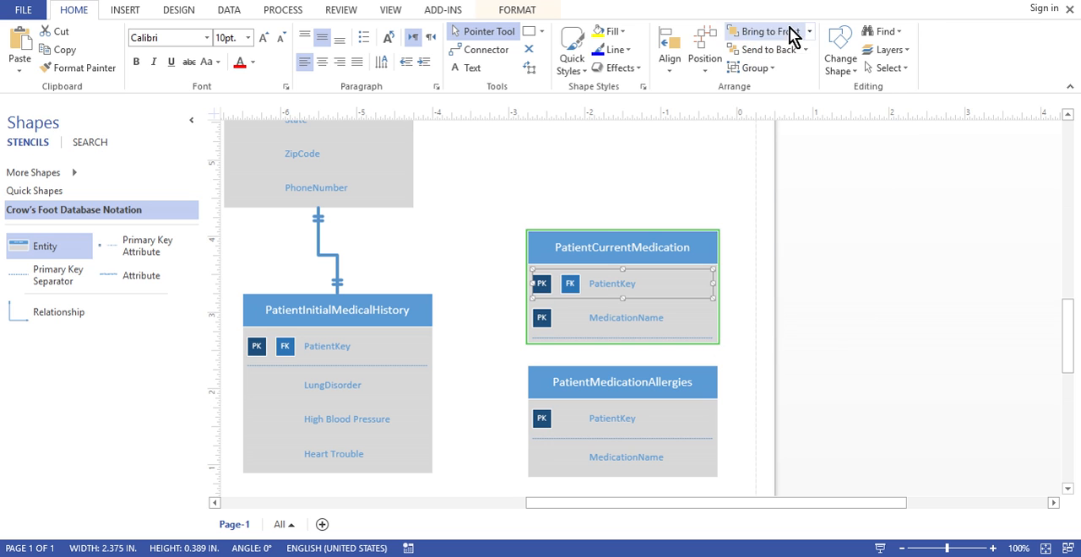
click(512, 355)
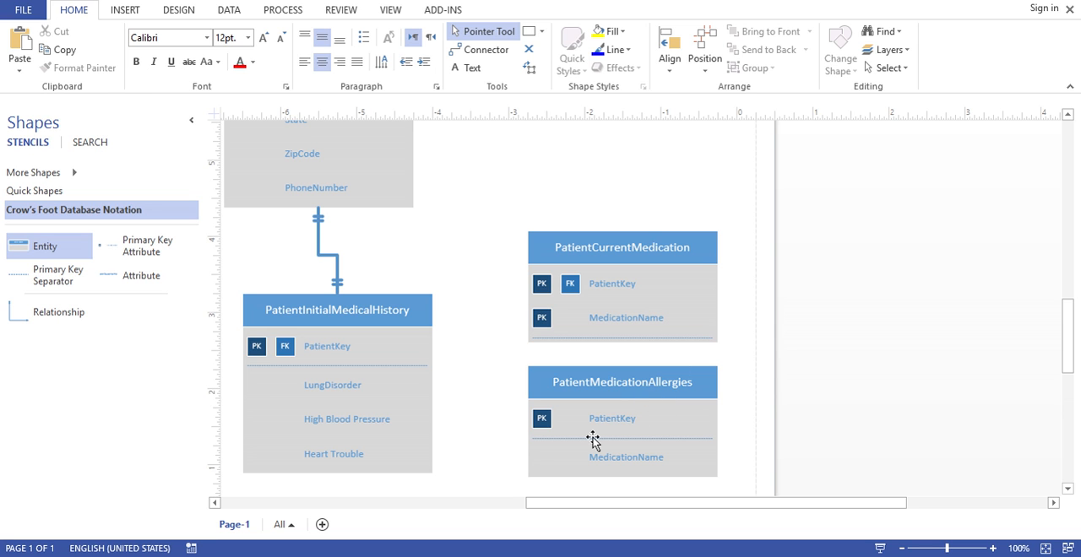
Move MedicationName above the primary key separator in PatientMedicationAllergies and set it as a primary key
click(622, 459)
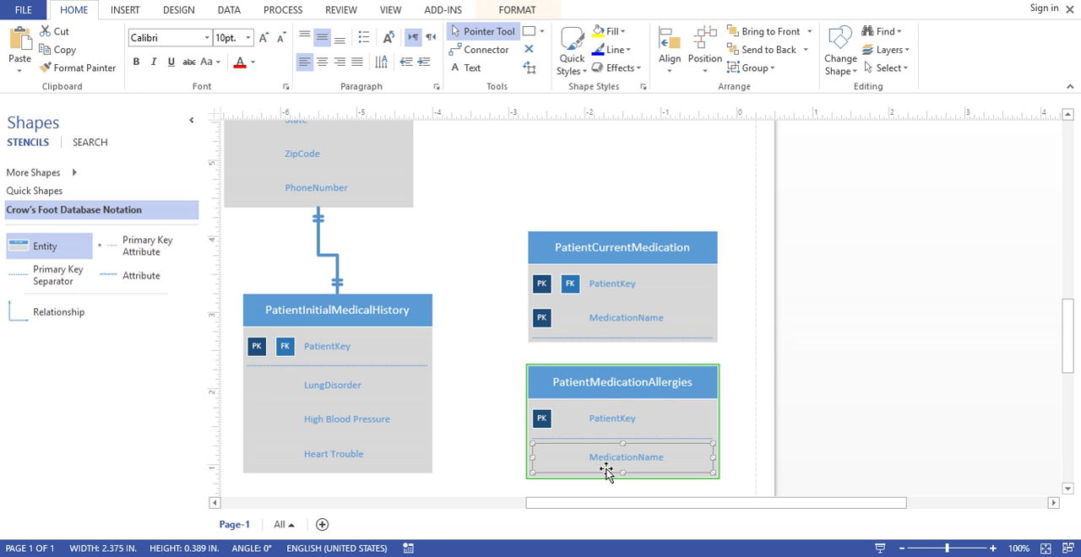
drag(607, 472, 606, 436)
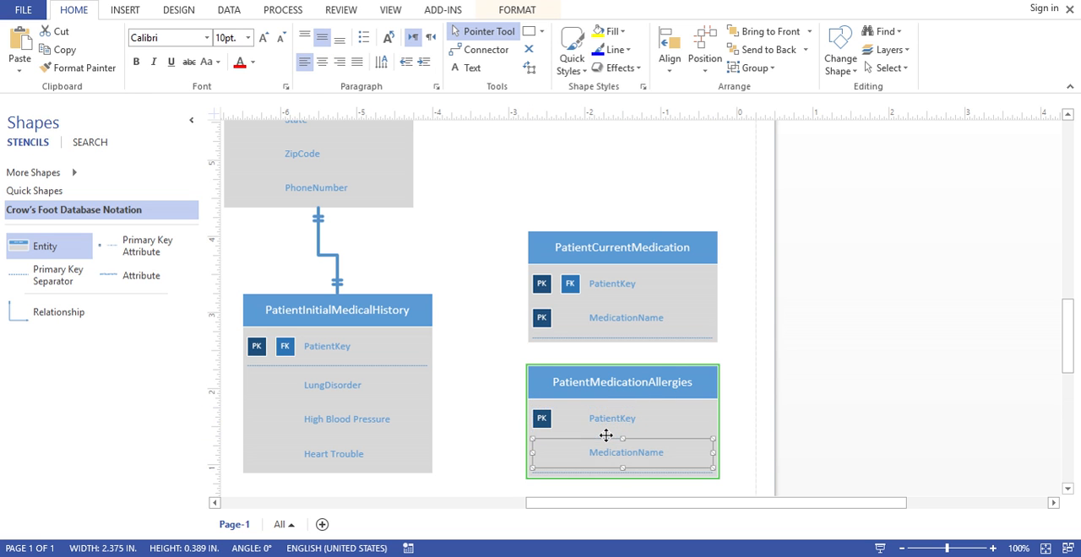
right_click(594, 469)
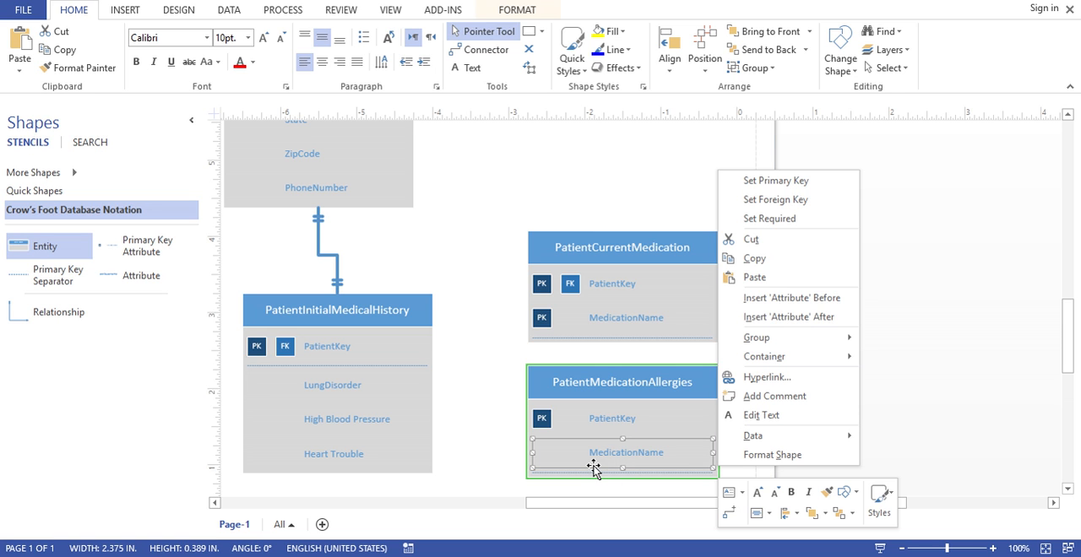
click(775, 181)
Set the PatientKey attribute of PatientMedicationAllergies as a foreign key as well
click(603, 419)
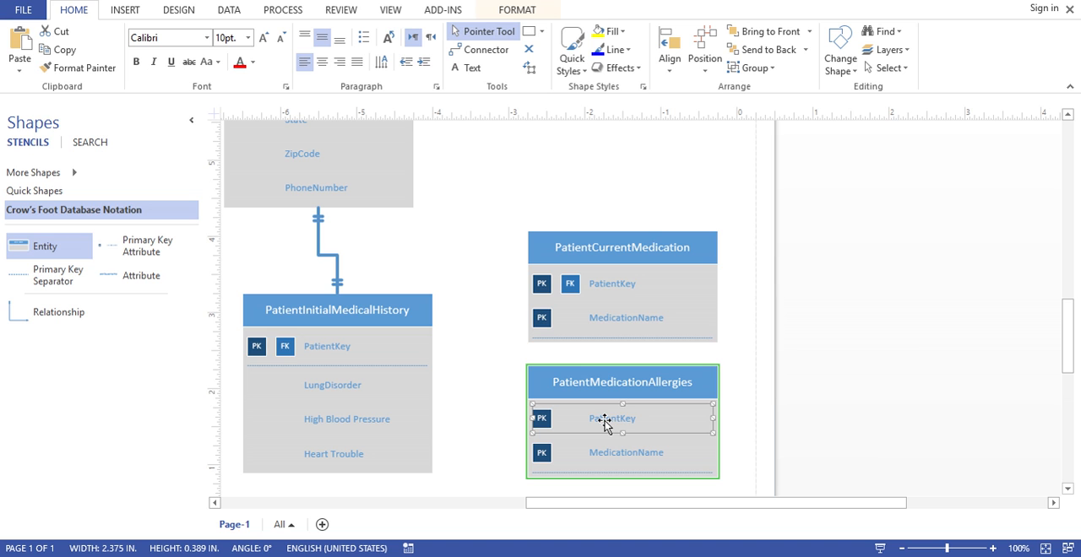
right_click(603, 423)
click(760, 154)
click(501, 417)
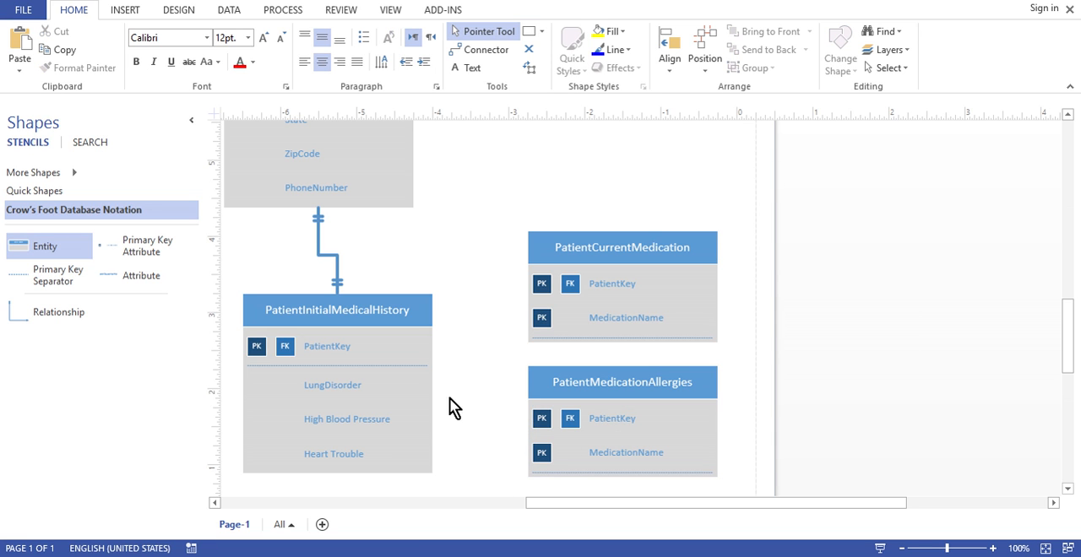
Duplicate the relationship between Patients and PatientInitialMedicalHistory and connect the copy from PatientInitialMedicalHistory to PatientCurrentMedication
click(320, 253)
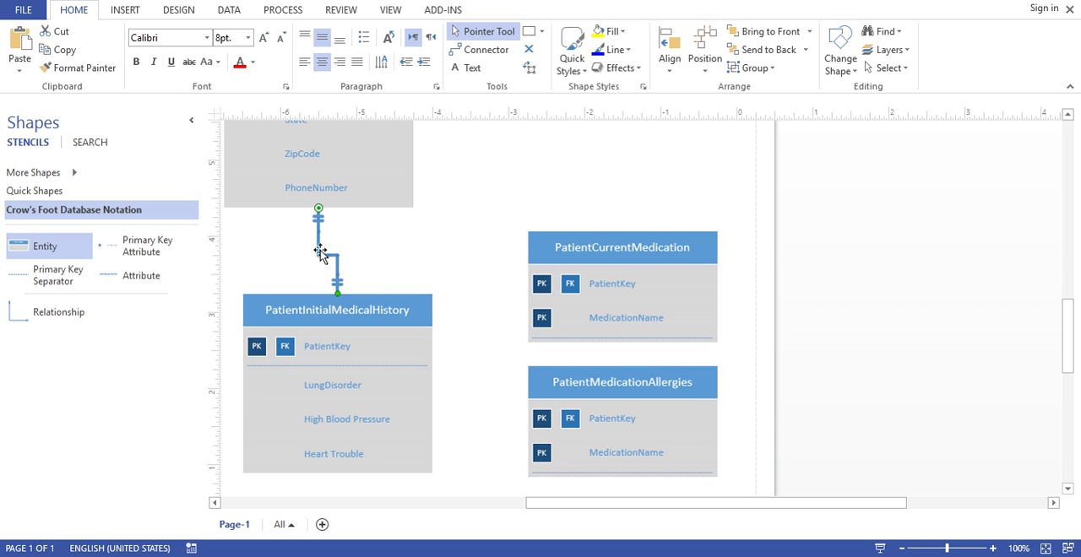
key(ctrl+d)
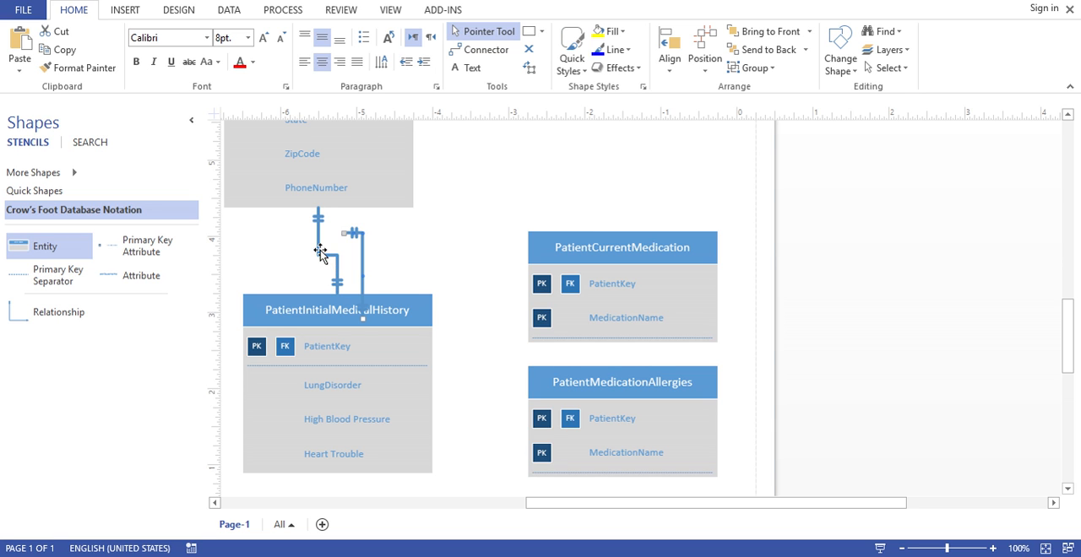
drag(341, 230, 437, 354)
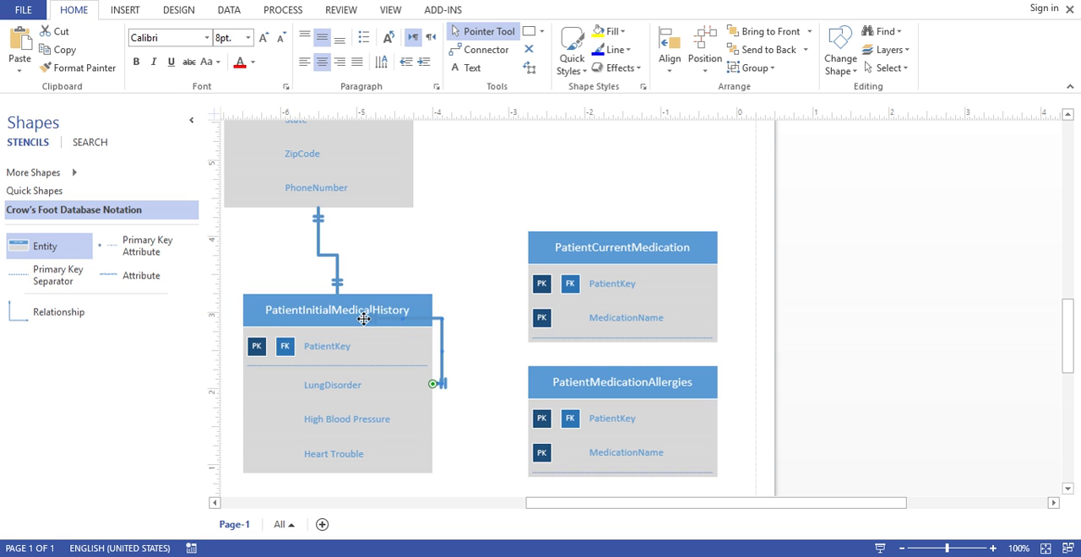
drag(364, 318, 551, 284)
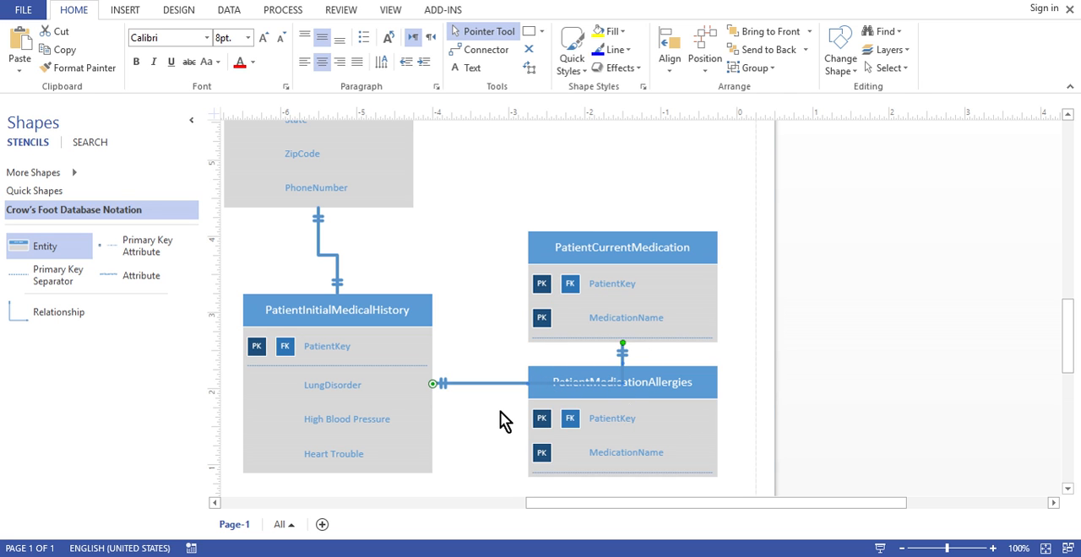
Make another copy of the relationship and connect it from PatientInitialMedicalHistory to PatientMedicationAllergies
key(ctrl+v)
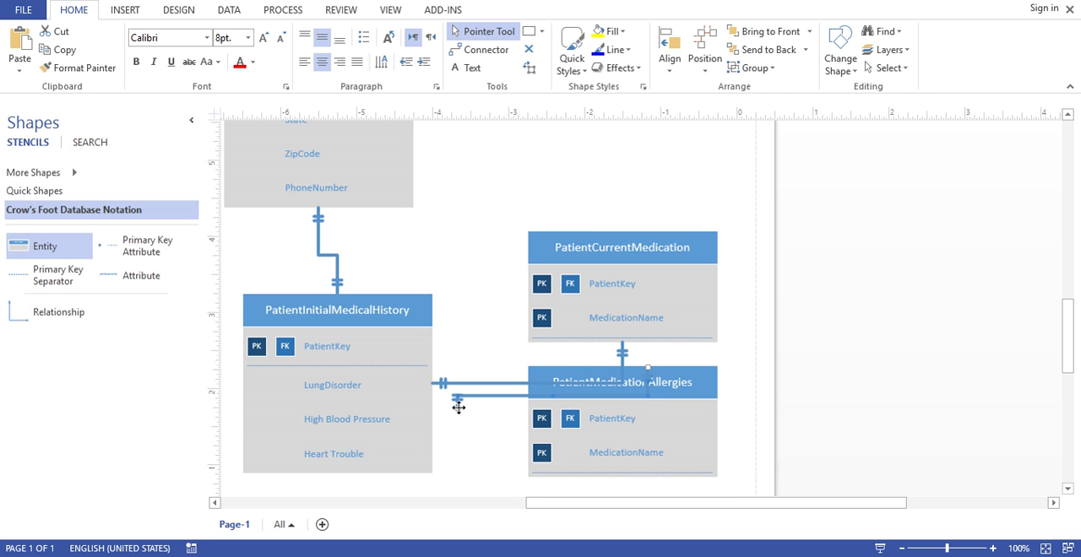
mouse_move(457, 407)
mouse_down()
mouse_move(428, 418)
mouse_move(439, 416)
mouse_up()
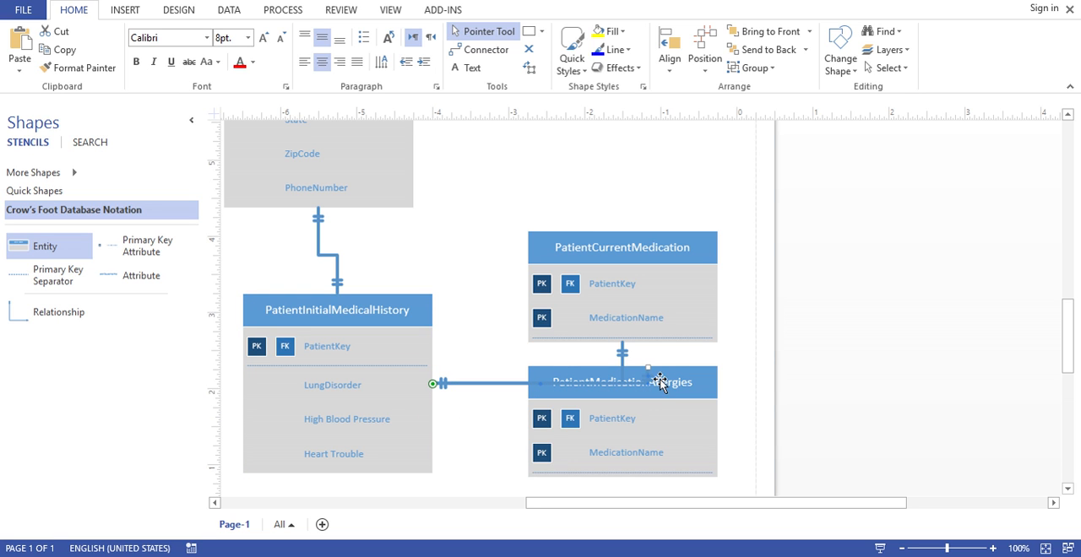
drag(649, 368, 625, 430)
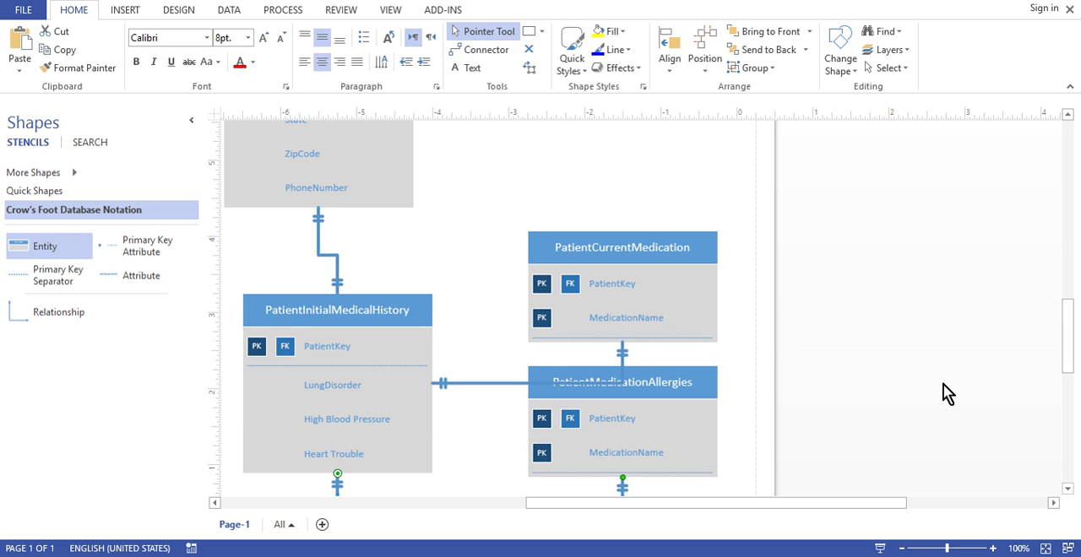
Move PatientMedicationAllergies down to leave room for the relationship lines between it and PatientCurrentMedication
click(903, 549)
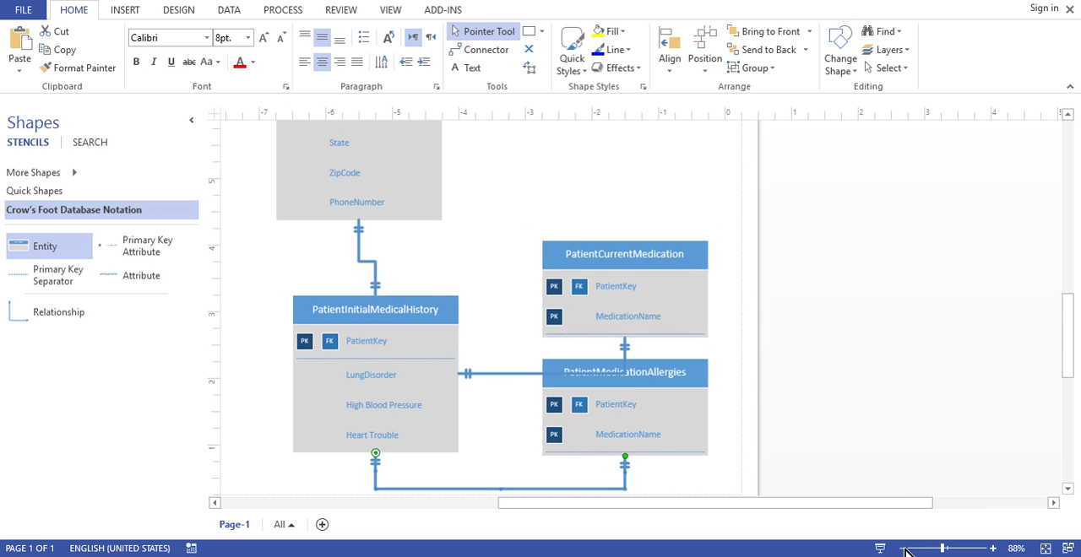
click(902, 548)
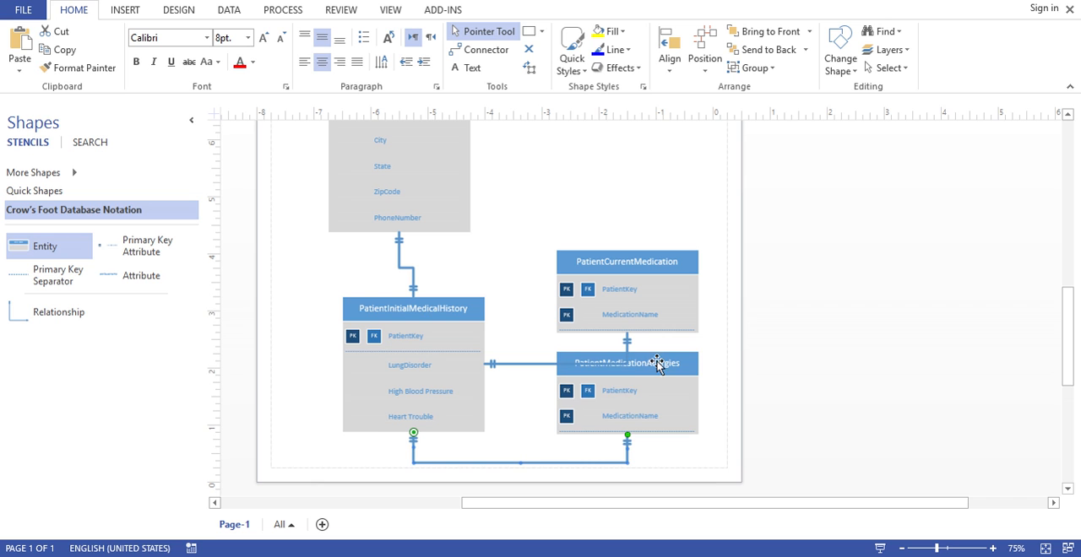
drag(659, 363, 658, 394)
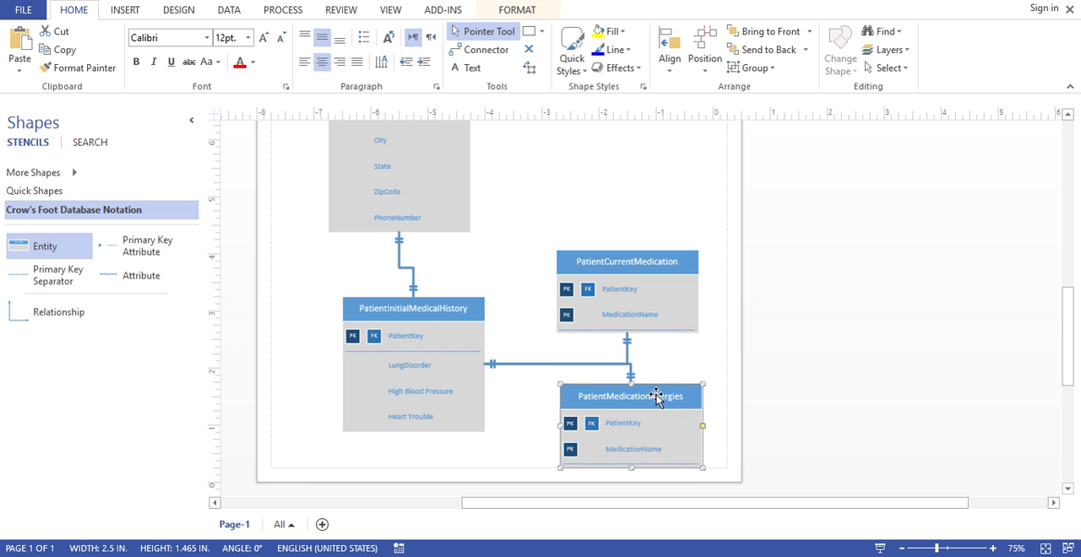
Separate the two overlapping relationship lines, shifting the PatientMedicationAllergies line down and the PatientCurrentMedication line up
click(558, 364)
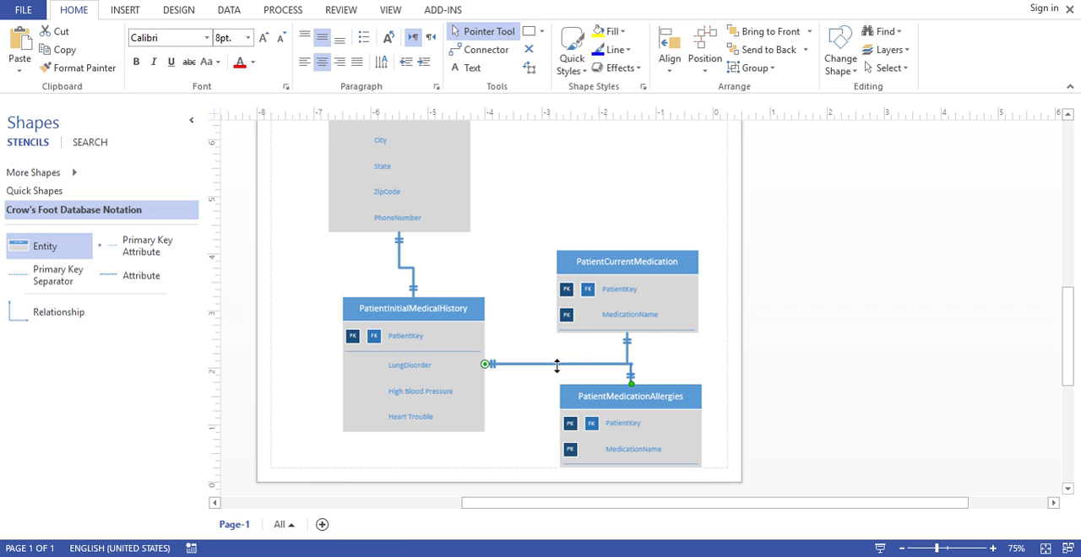
drag(556, 372, 557, 374)
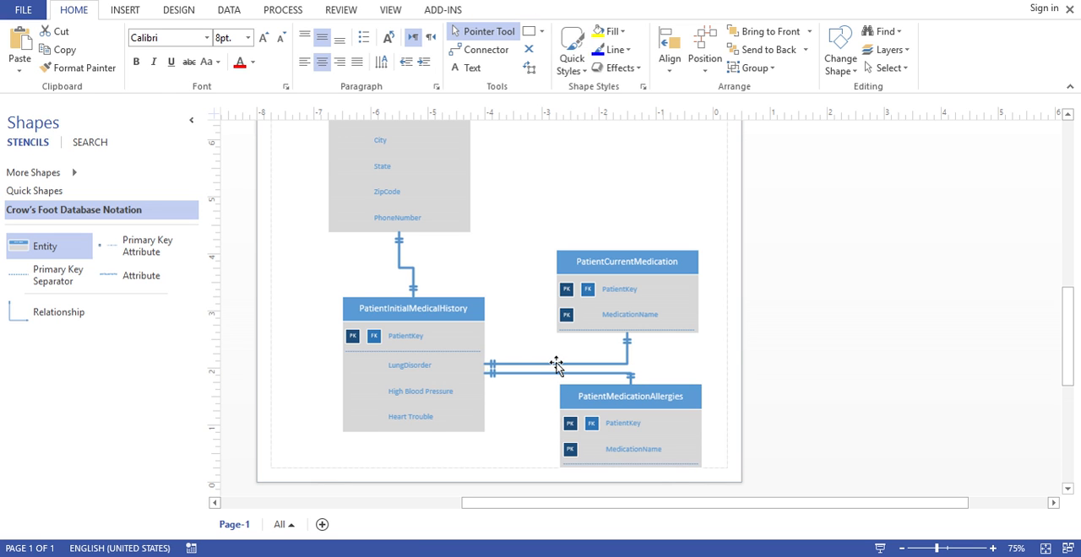
click(556, 364)
drag(560, 348, 560, 349)
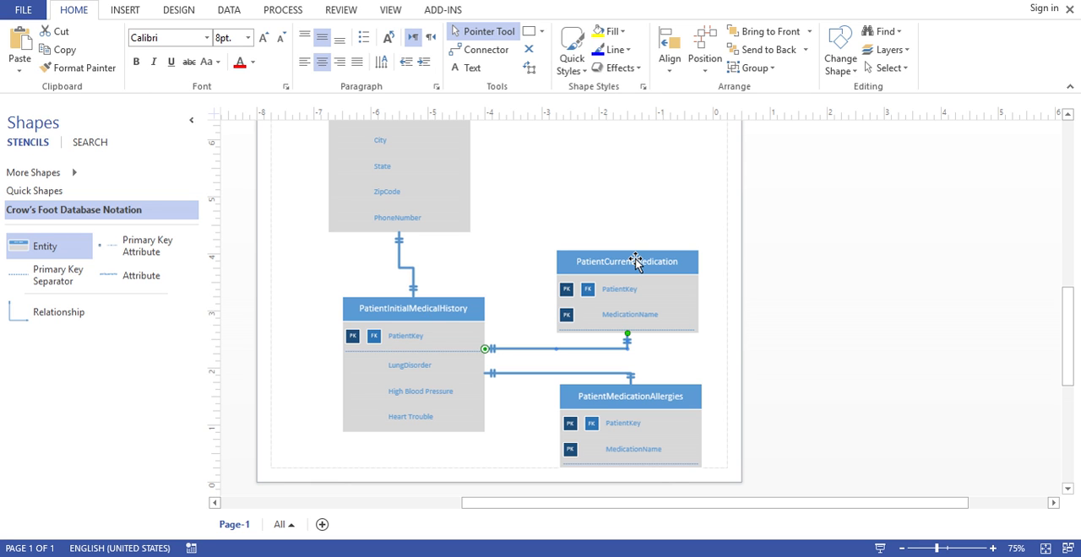
Move PatientCurrentMedication and PatientMedicationAllergies right to the page margin, aligned one above the other
drag(636, 263, 665, 267)
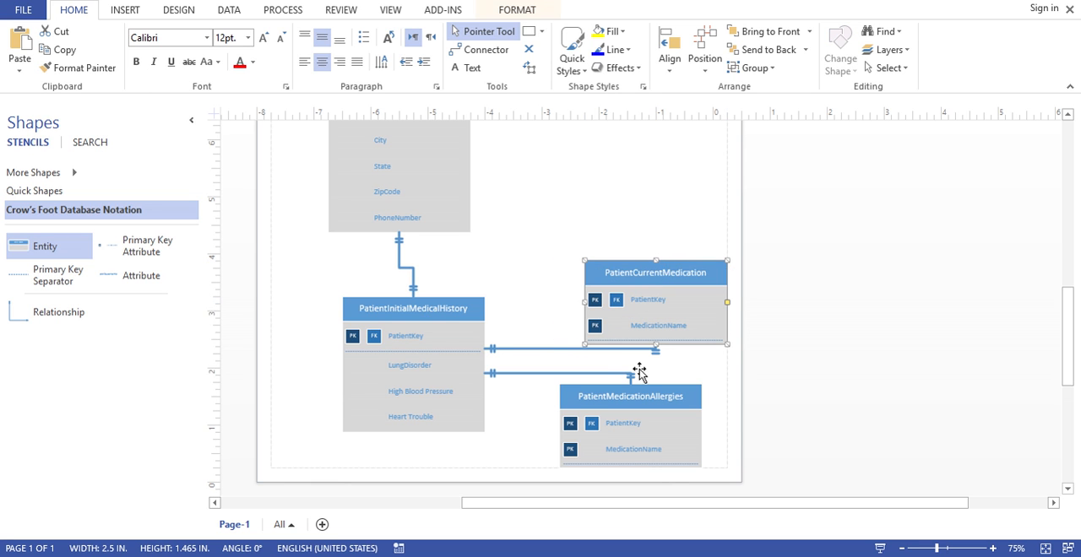
drag(635, 400, 657, 375)
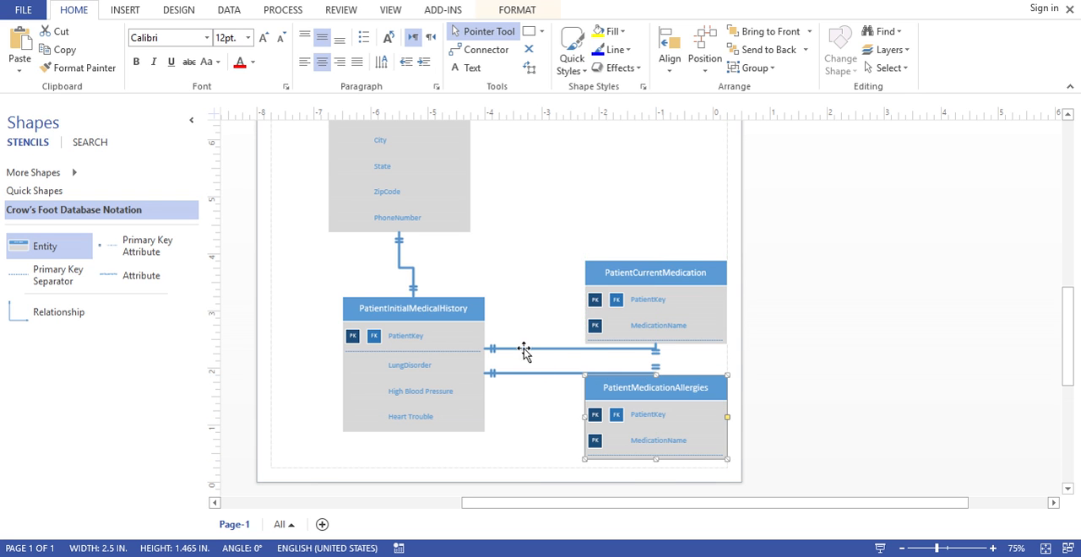
Reroute the PatientCurrentMedication relationship line and attach its end to that entity's left side so it runs straight
click(540, 349)
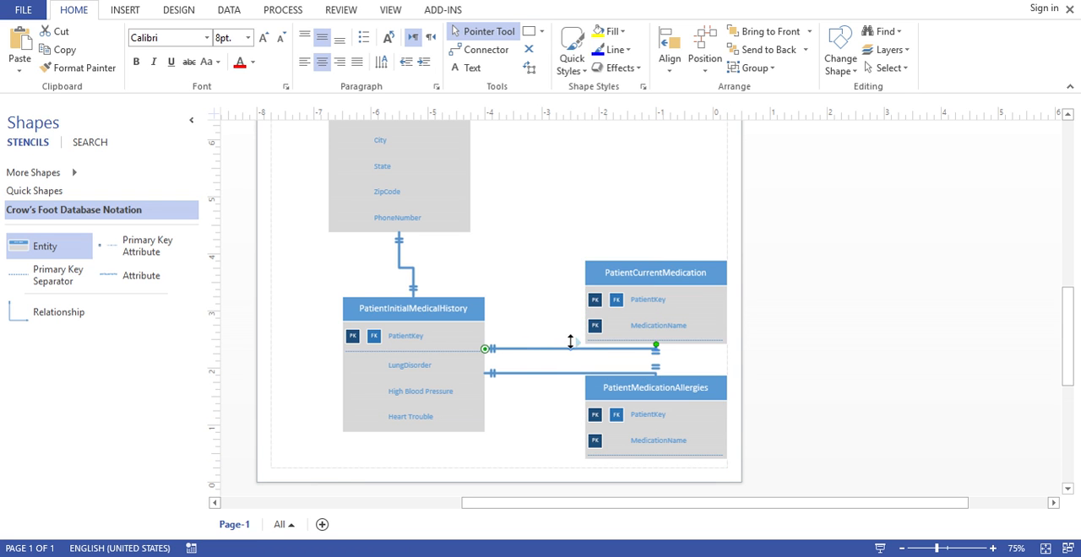
drag(570, 341, 566, 321)
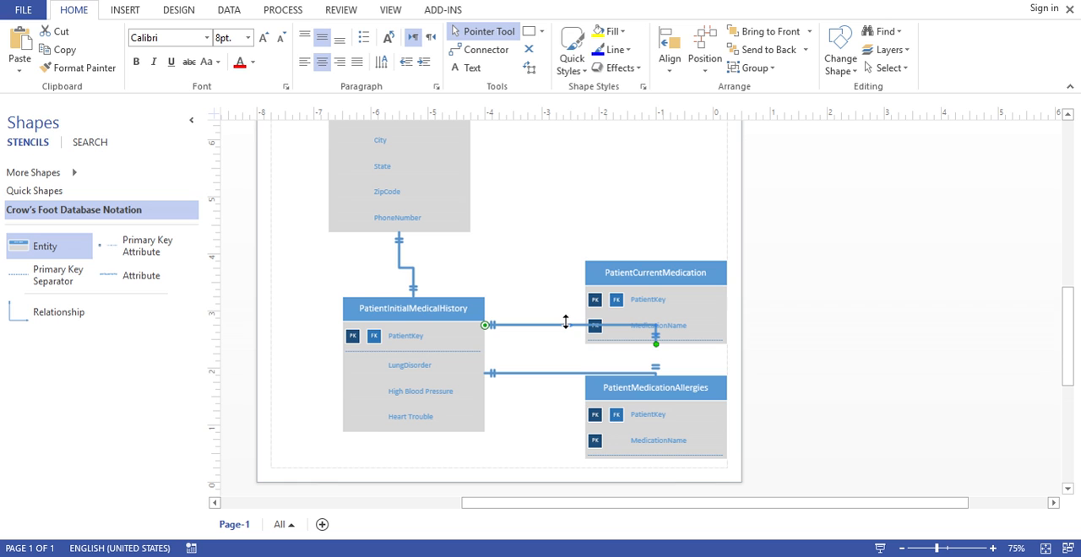
drag(566, 312, 562, 320)
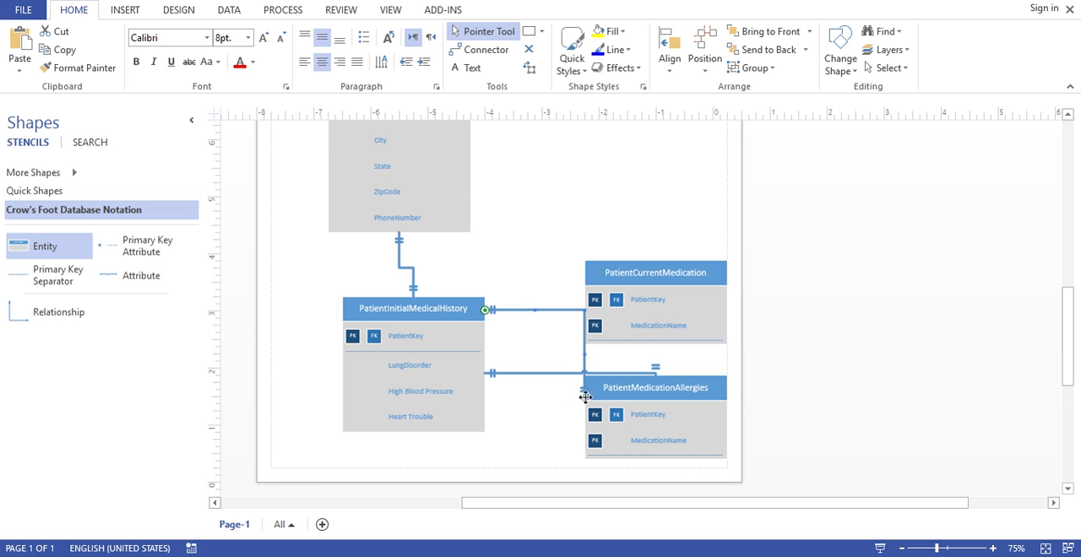
drag(586, 397, 585, 302)
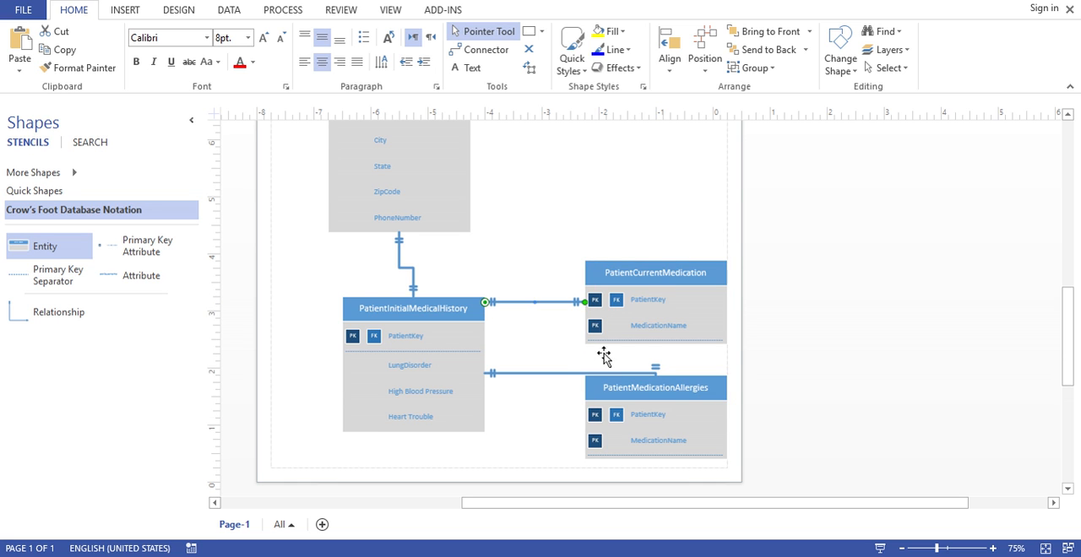
Attach the allergies relationship to the left side of PatientMedicationAllergies and move that entity up to straighten the line
click(572, 374)
drag(657, 375, 634, 418)
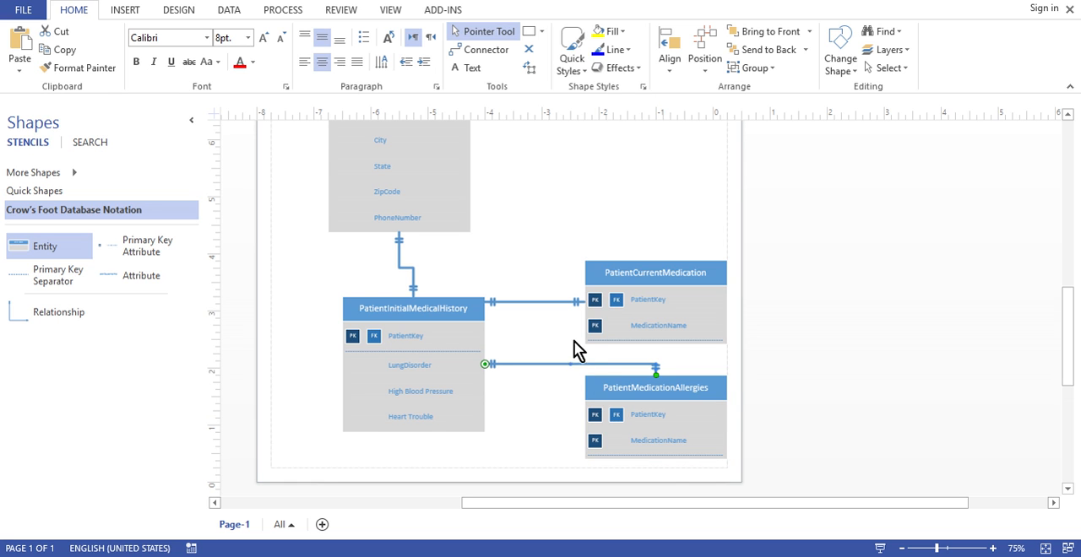
drag(568, 374, 568, 404)
drag(656, 374, 649, 401)
drag(569, 365, 566, 411)
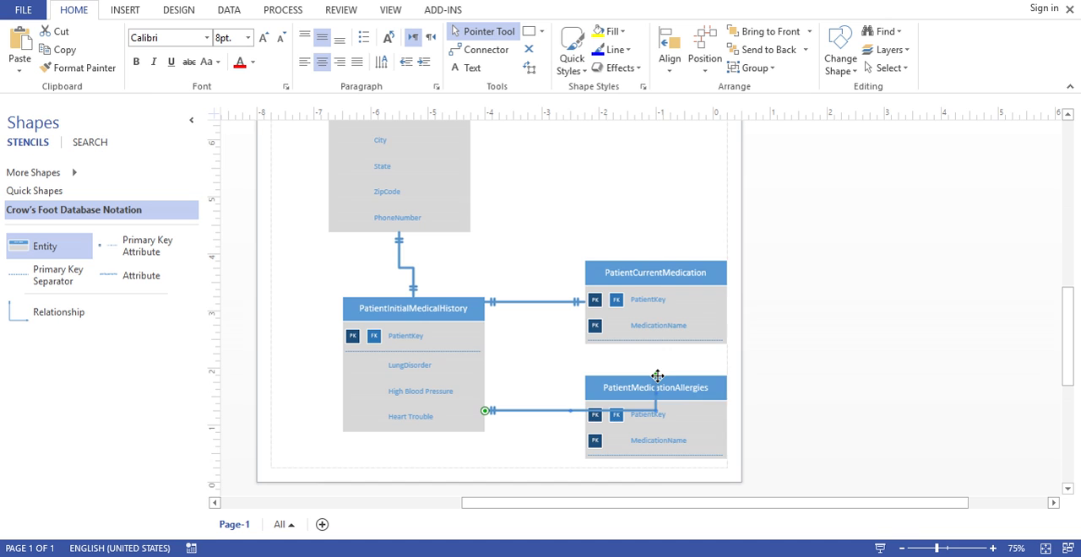
drag(656, 376, 596, 388)
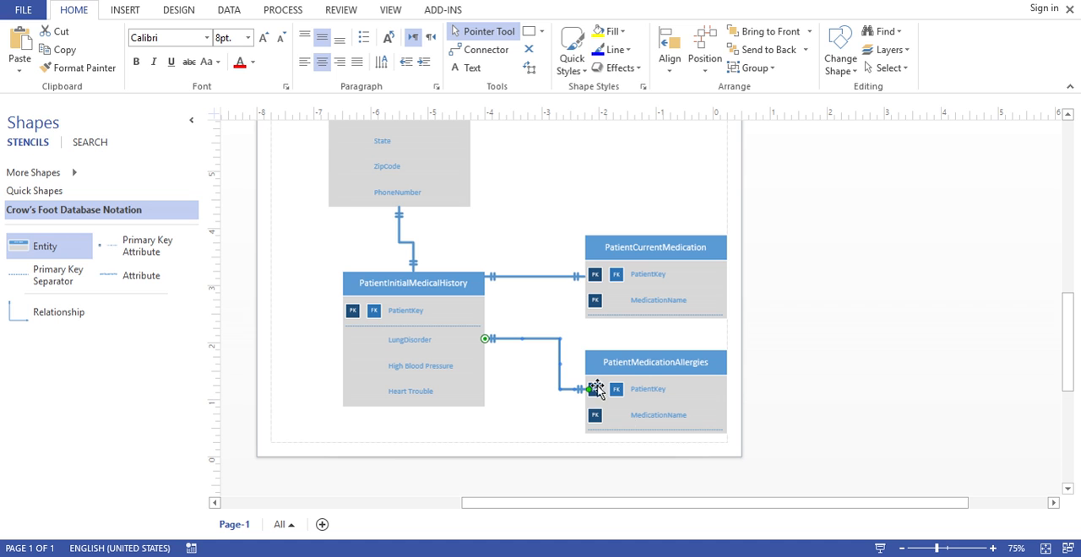
click(542, 415)
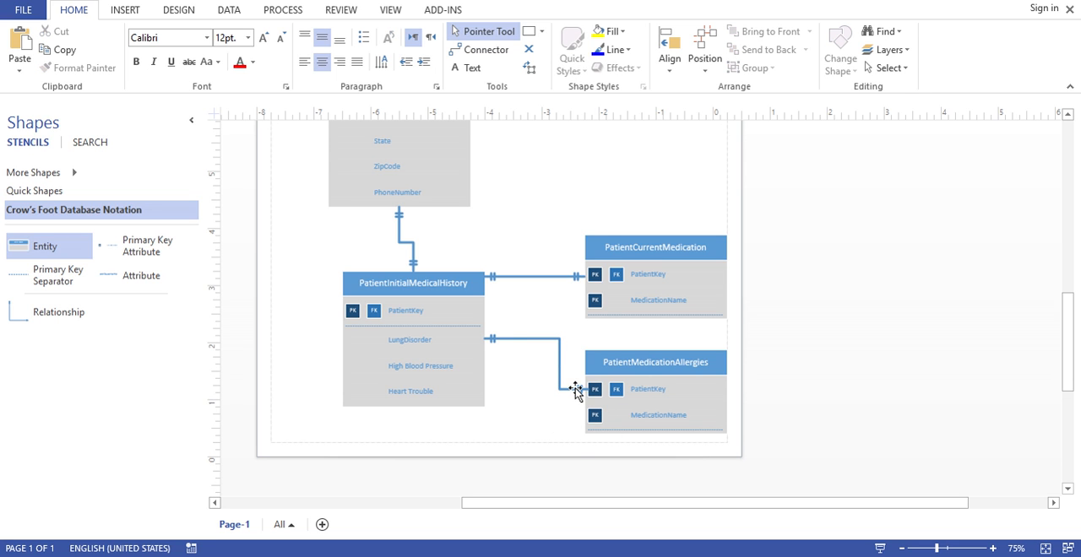
click(576, 389)
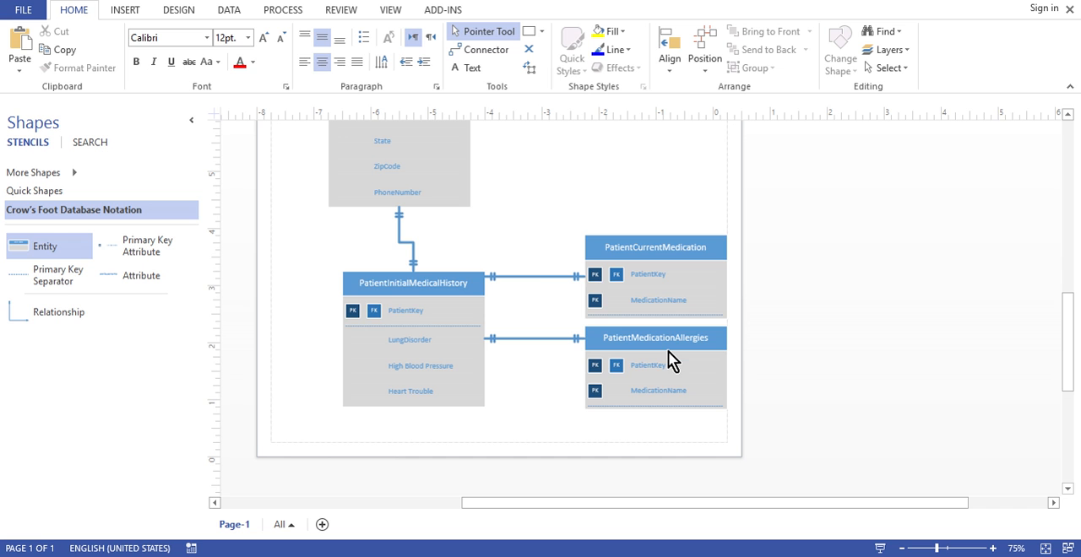
Set the begin symbol of the relationship between PatientInitialMedicalHistory and PatientCurrentMedication to Zero or more
double_click(534, 276)
click(595, 325)
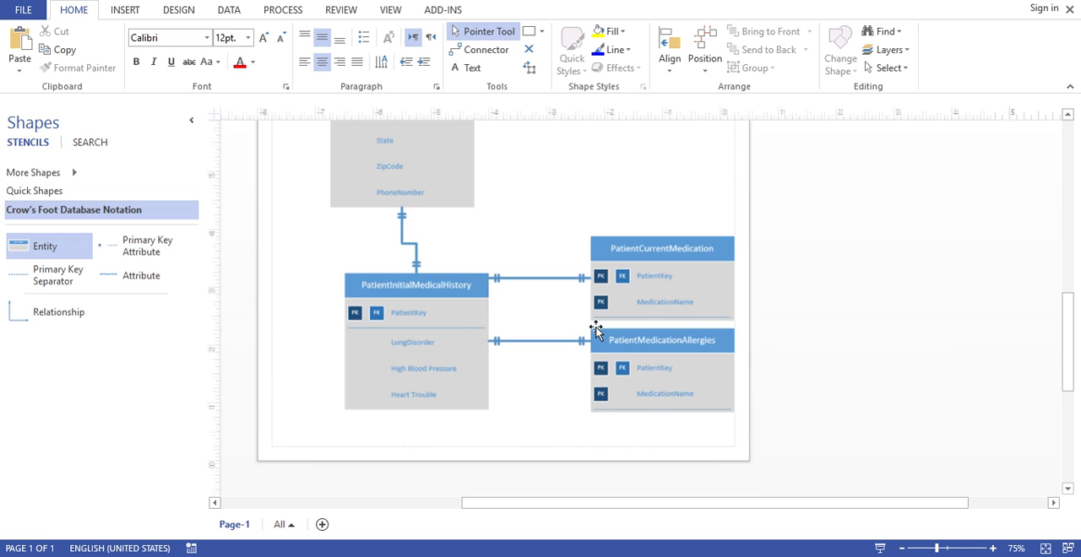
click(527, 277)
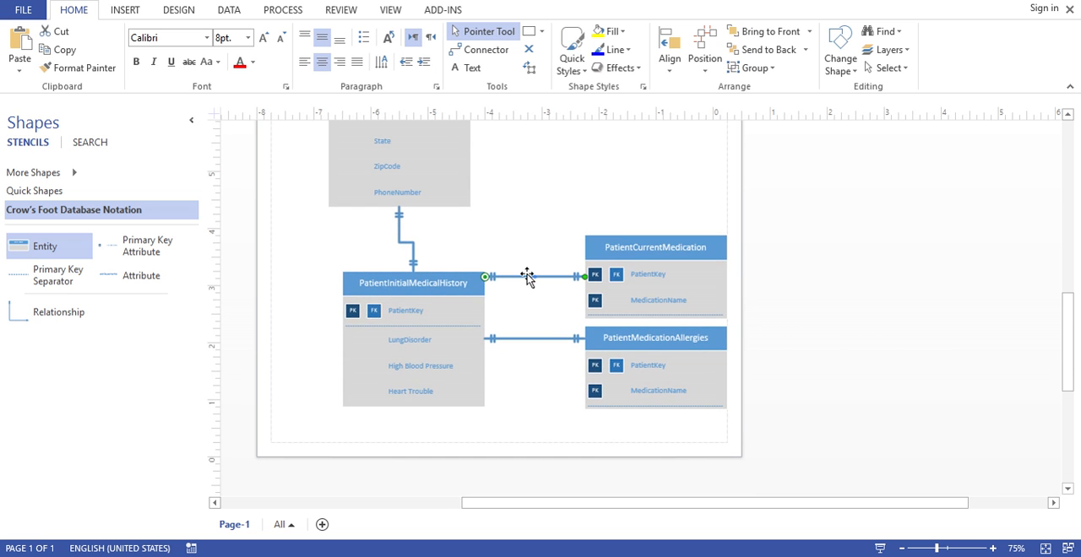
click(473, 286)
right_click(546, 279)
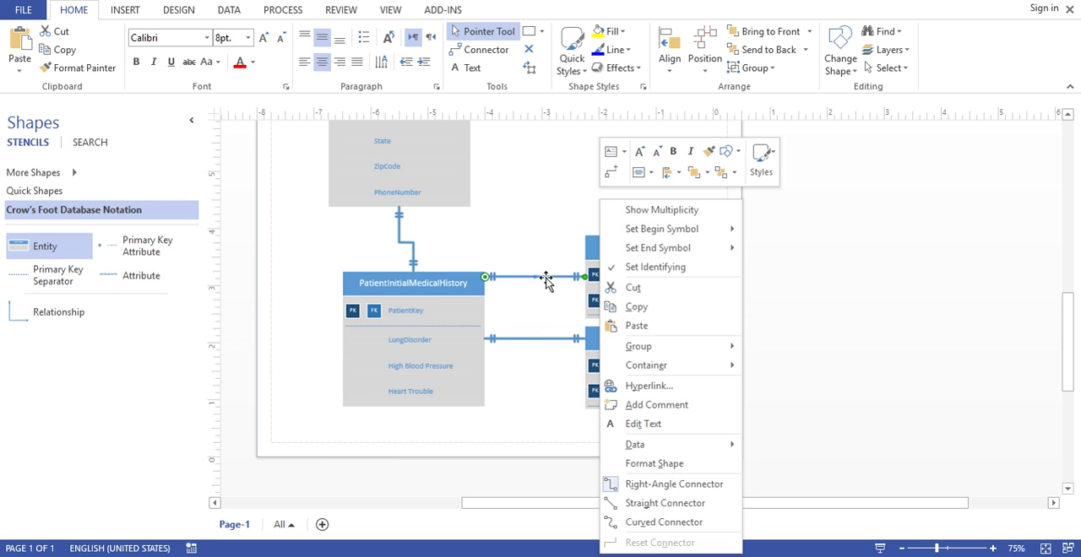
mouse_move(657, 235)
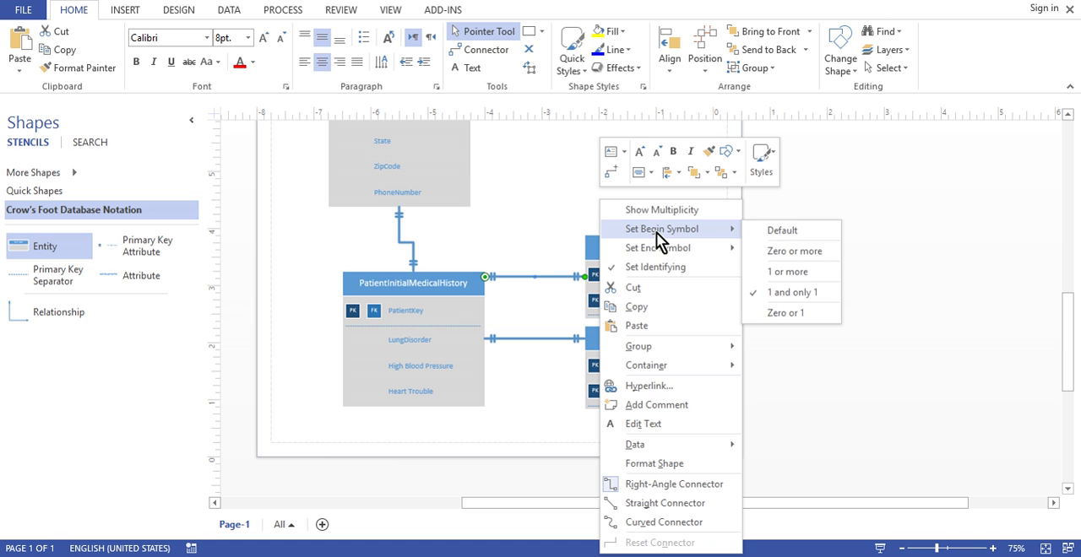
click(794, 250)
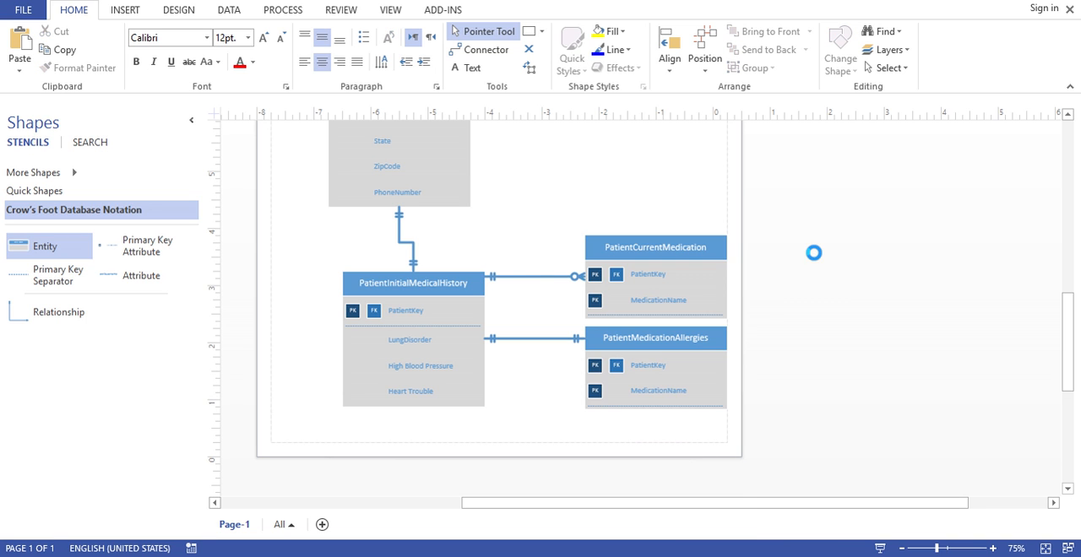
Set the begin symbol of the relationship between PatientInitialMedicalHistory and PatientMedicationAllergies to Zero or more
right_click(555, 340)
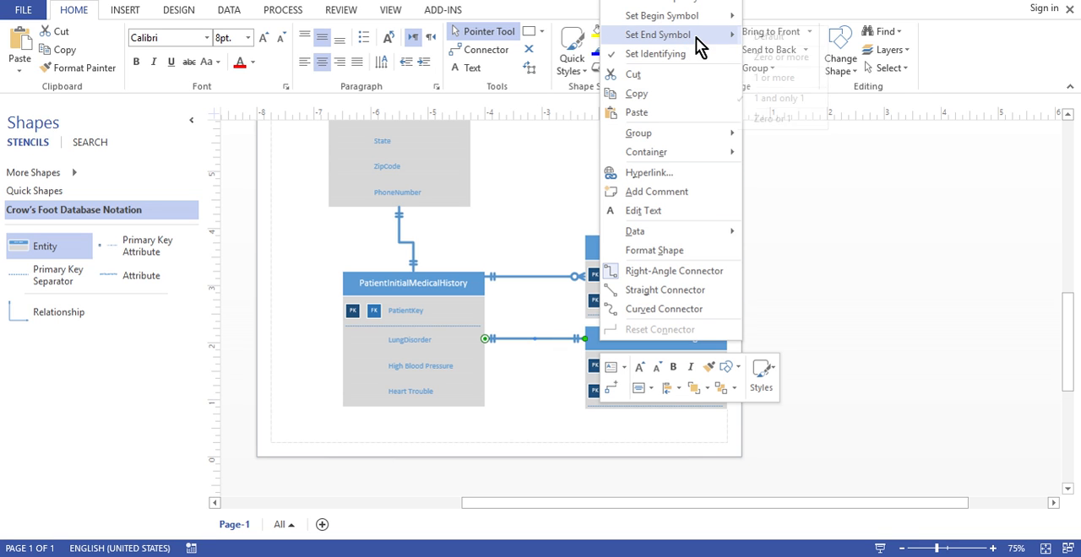
mouse_move(695, 37)
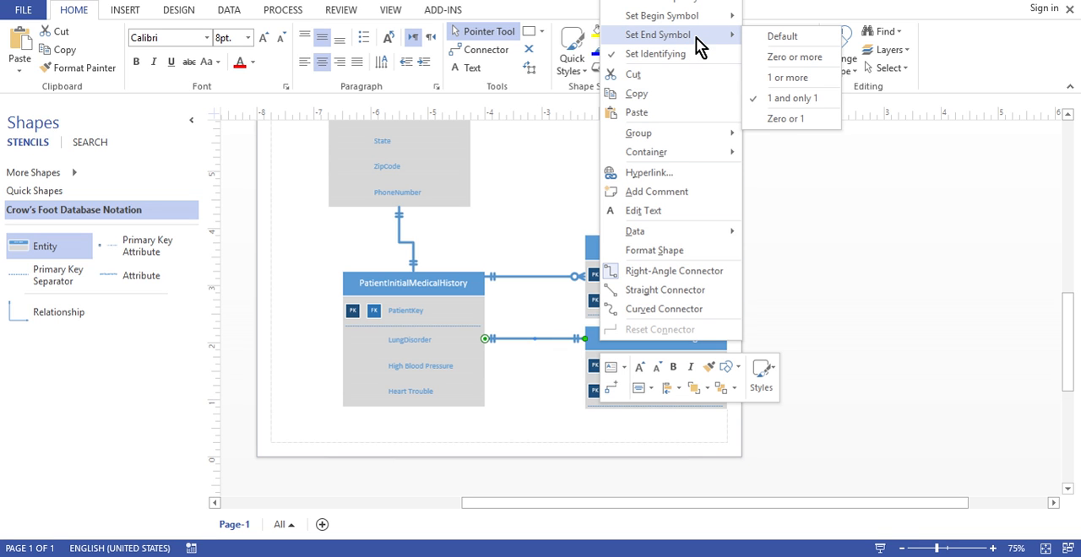
mouse_move(695, 17)
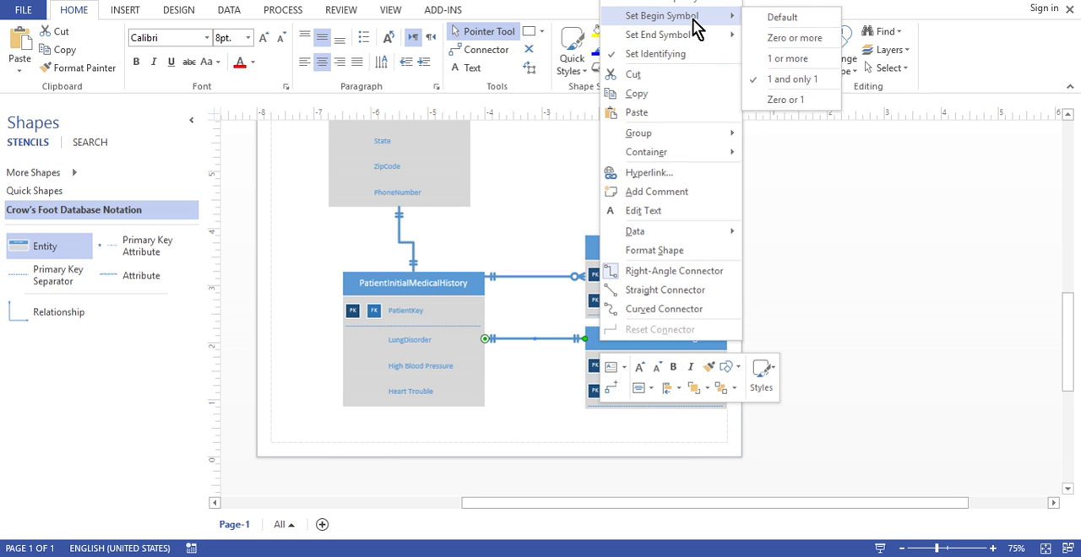
click(798, 40)
click(521, 414)
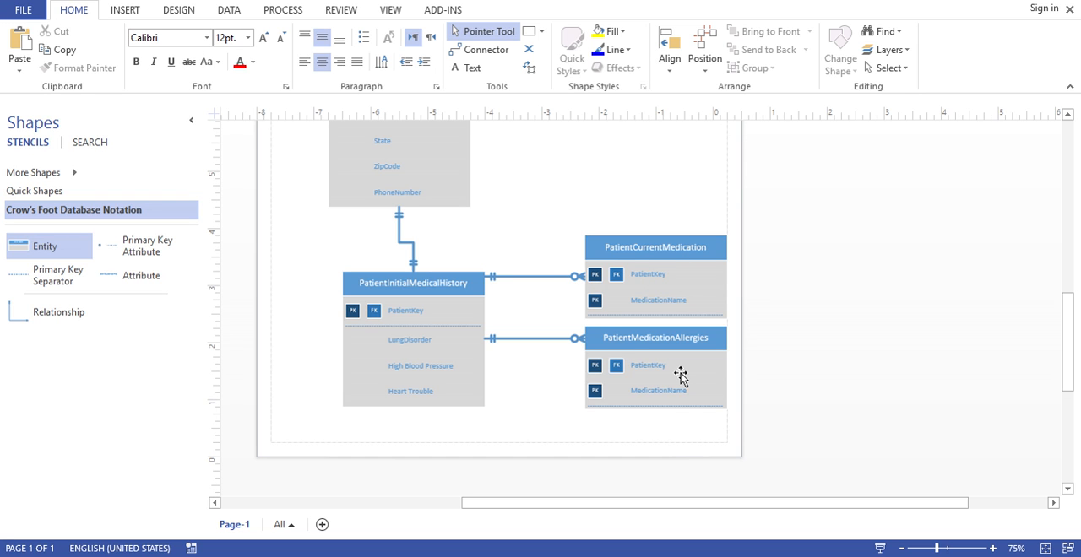
Move PatientInitialMedicalHistory directly beneath the patients entity so their vertical relationship line runs straight
click(420, 285)
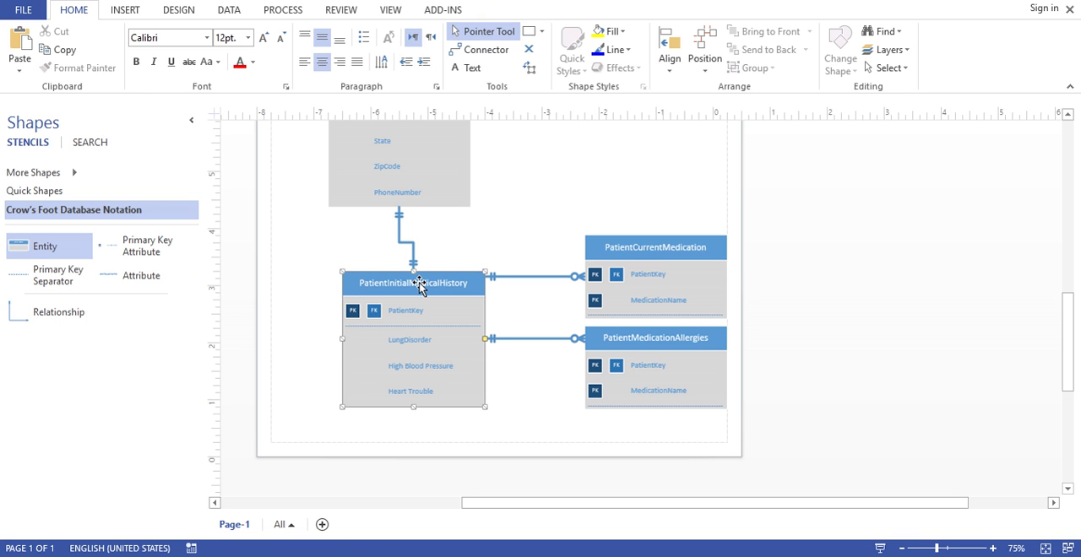
drag(429, 281, 467, 292)
click(488, 279)
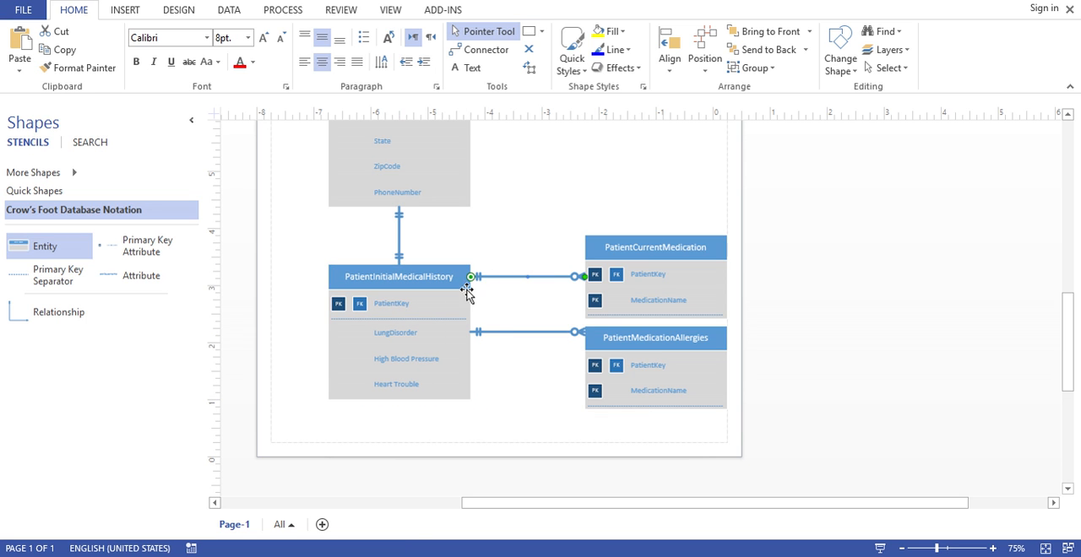
click(534, 228)
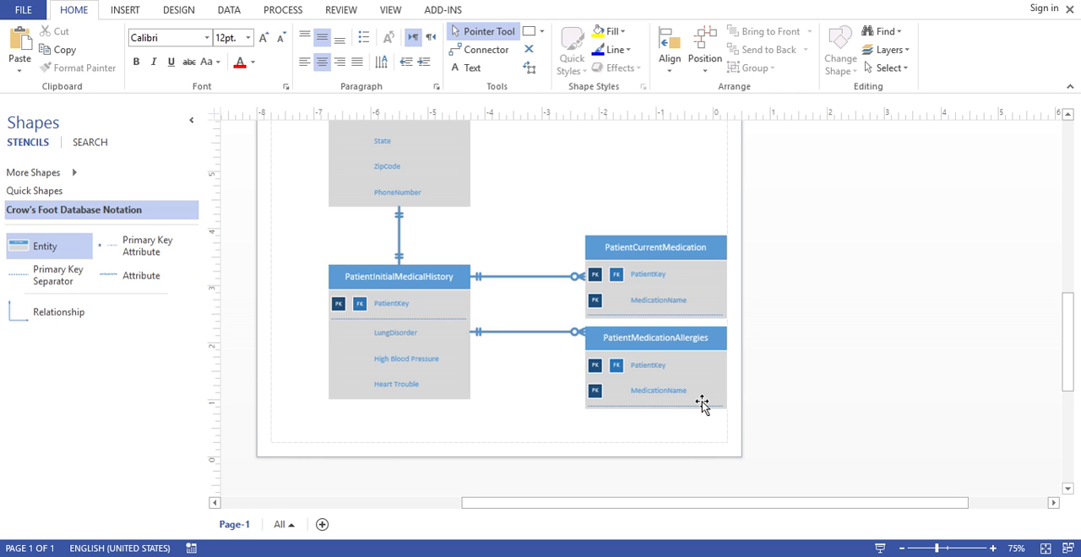
click(667, 392)
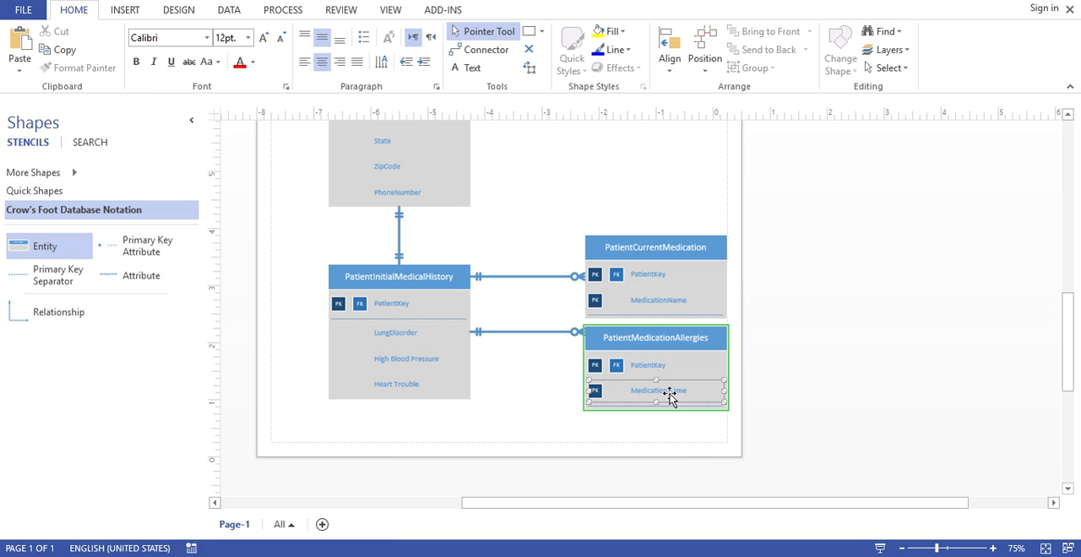
click(656, 300)
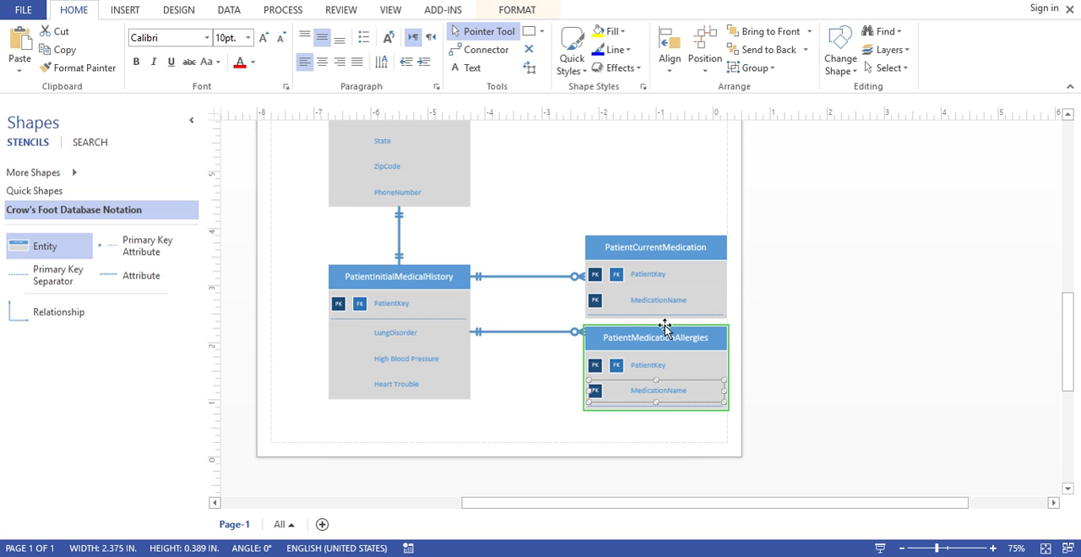
click(655, 395)
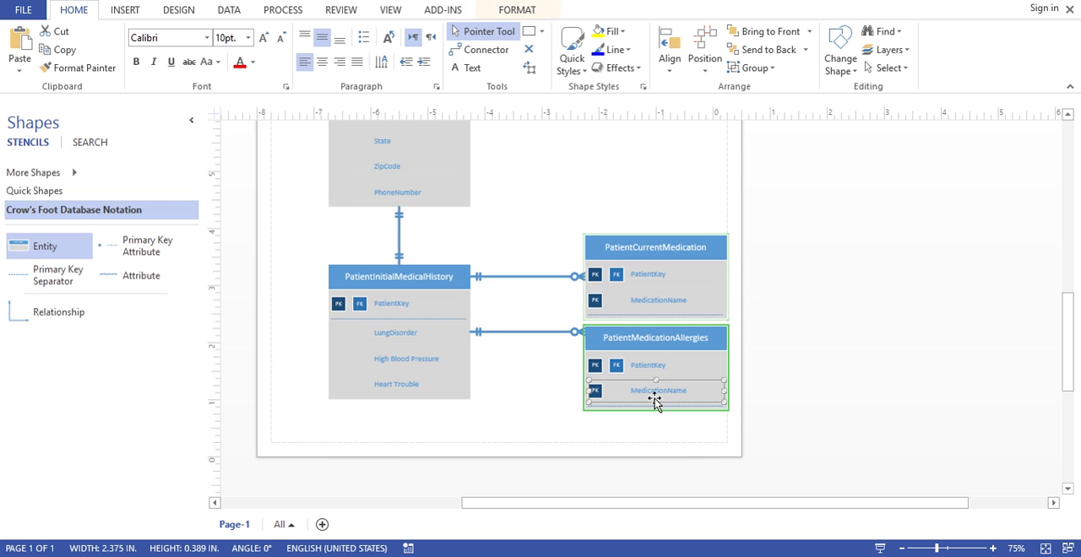
click(636, 456)
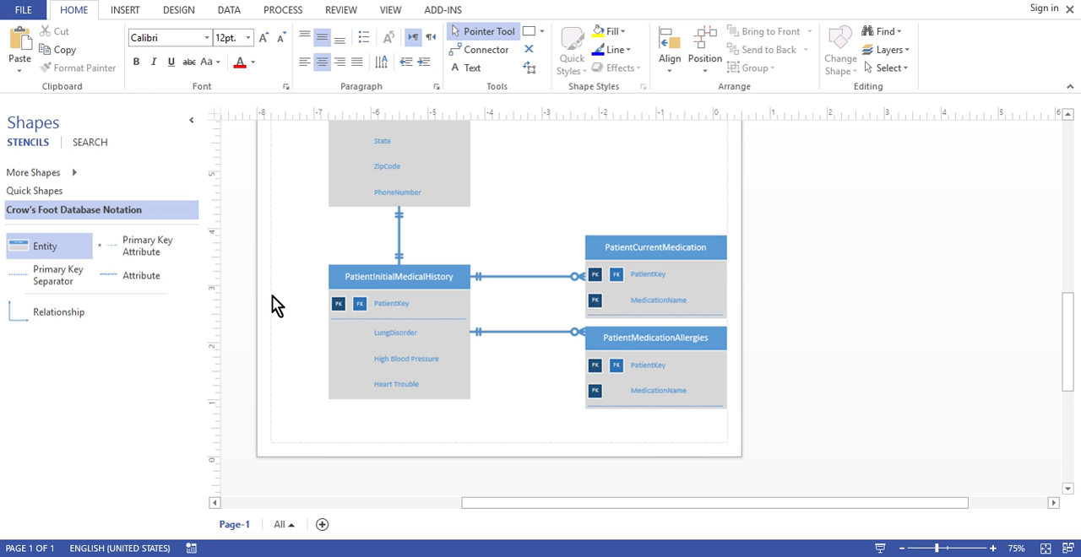
Add a new entity to the right of the two medication entities and name it Medications
drag(59, 249, 903, 280)
double_click(904, 279)
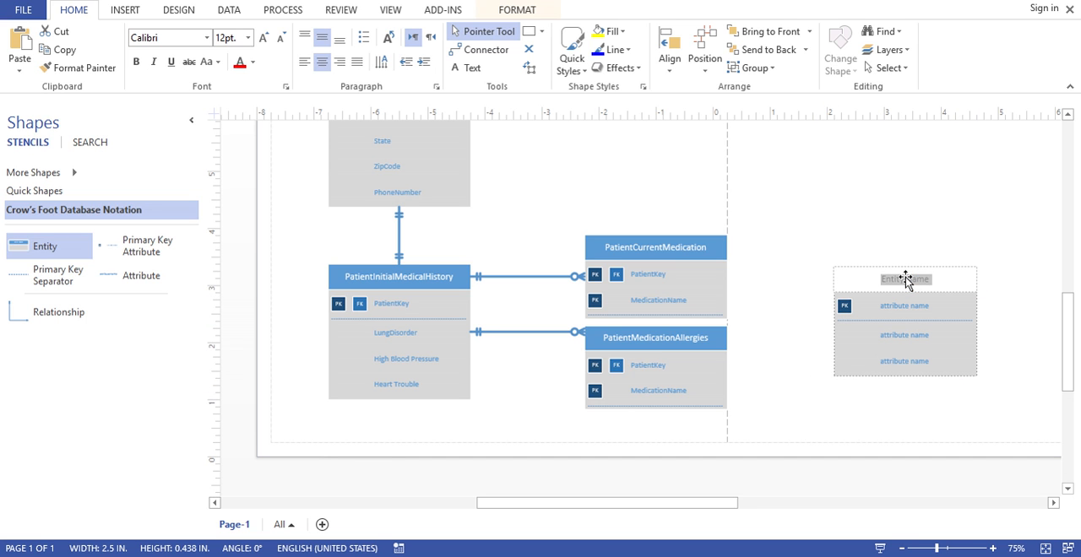
key(BackSpace)
text(Medications)
Name the Medications entity's primary key MedicationKey and its first regular attribute MedicationName
click(901, 307)
double_click(900, 309)
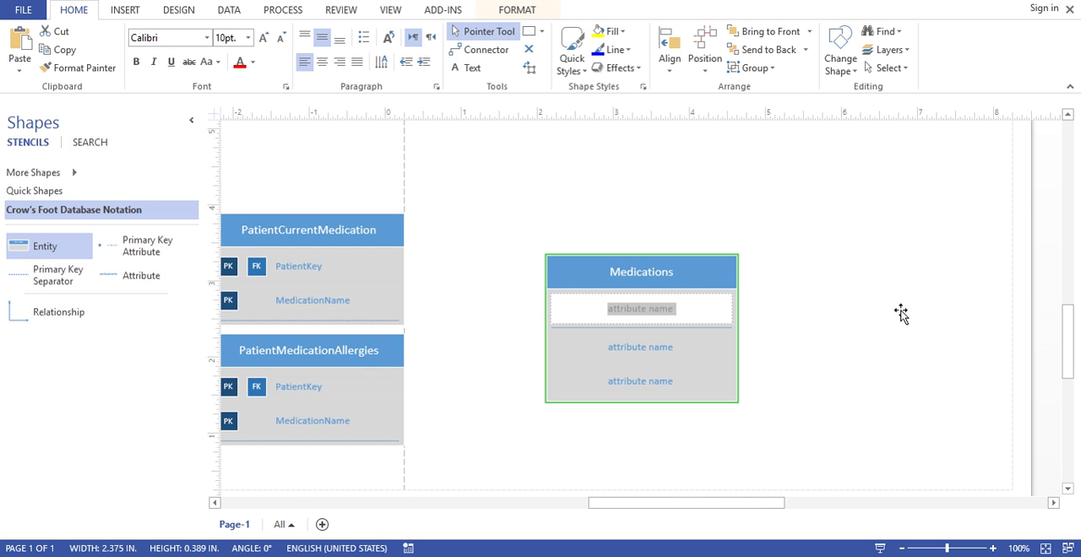
text(Medi)
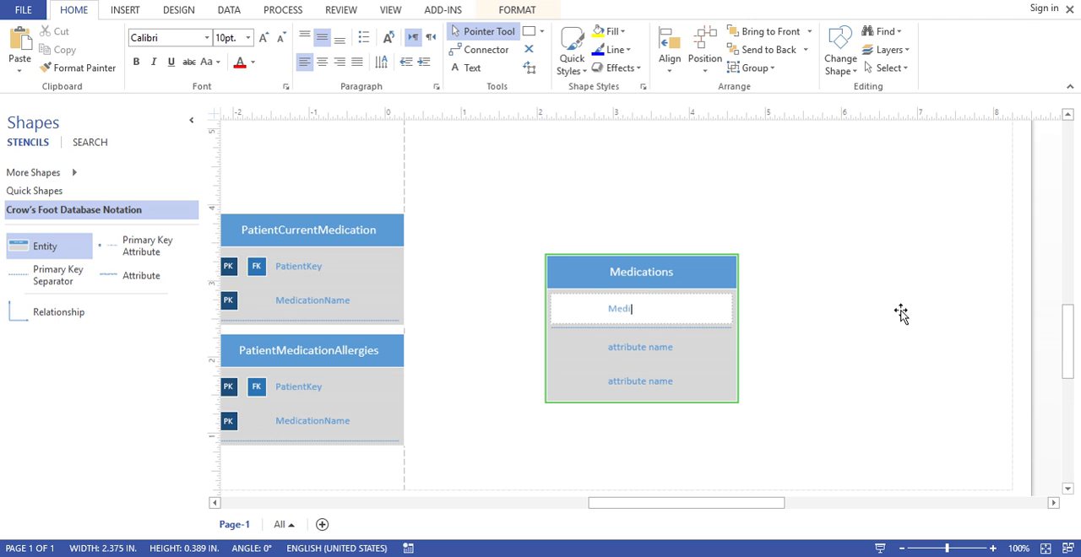
text(cationKey)
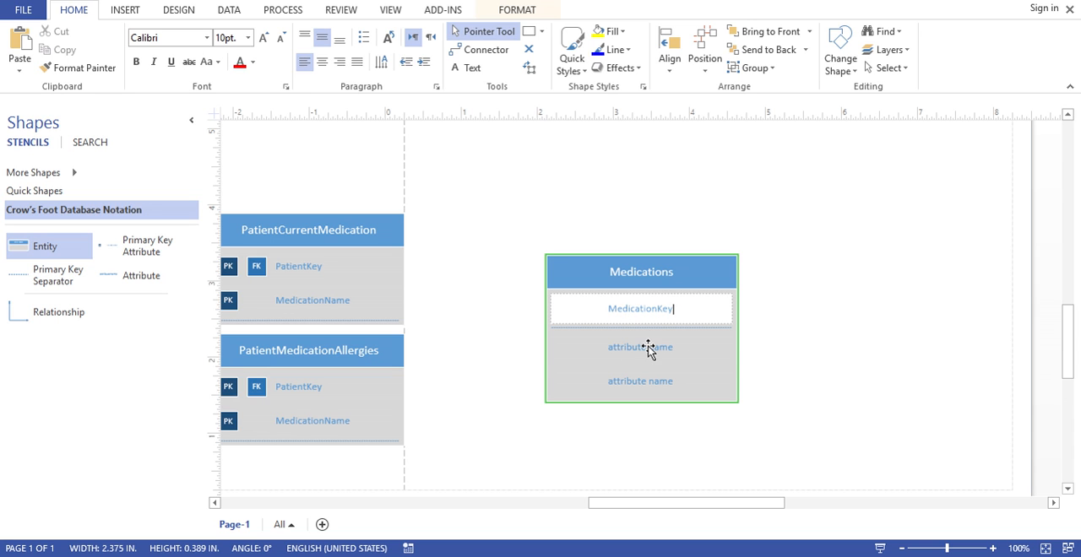
click(647, 352)
double_click(625, 352)
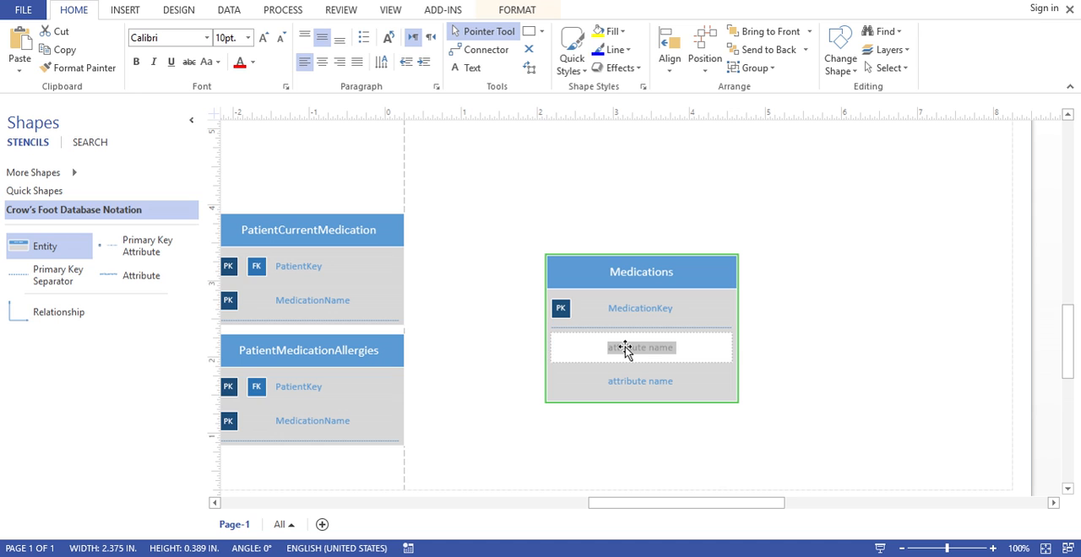
text(MedicationNam)
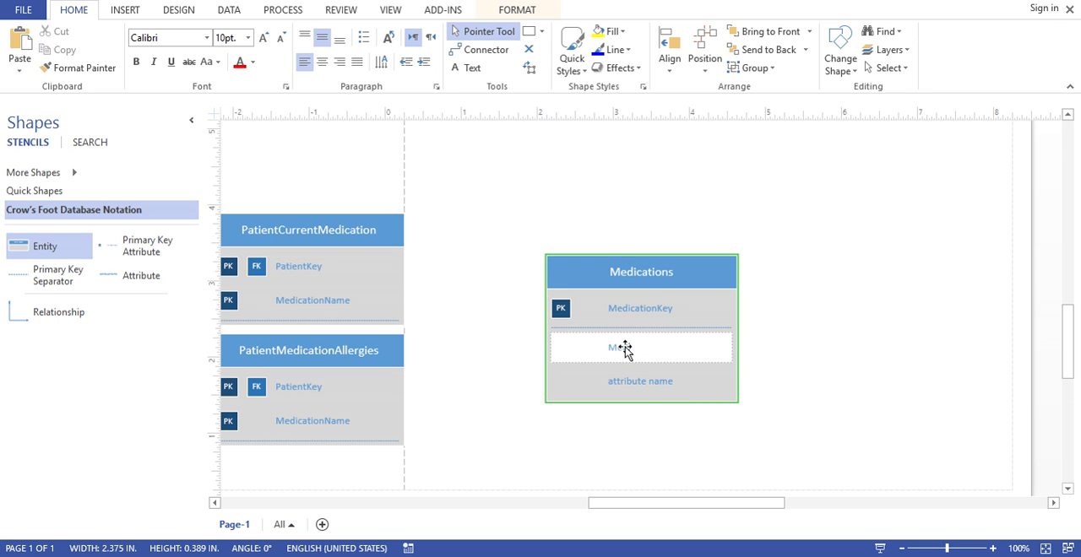
text(e)
Delete the unused placeholder attribute below MedicationName from the Medications entity
click(624, 391)
click(648, 384)
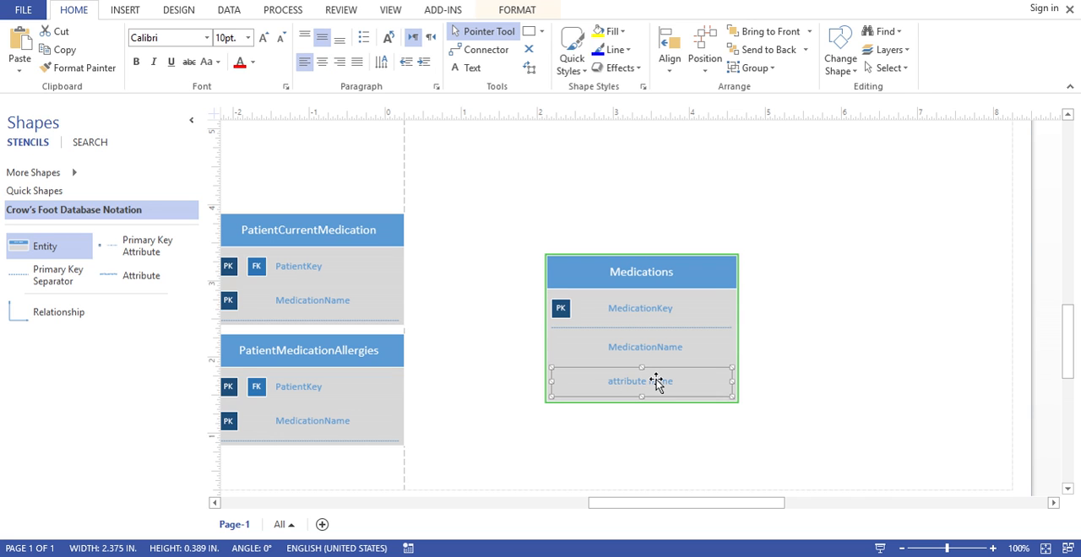
double_click(661, 371)
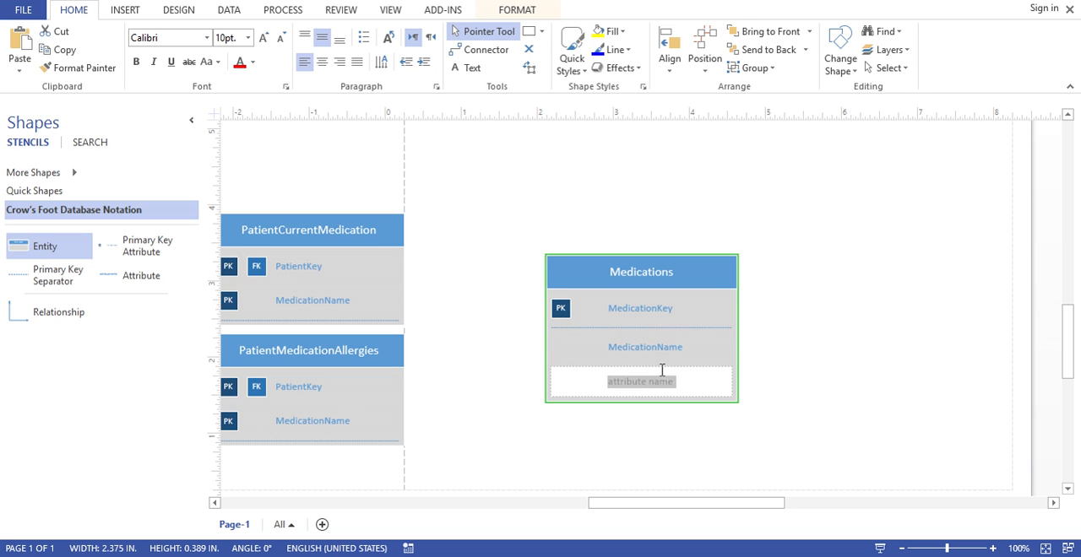
click(666, 384)
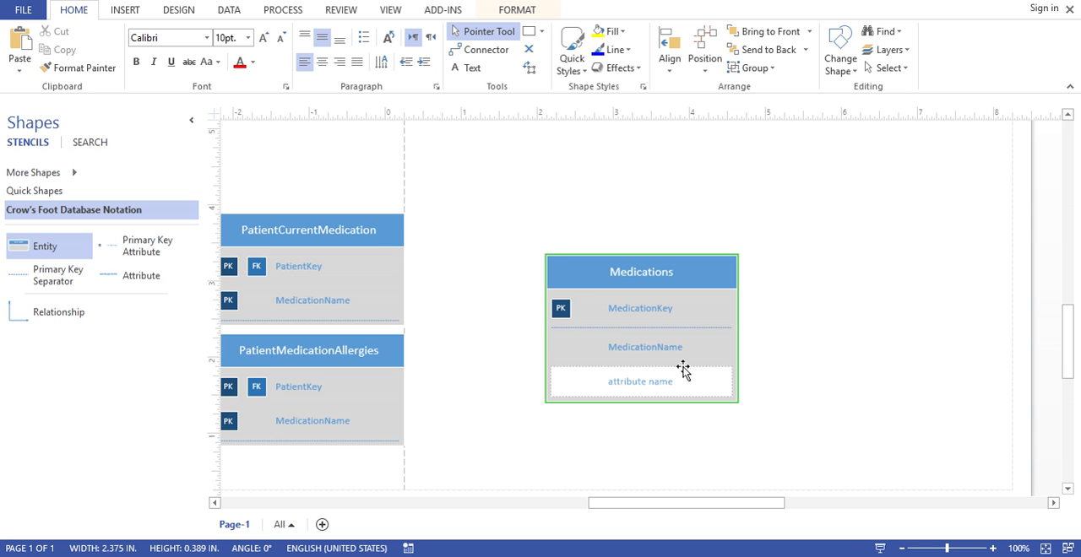
click(788, 411)
click(694, 385)
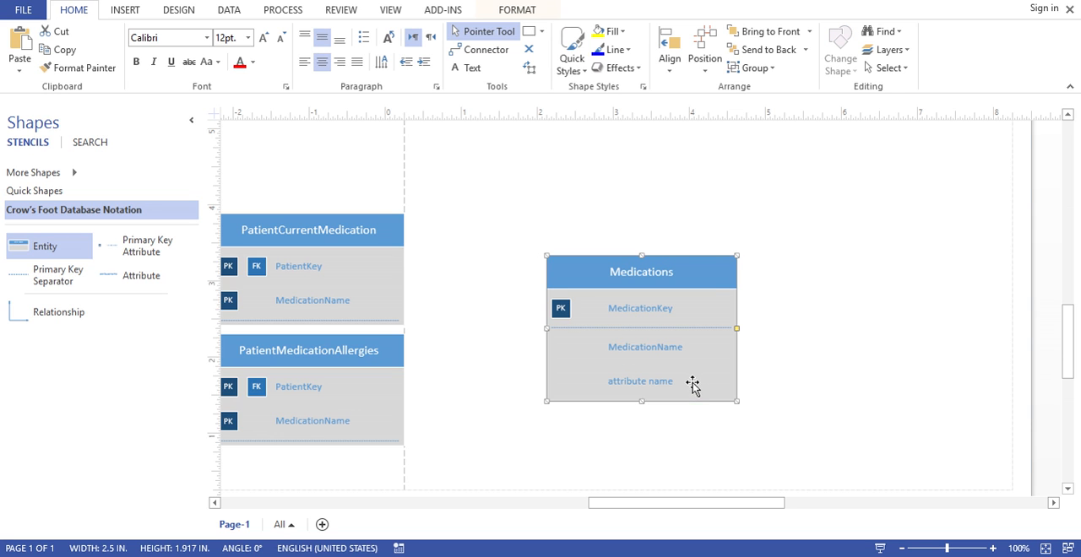
click(675, 383)
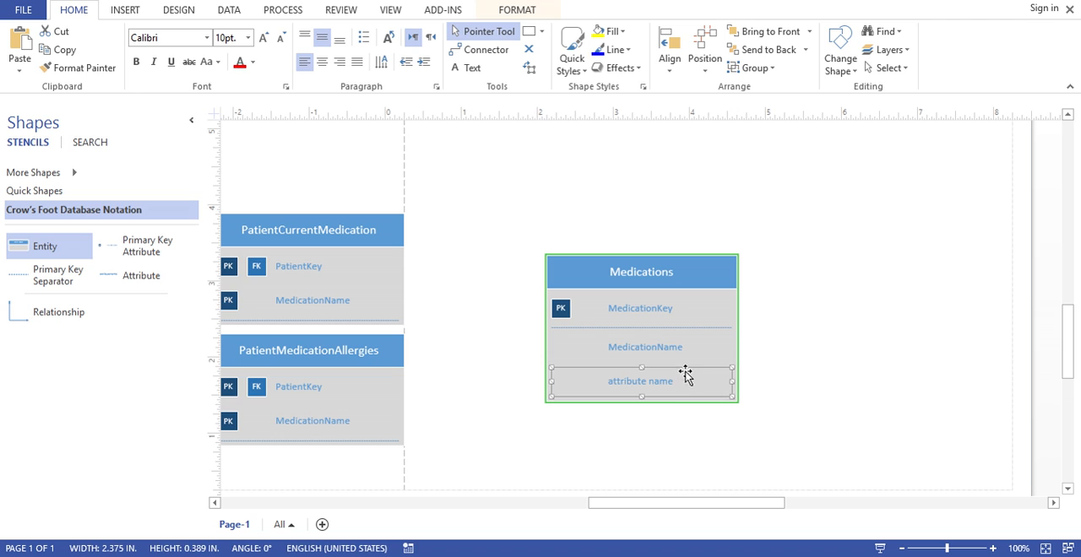
key(Delete)
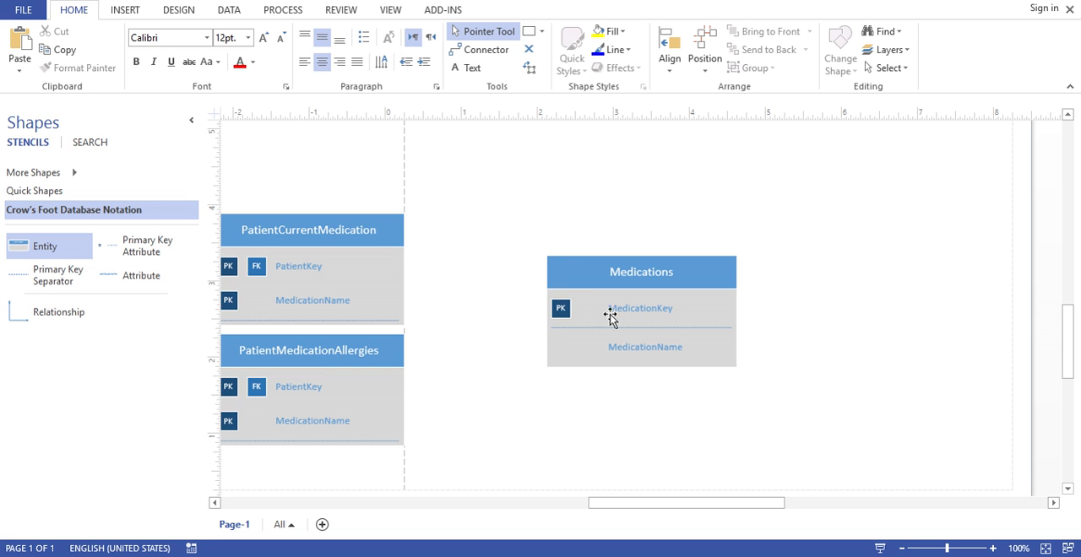
Rename the MedicationName attribute of the PatientCurrentMedication entity to MedicationKey
click(310, 301)
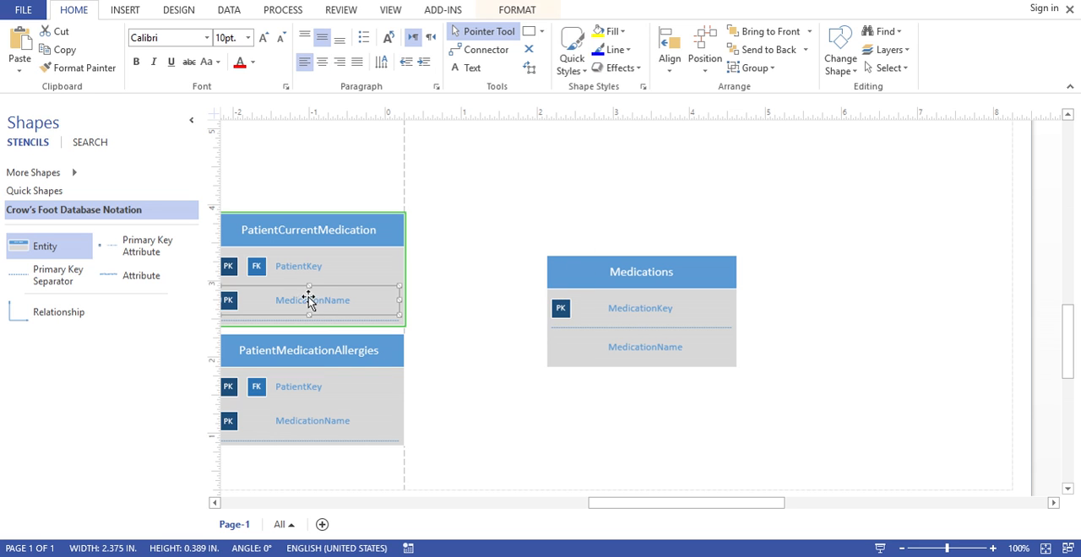
double_click(295, 301)
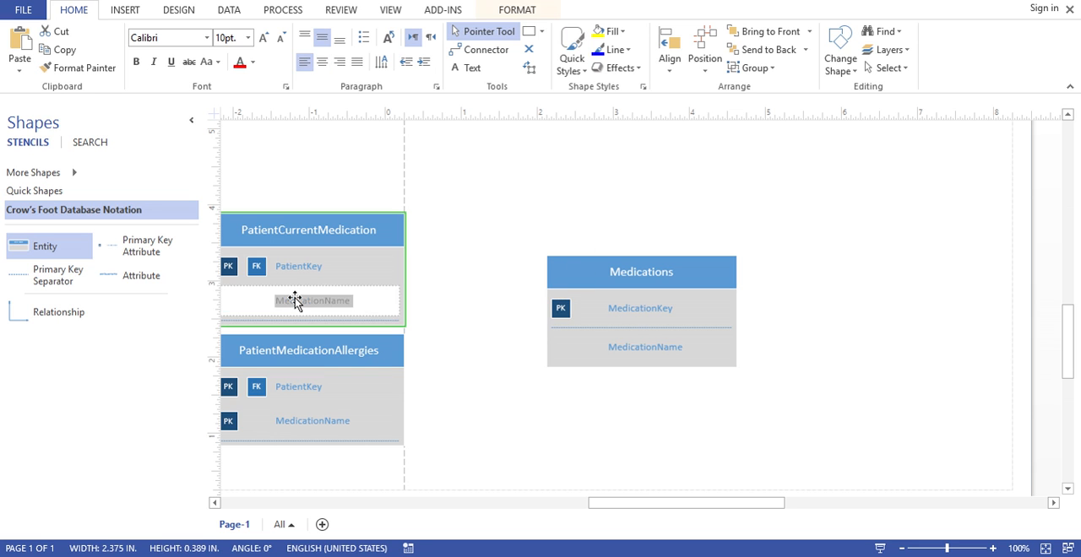
click(338, 302)
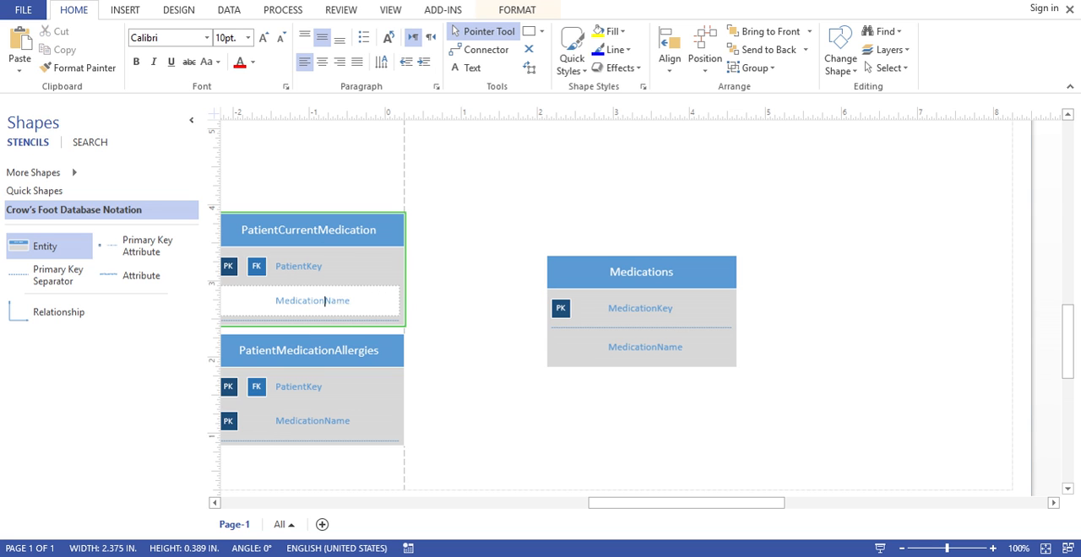
drag(324, 302, 351, 302)
text(Key)
Rename the MedicationName attribute of the PatientMedicationAllergies entity to MedicationKey
click(318, 421)
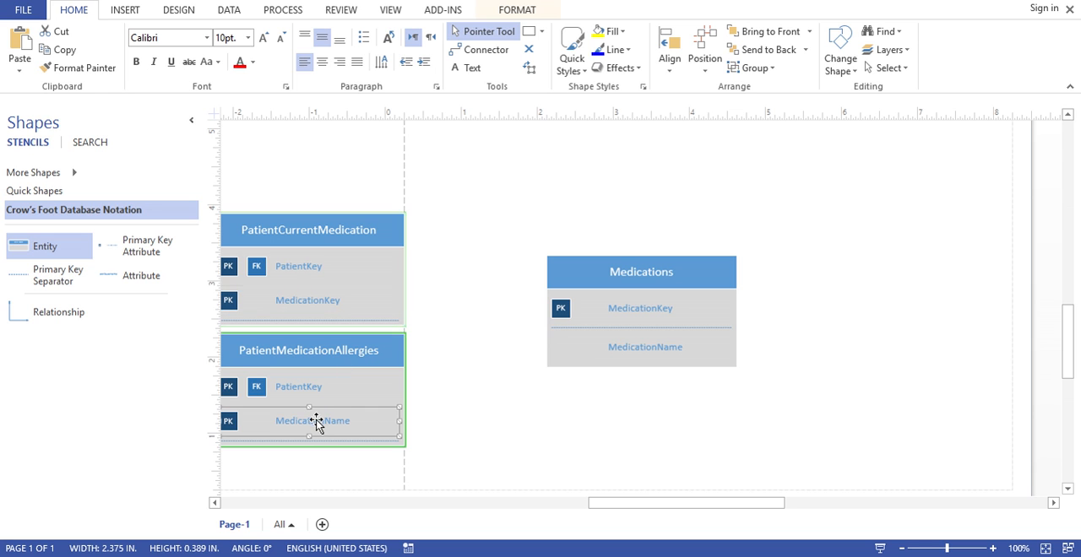
double_click(321, 420)
click(325, 421)
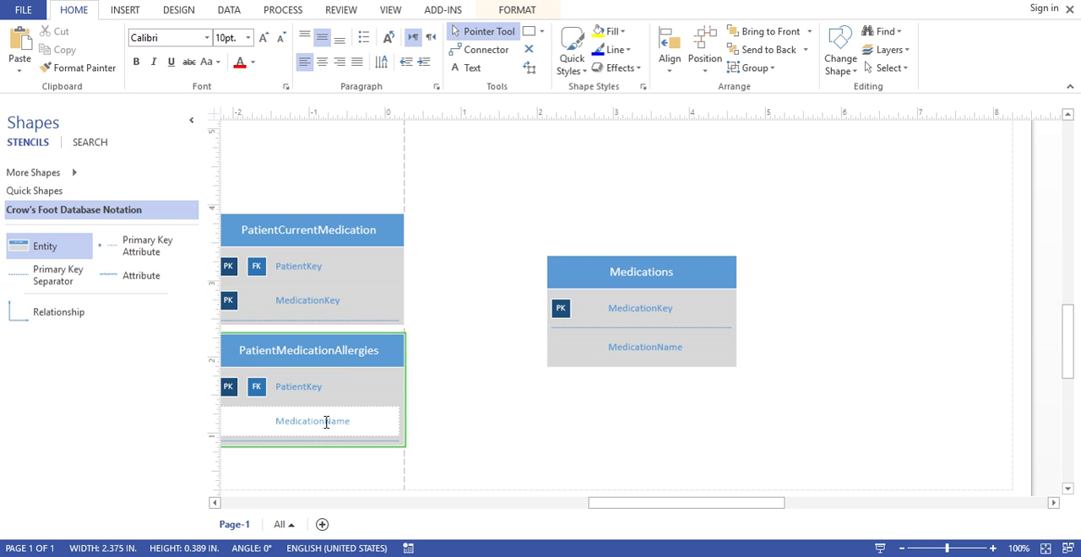
drag(327, 421, 349, 427)
text(Key)
Mark MedicationKey as a foreign key in both the PatientMedicationAllergies and PatientCurrentMedication entities
click(278, 405)
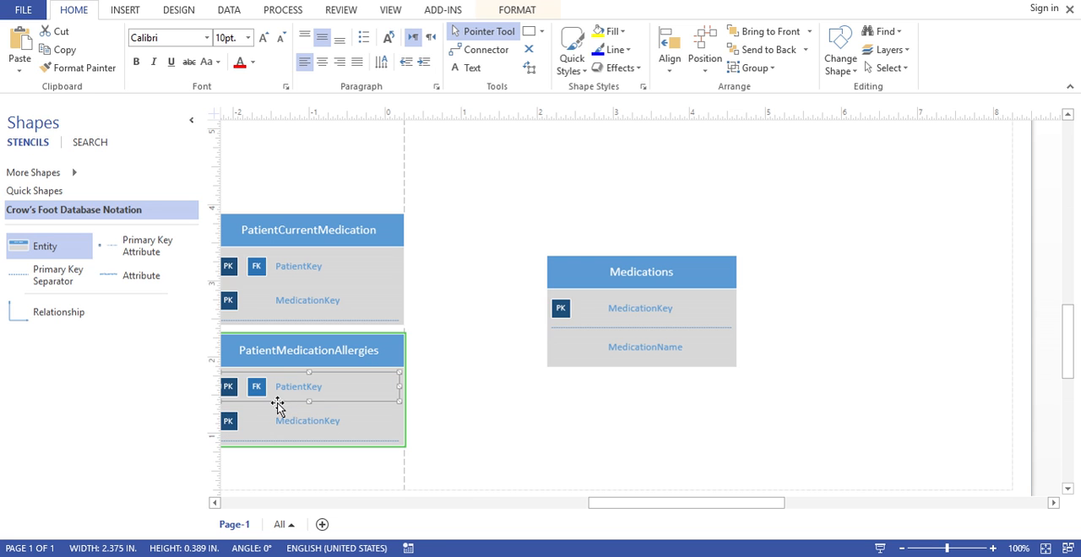
click(278, 421)
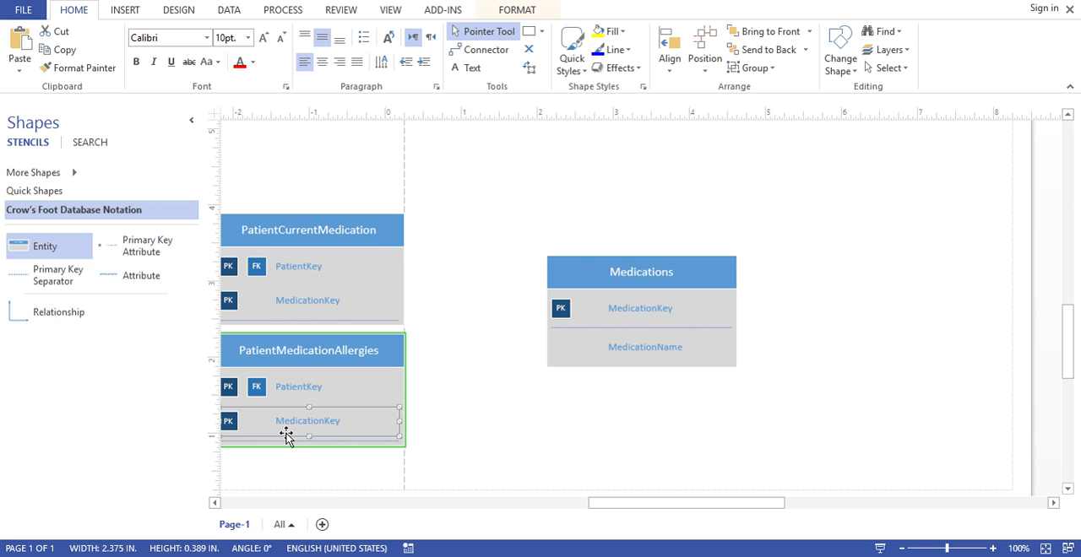
right_click(286, 434)
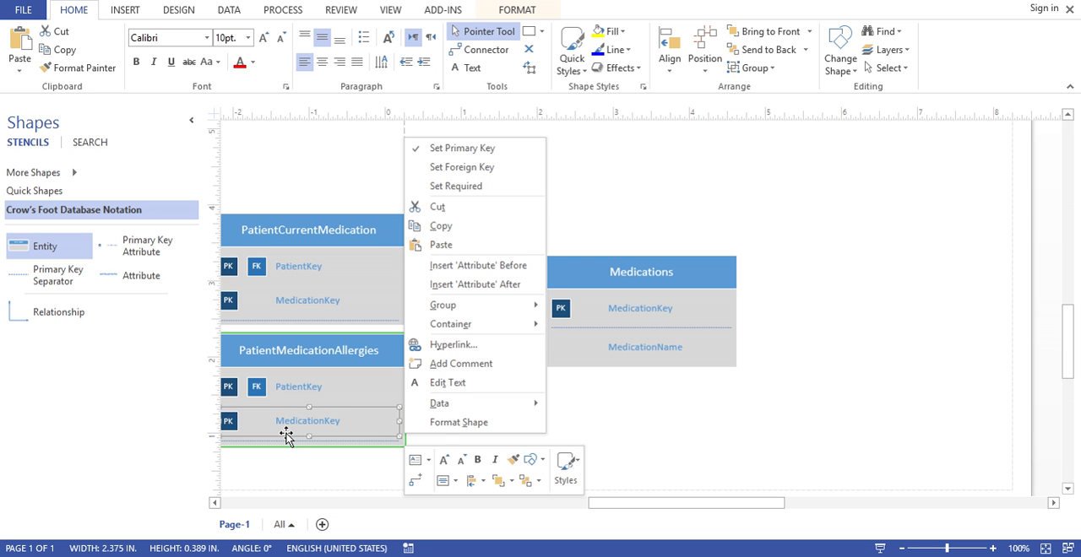
click(489, 171)
right_click(293, 302)
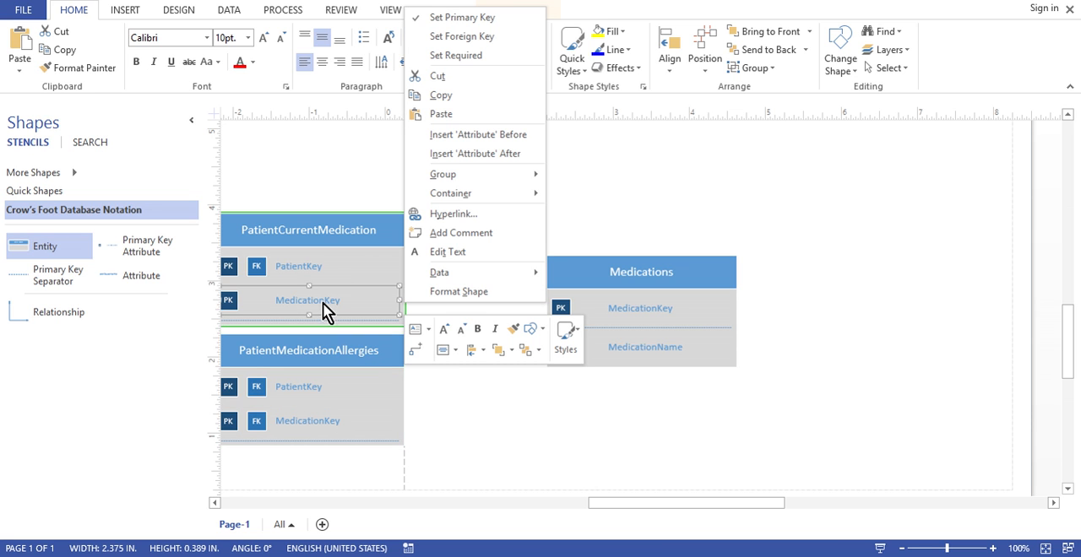
click(473, 37)
click(591, 473)
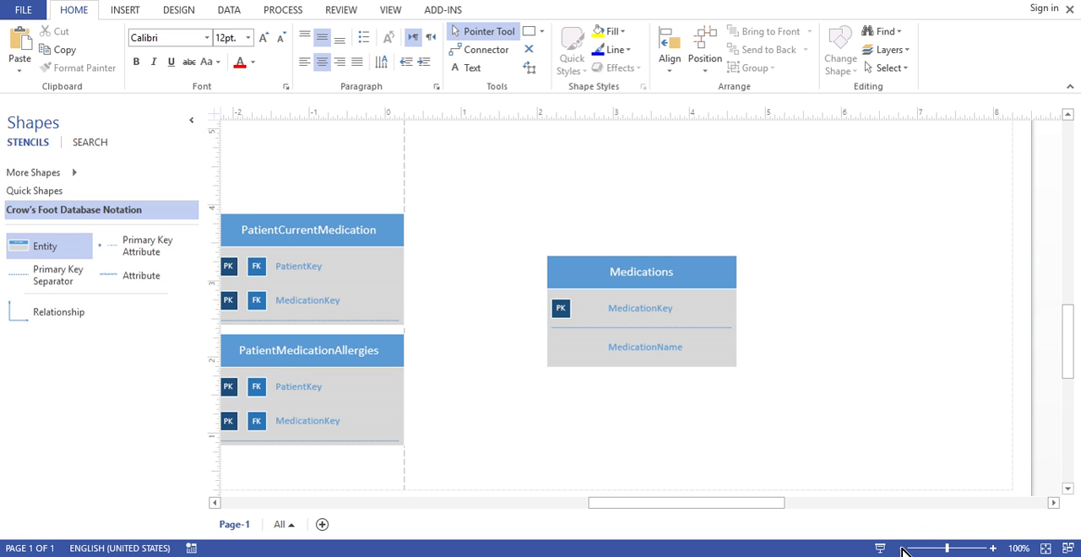
Duplicate the relationship line leading to PatientCurrentMedication and connect the copy between PatientCurrentMedication and Medications
scroll(904, 549, down, 2)
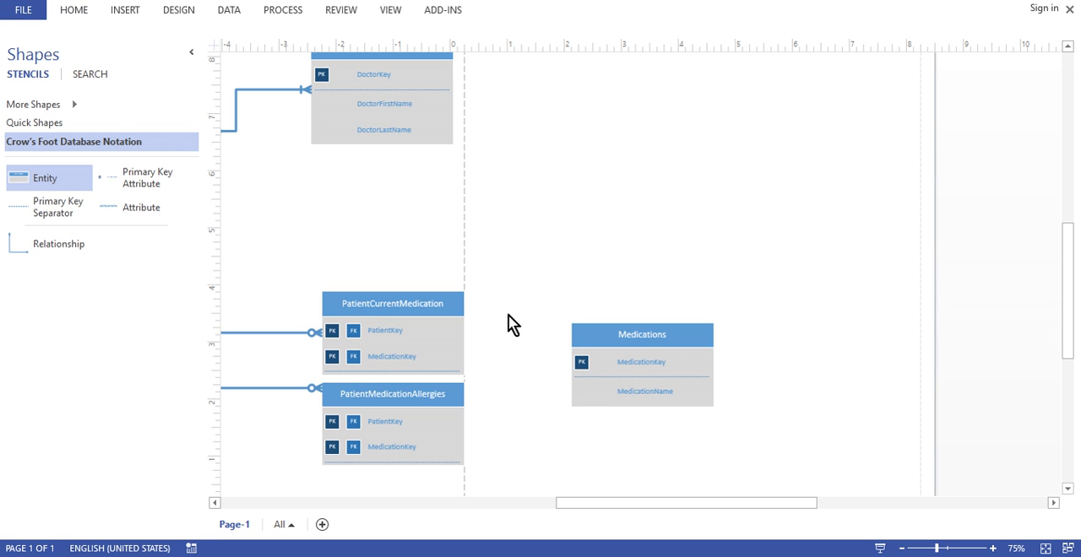
click(283, 338)
key(ctrl+d)
drag(371, 357, 473, 322)
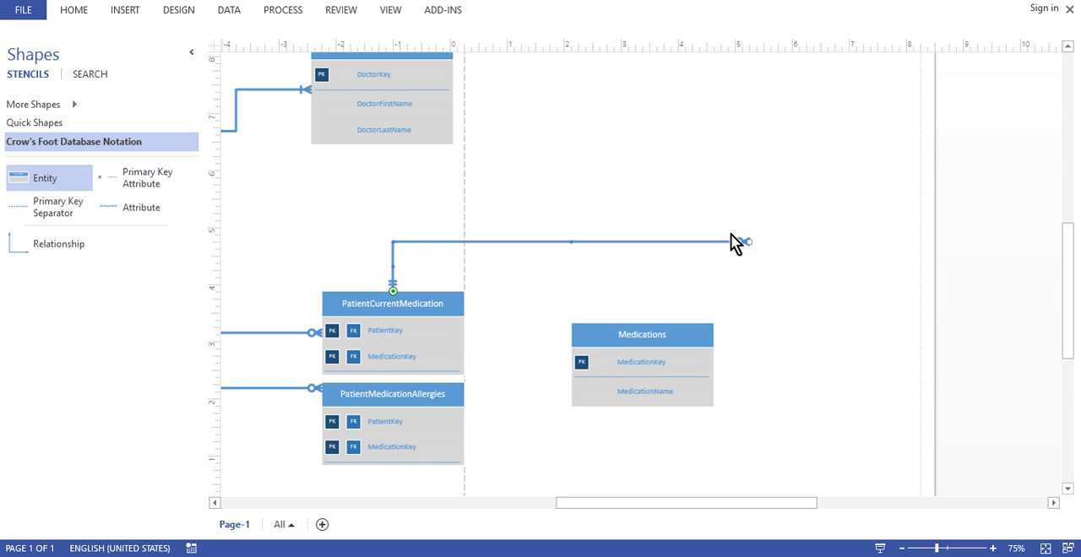
drag(750, 241, 638, 366)
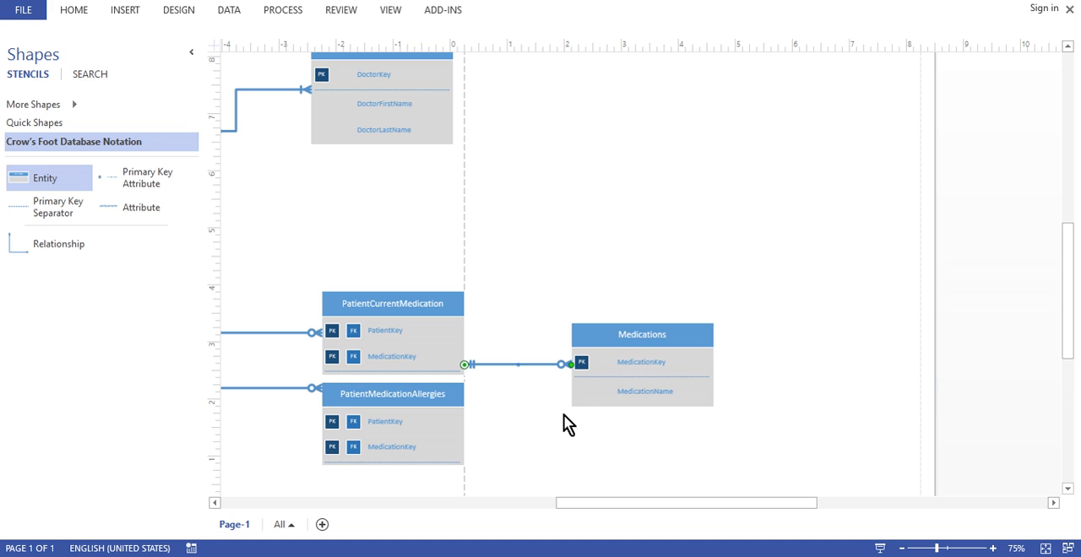
Duplicate the new relationship line and connect the copy between PatientMedicationAllergies and Medications
key(ctrl+d)
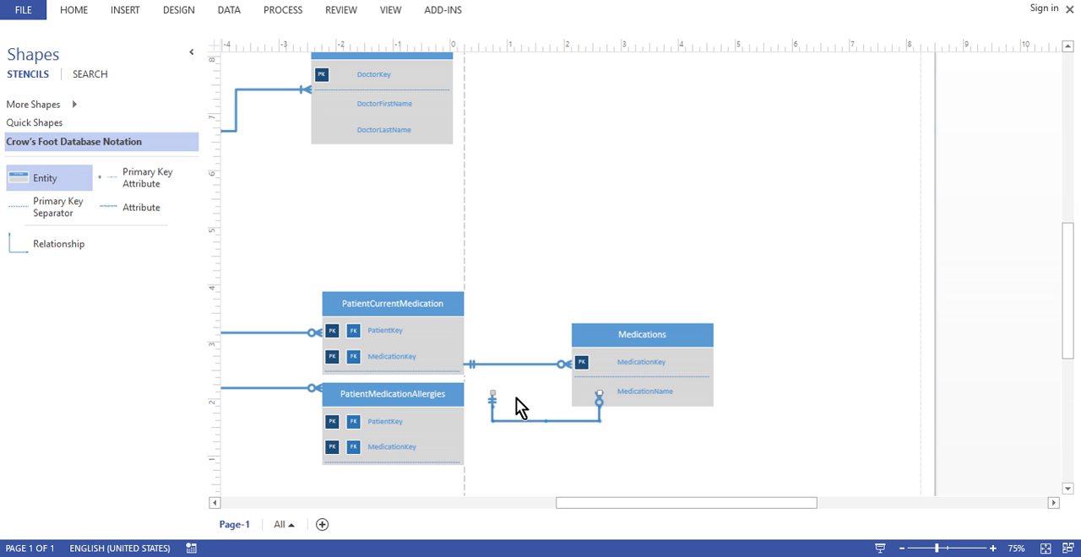
drag(487, 394, 429, 419)
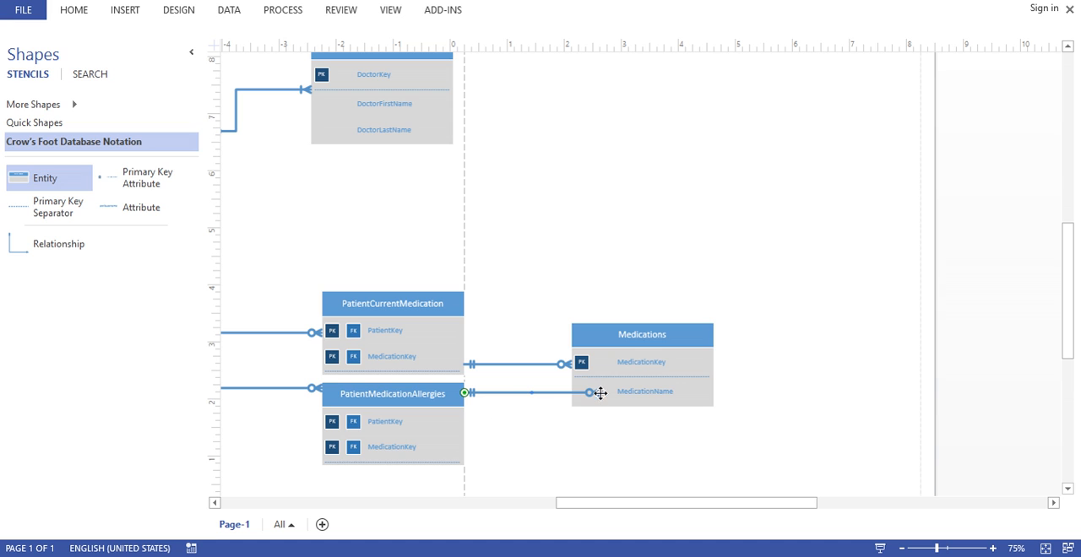
drag(599, 391, 607, 372)
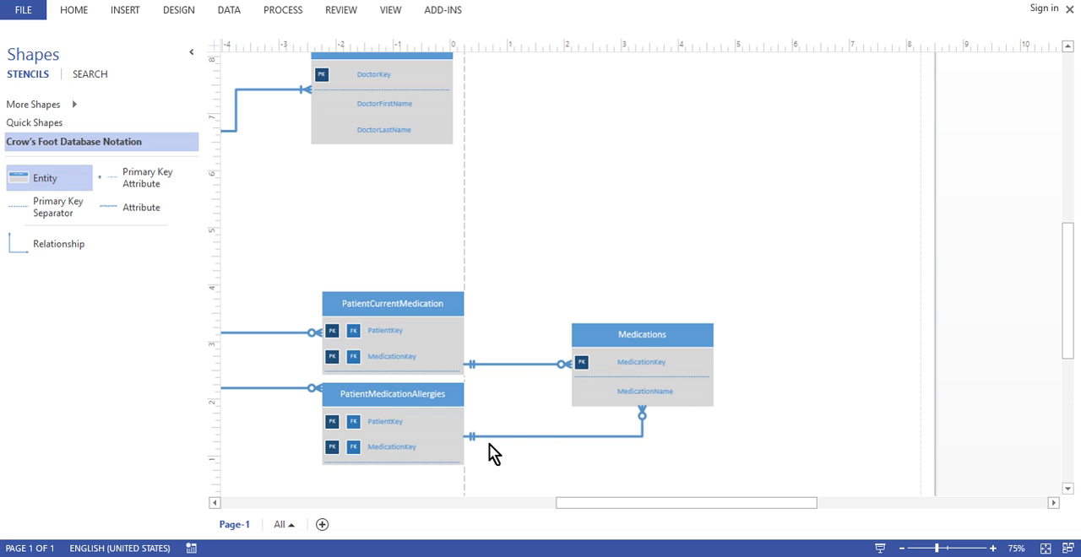
Set the relationship between PatientCurrentMedication and Medications to end symbol Zero or more and begin symbol 1 and only 1
click(525, 368)
right_click(535, 365)
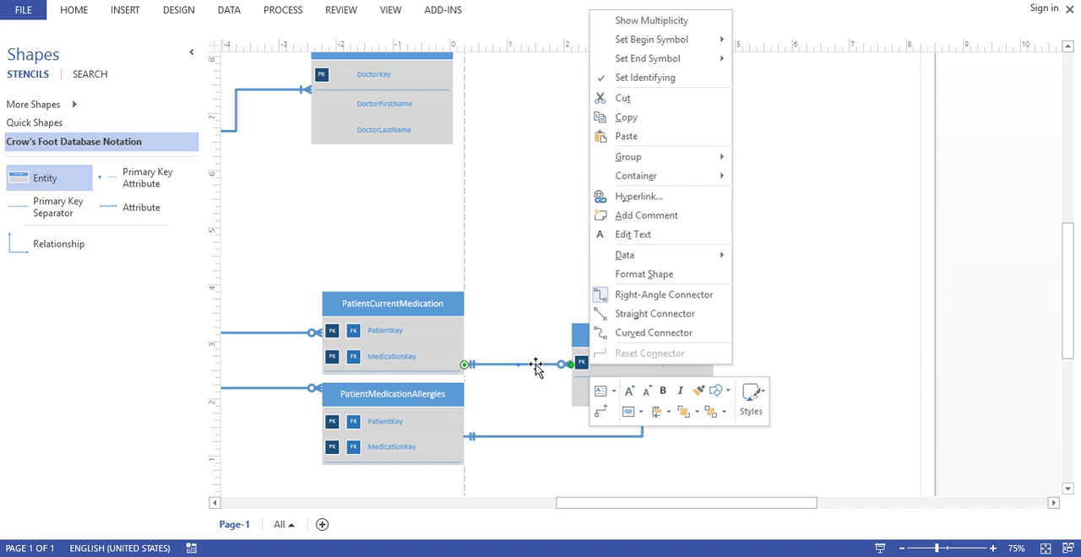
mouse_move(679, 62)
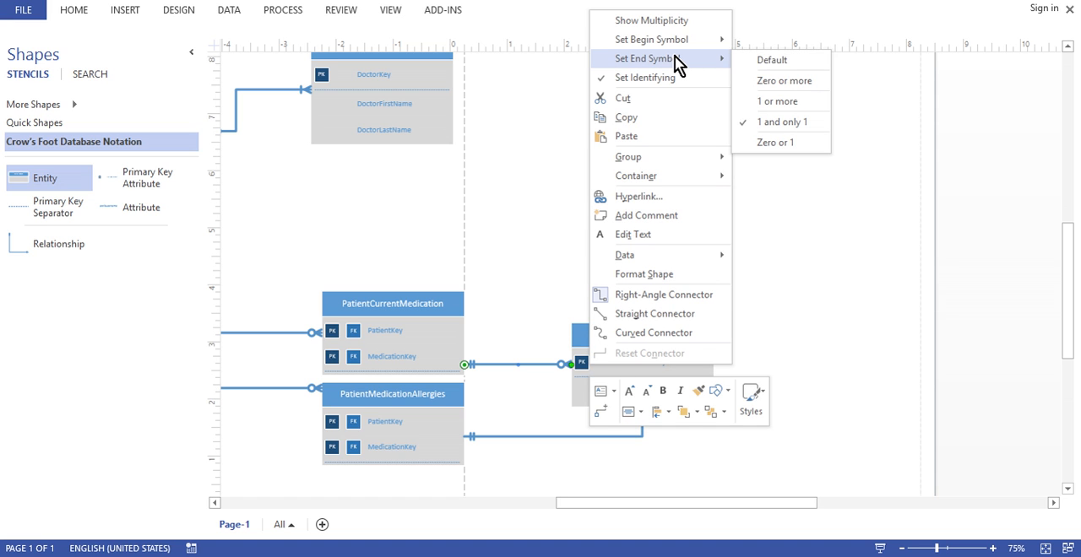
click(801, 93)
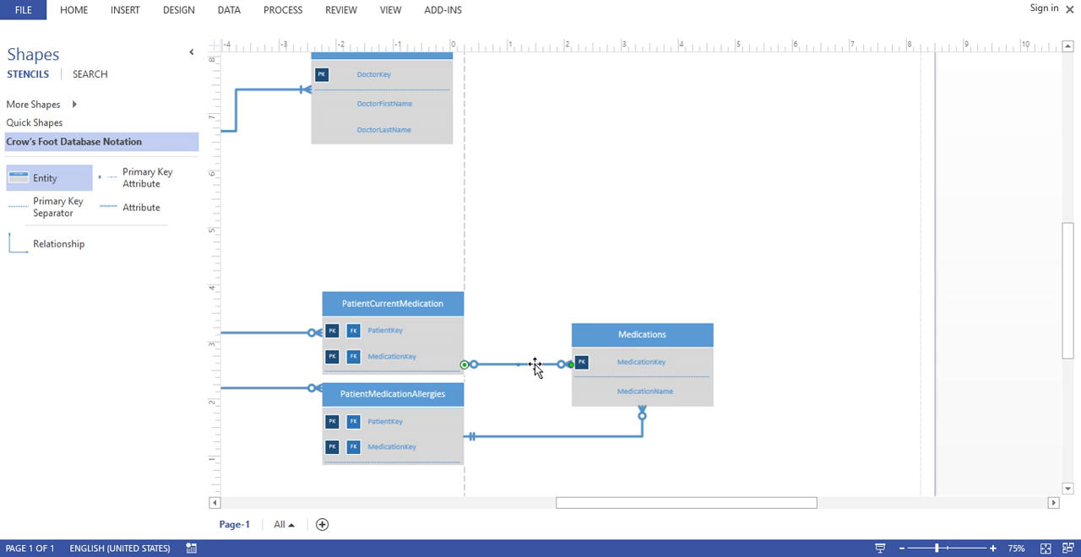
right_click(534, 365)
mouse_move(675, 43)
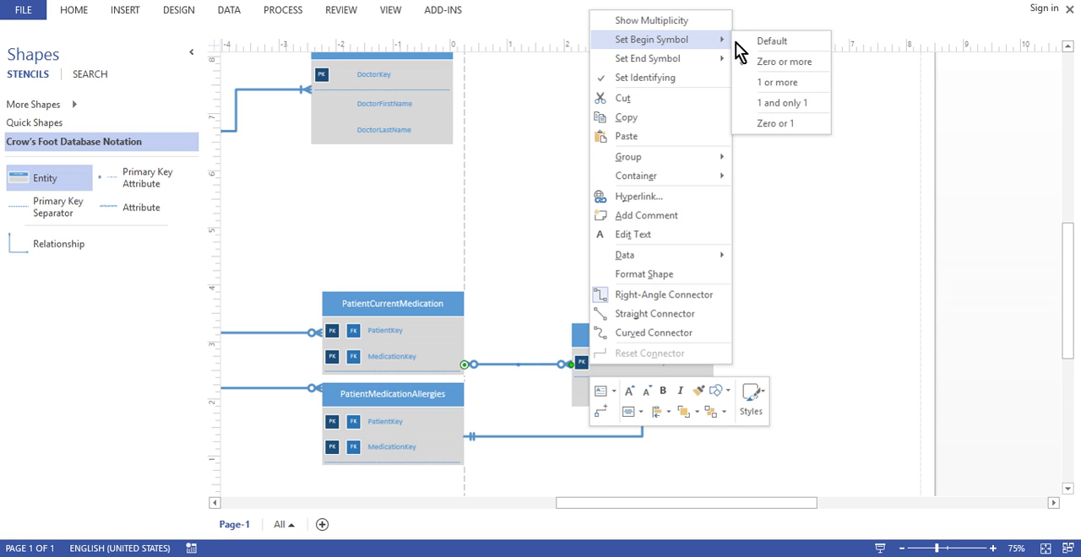
click(798, 108)
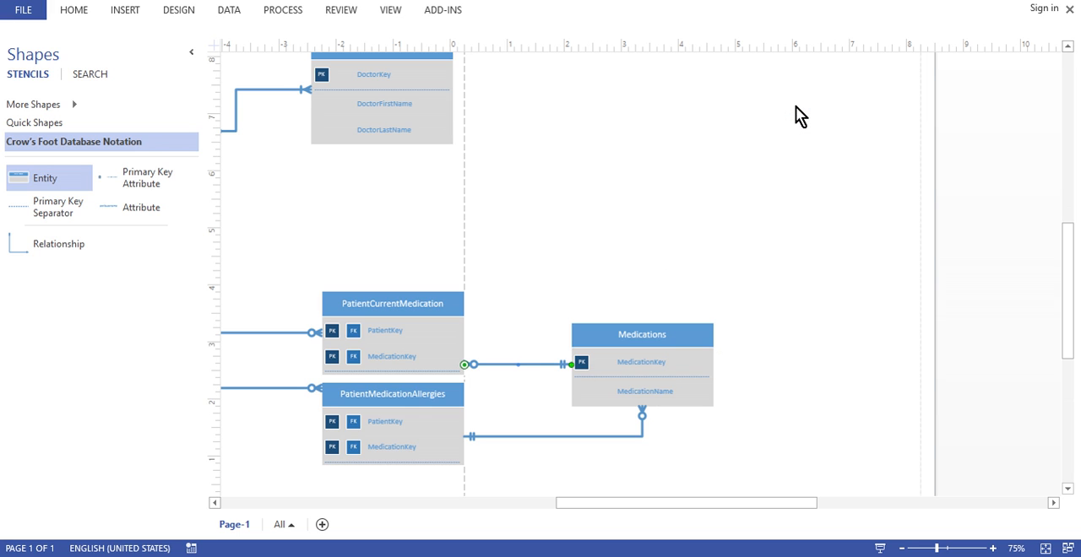
Set the relationship between PatientMedicationAllergies and Medications to end symbol Zero or more and begin symbol 1 and only 1
click(564, 438)
click(454, 456)
click(551, 452)
right_click(567, 444)
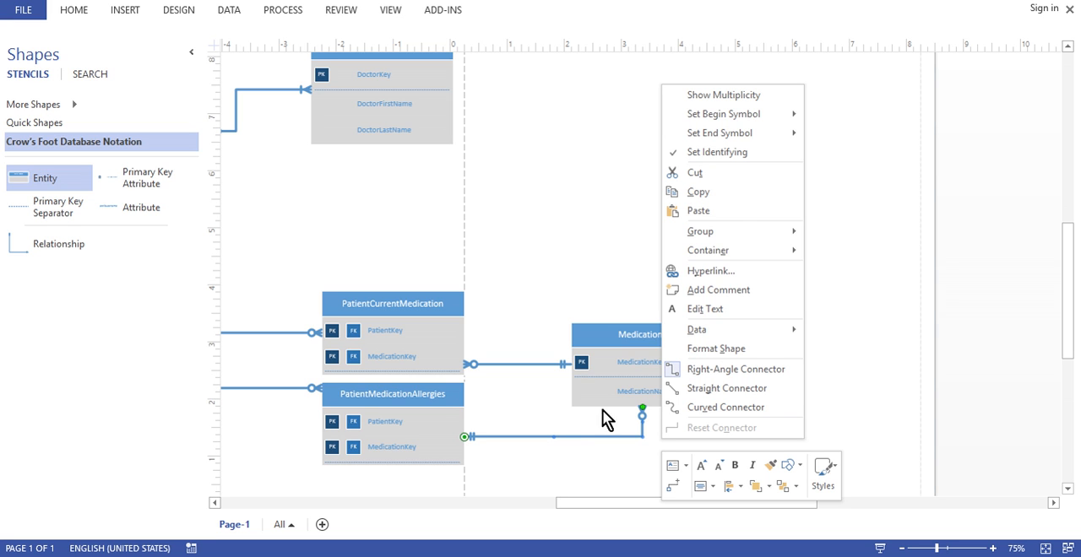
mouse_move(746, 134)
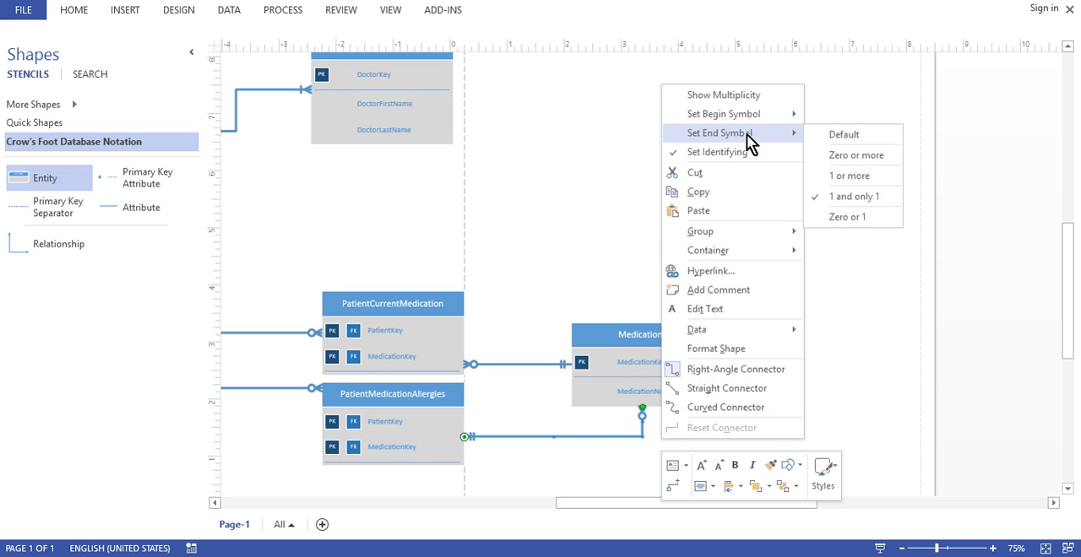
click(858, 165)
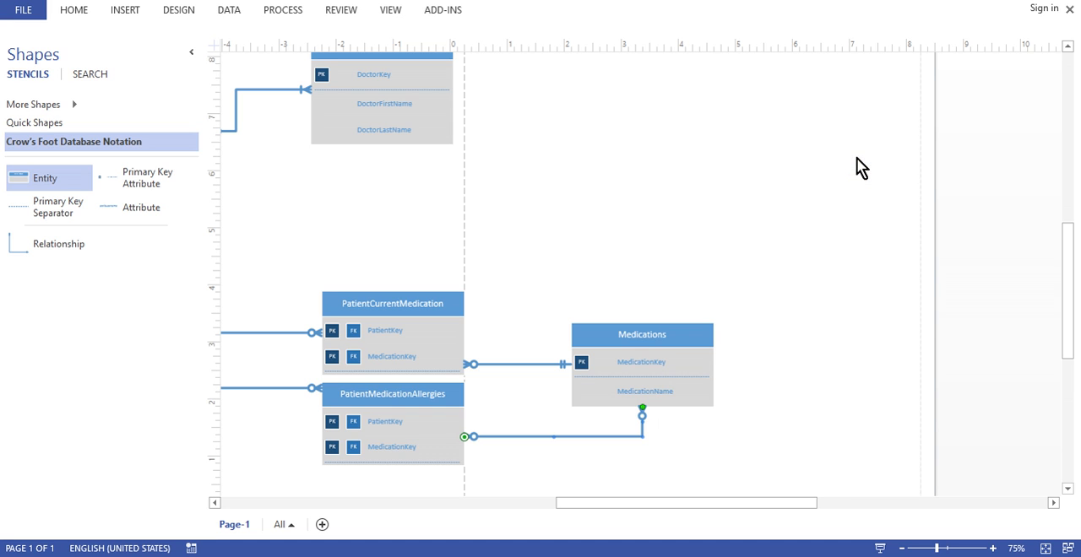
right_click(589, 440)
mouse_move(731, 113)
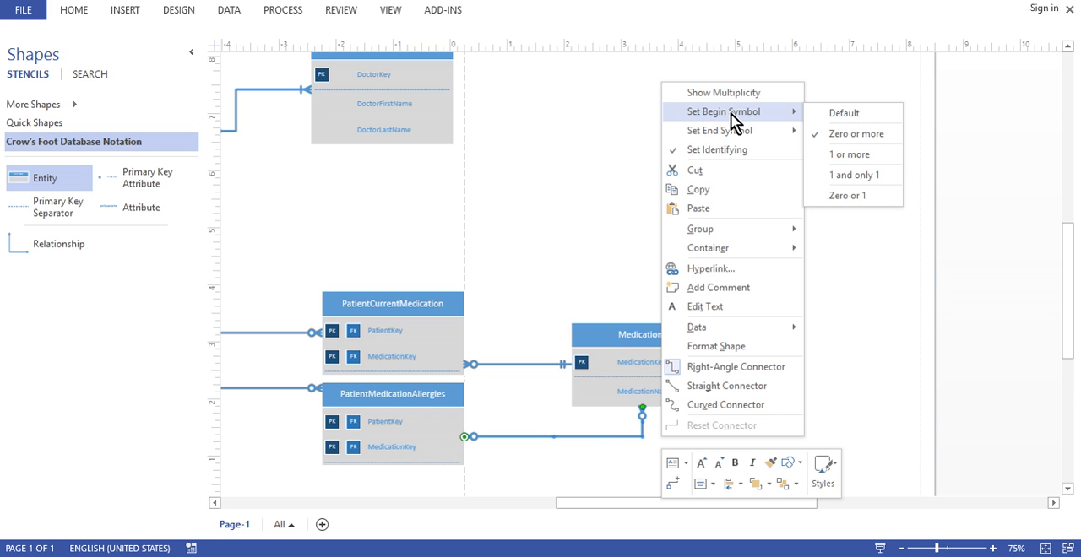
click(858, 175)
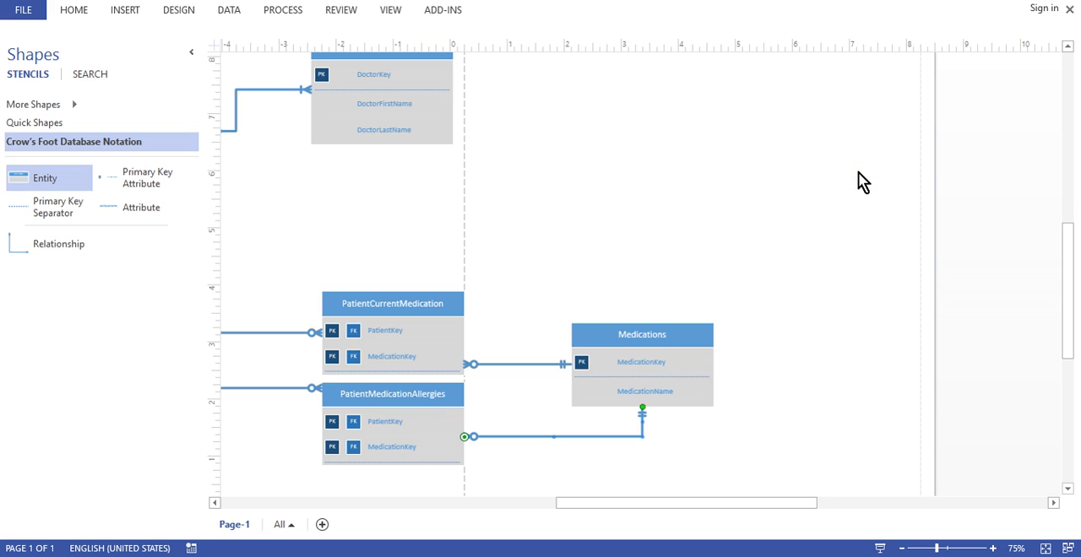
click(775, 440)
Move the Doctors entity down and into vertical alignment with PatientCurrentMedication to level out its relationship line to Patients
click(901, 549)
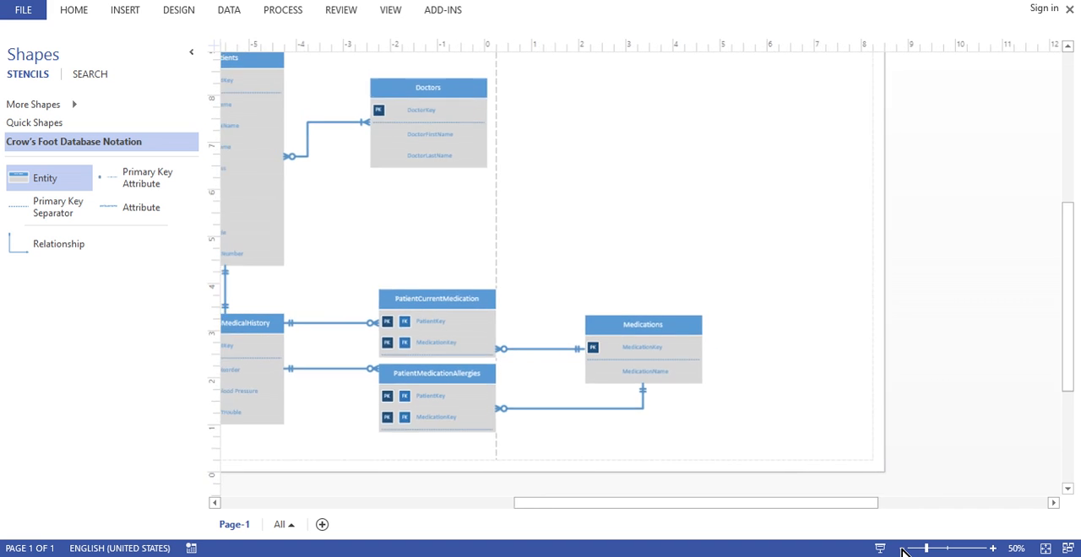
click(901, 549)
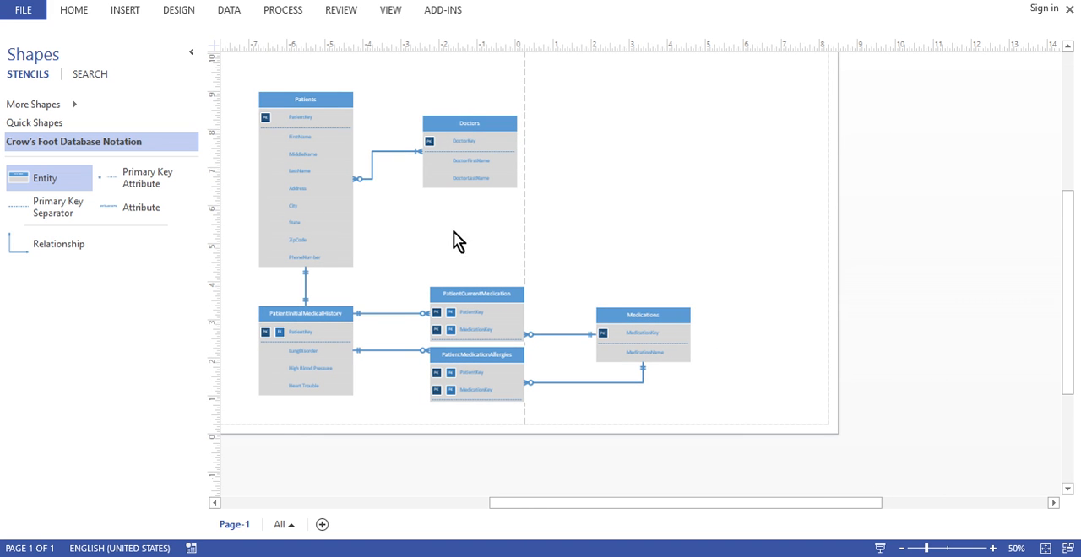
click(462, 126)
drag(455, 116, 457, 144)
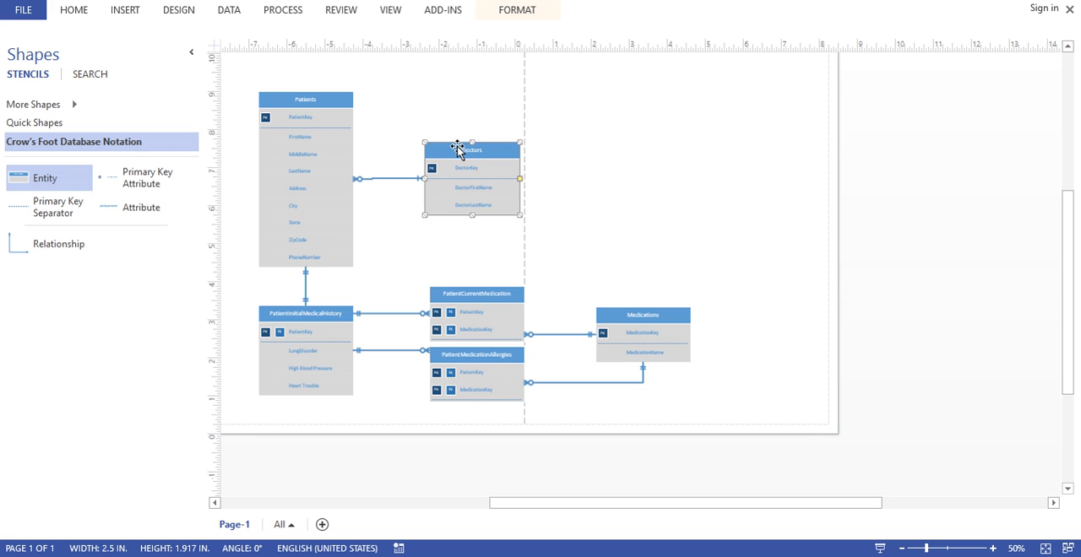
drag(457, 147, 458, 143)
click(458, 146)
click(458, 147)
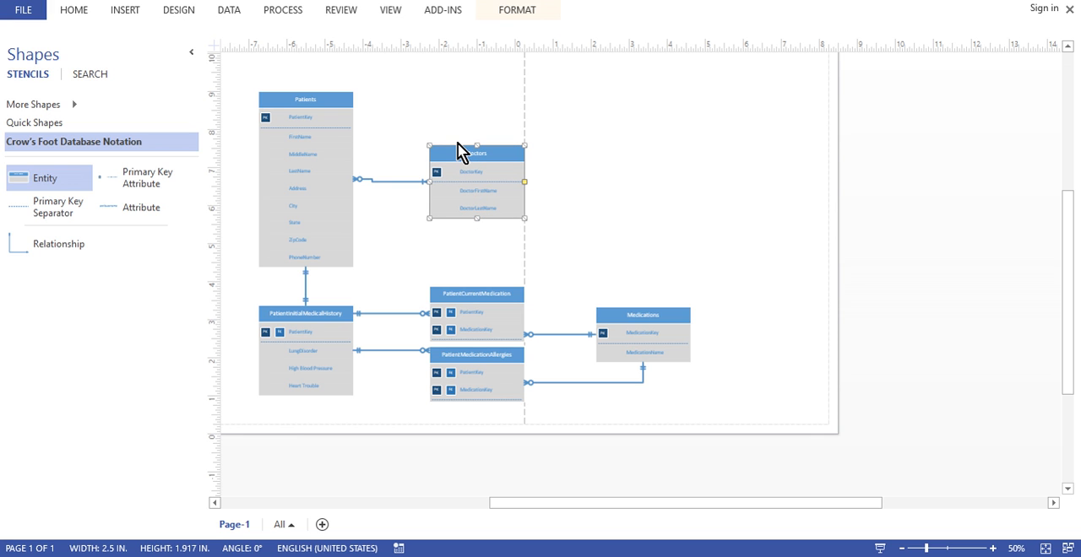
Add the Annotations stencil from the Visio Extras shape collection
click(387, 181)
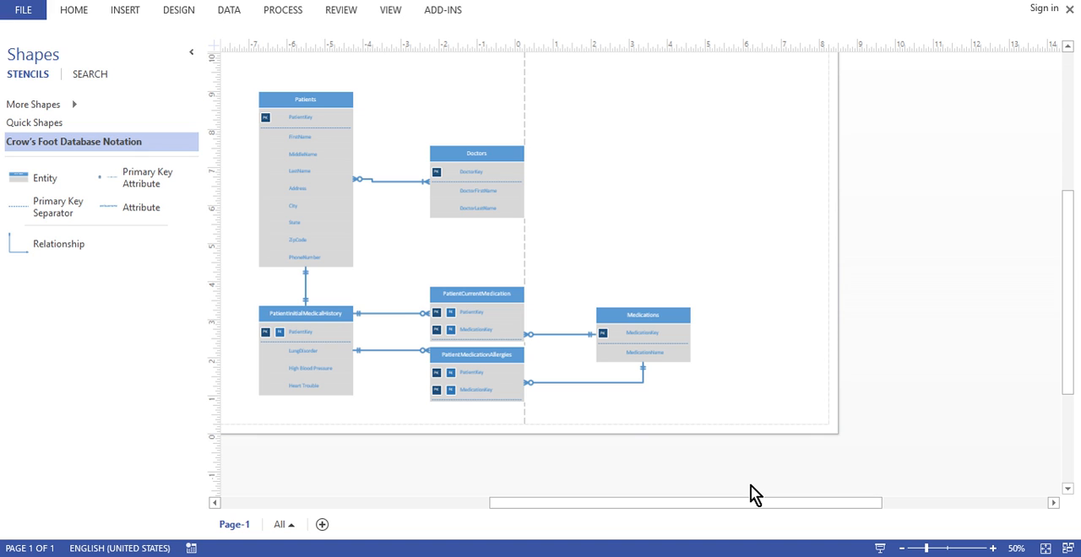
click(73, 109)
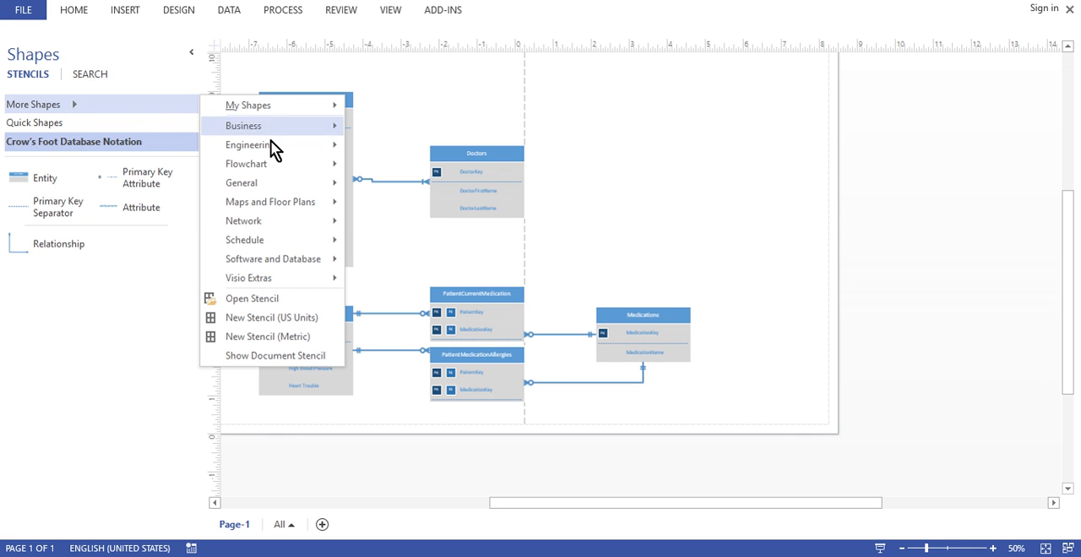
mouse_move(270, 282)
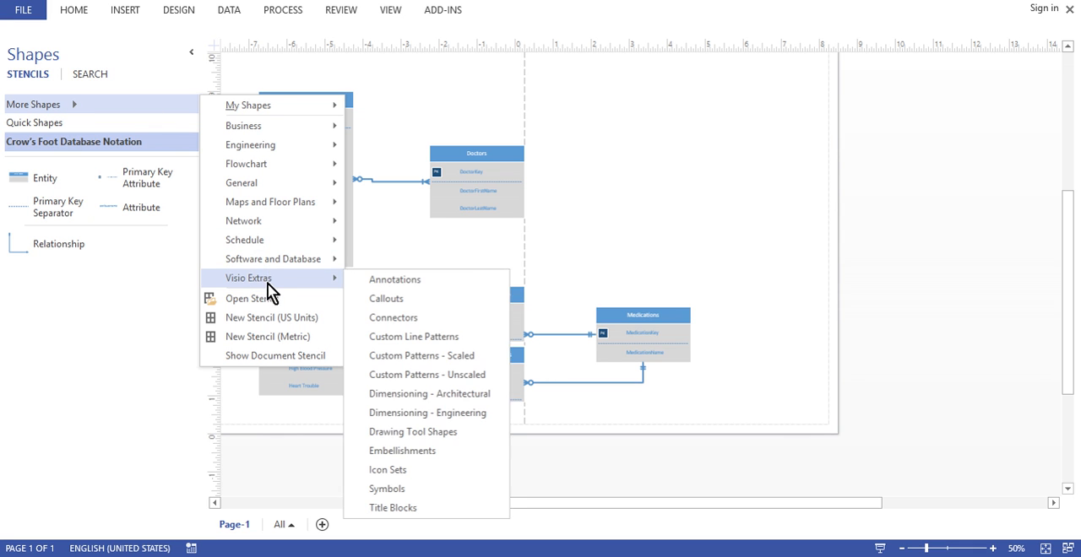
click(396, 281)
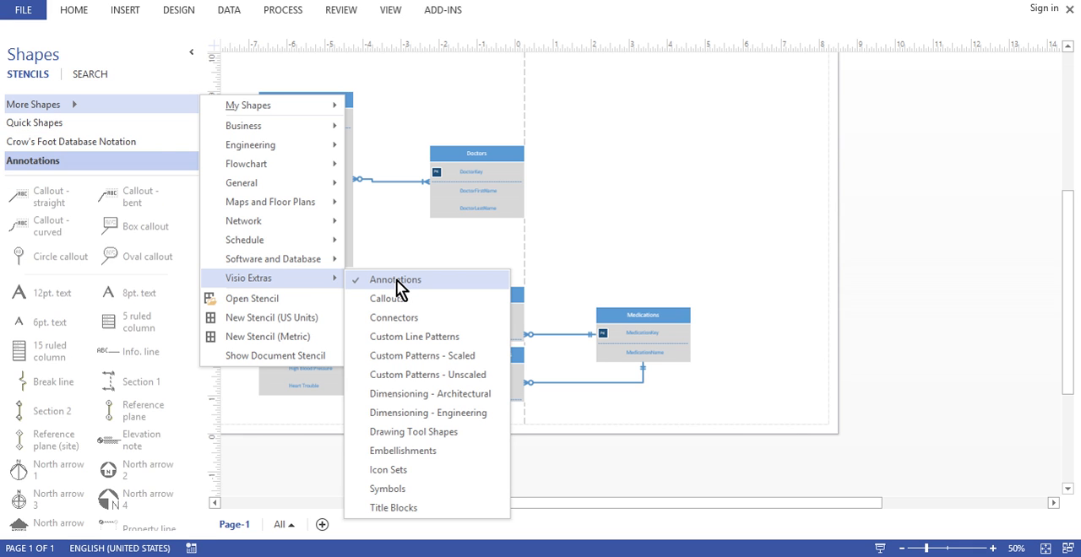
Place a 12pt. text shape in the empty area beside the Doctors entity and enter the author's full name in it
click(44, 293)
drag(25, 296, 603, 168)
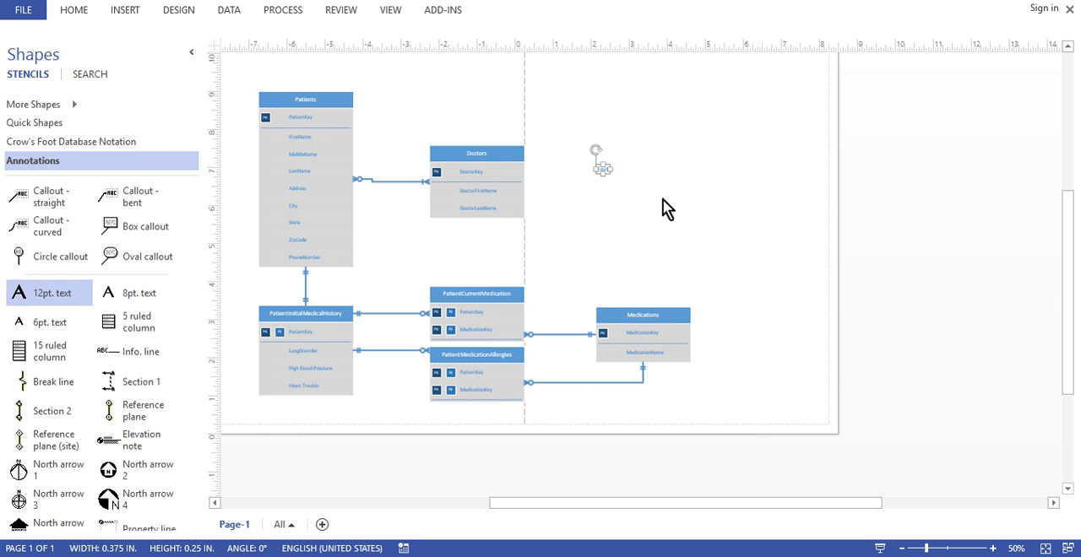
text(Bria)
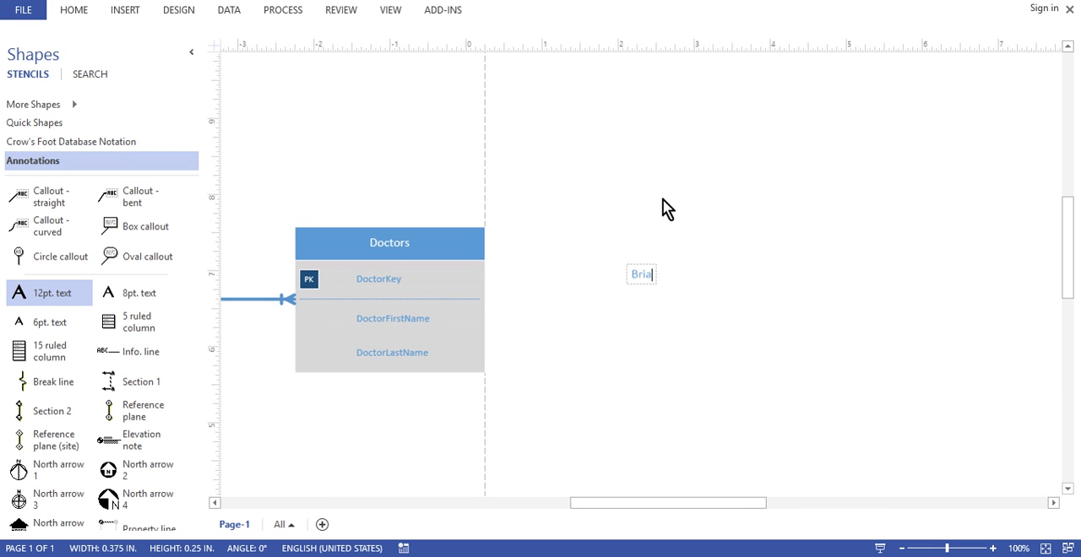
text(n Green)
click(661, 326)
click(609, 172)
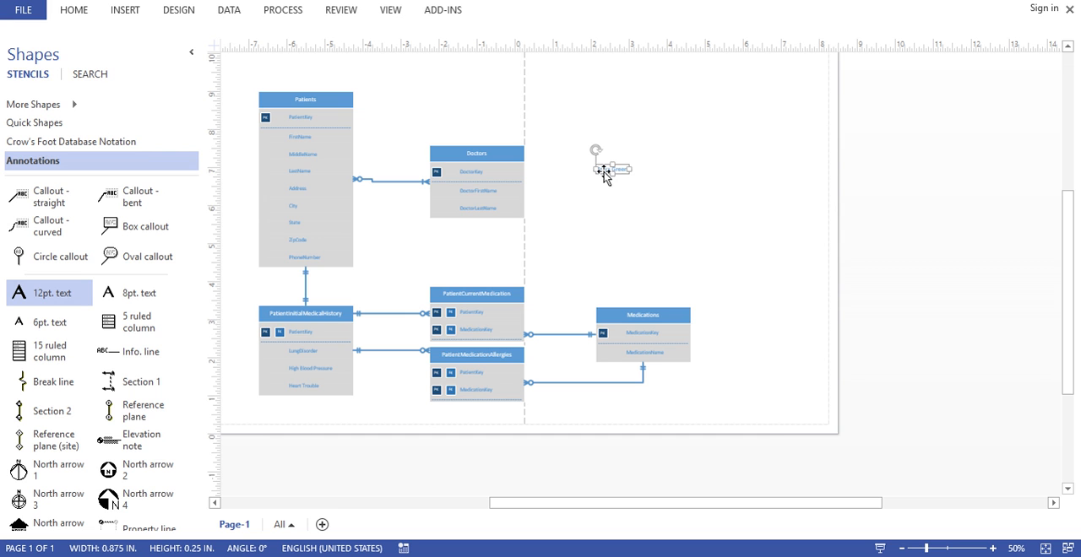
double_click(603, 174)
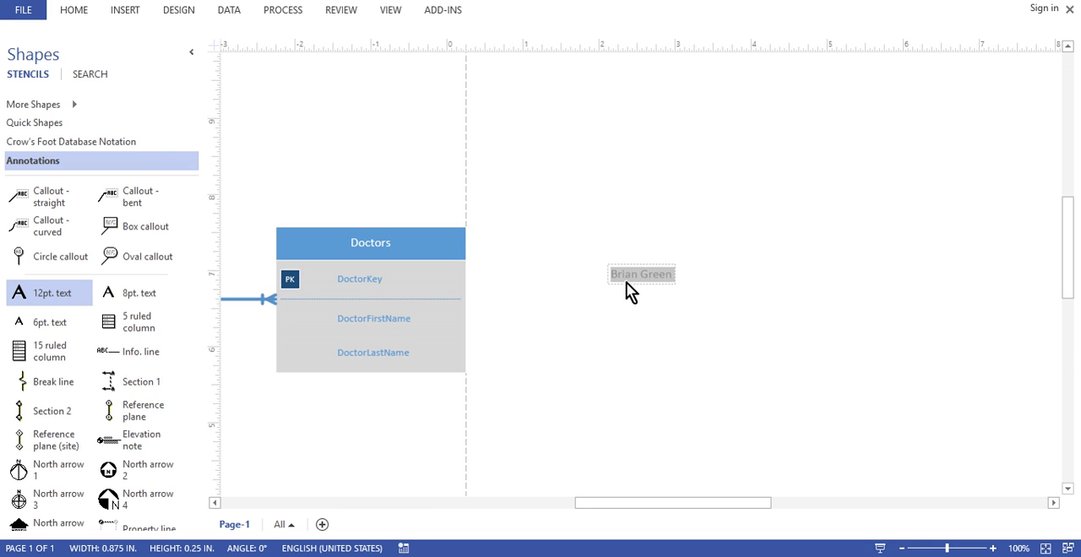
click(614, 257)
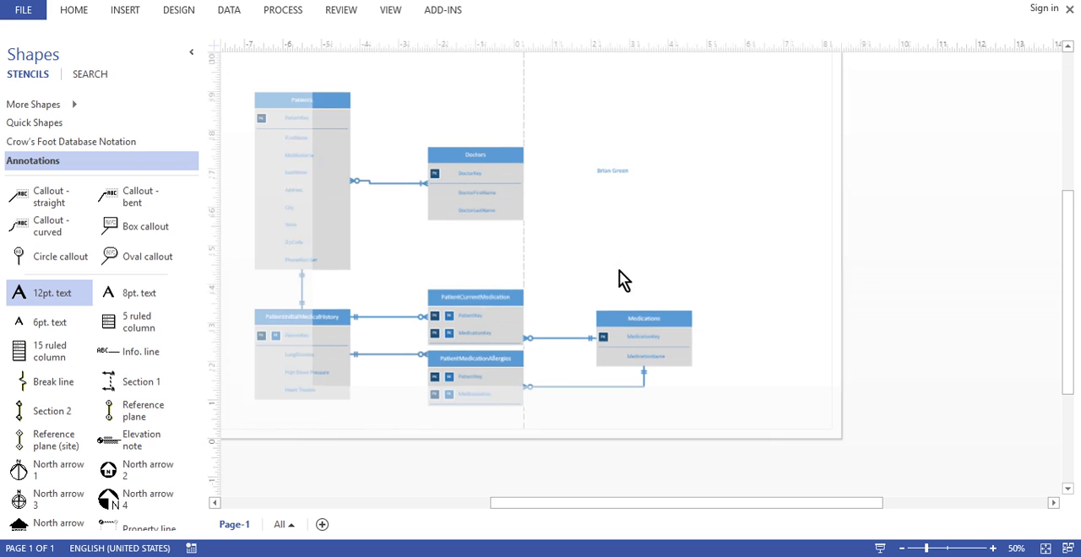
Enlarge the author name's font in increments up to 60 pt, and reduce it by one increment
click(604, 172)
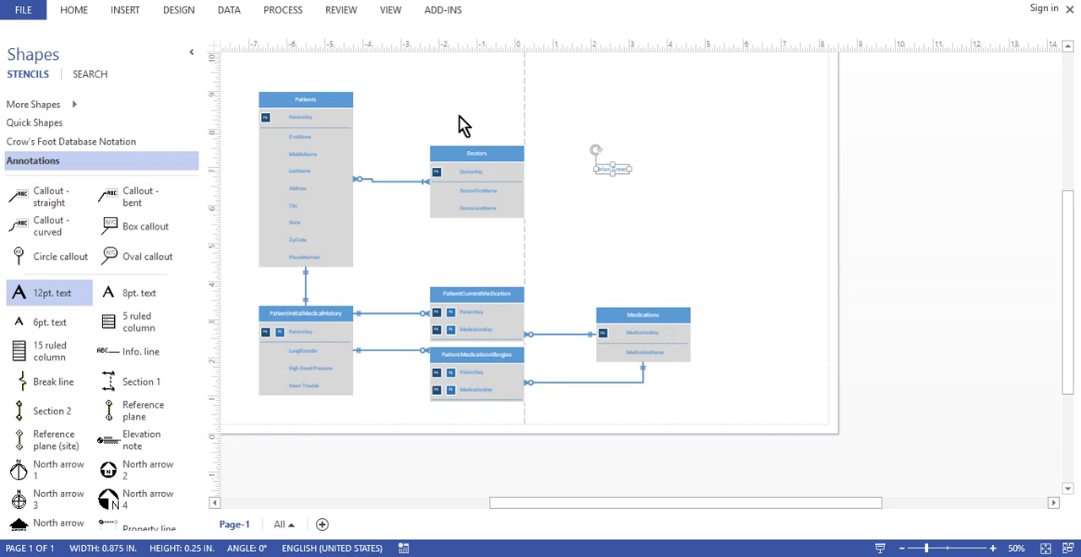
click(74, 10)
click(262, 44)
click(262, 43)
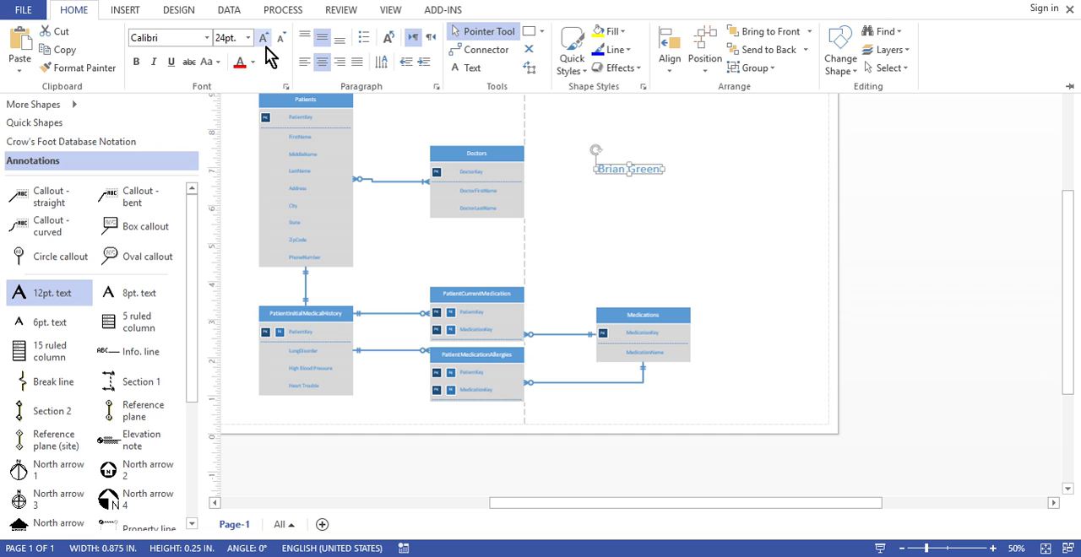
click(263, 44)
click(264, 45)
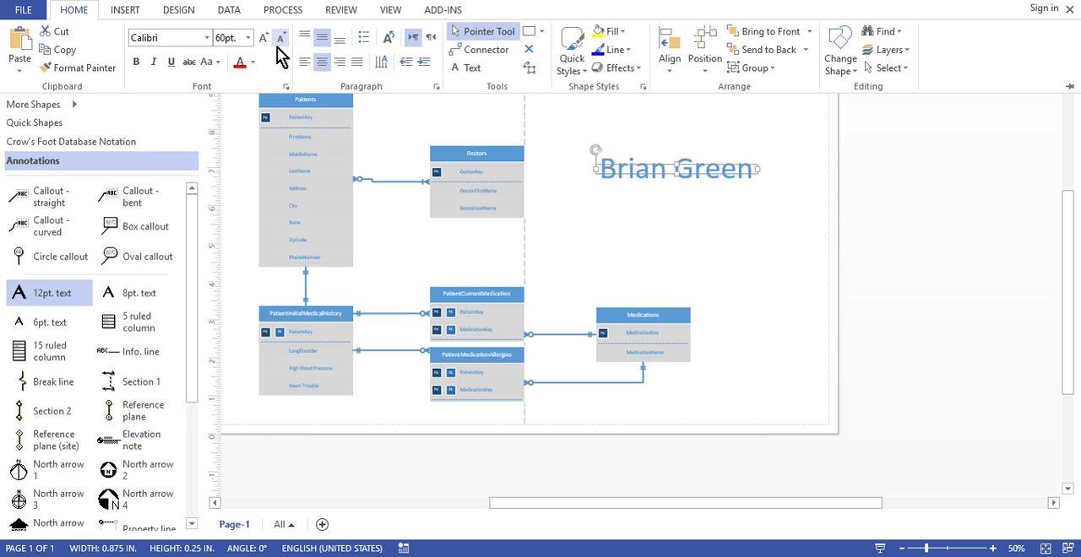
click(280, 38)
click(737, 269)
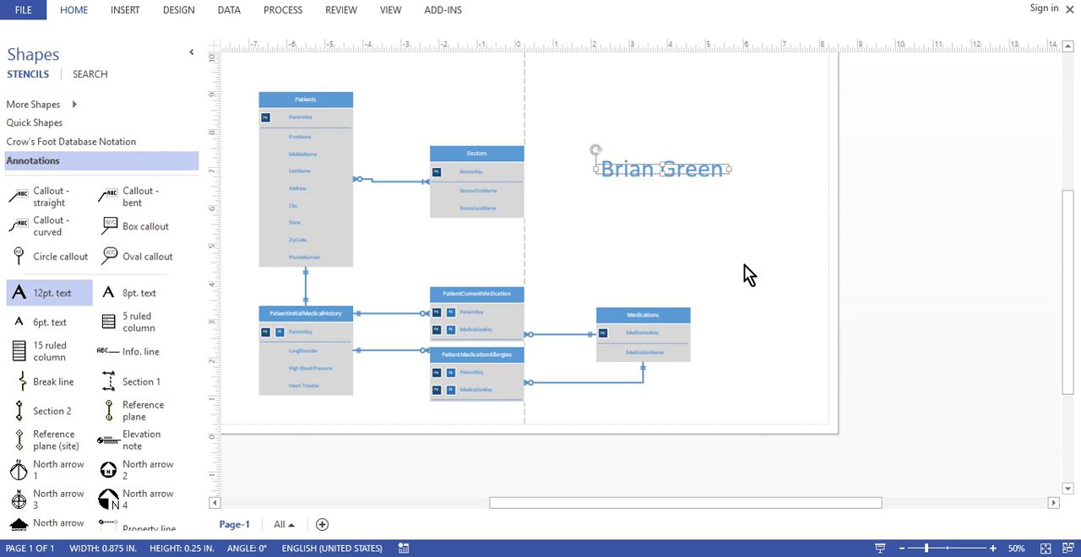
click(663, 231)
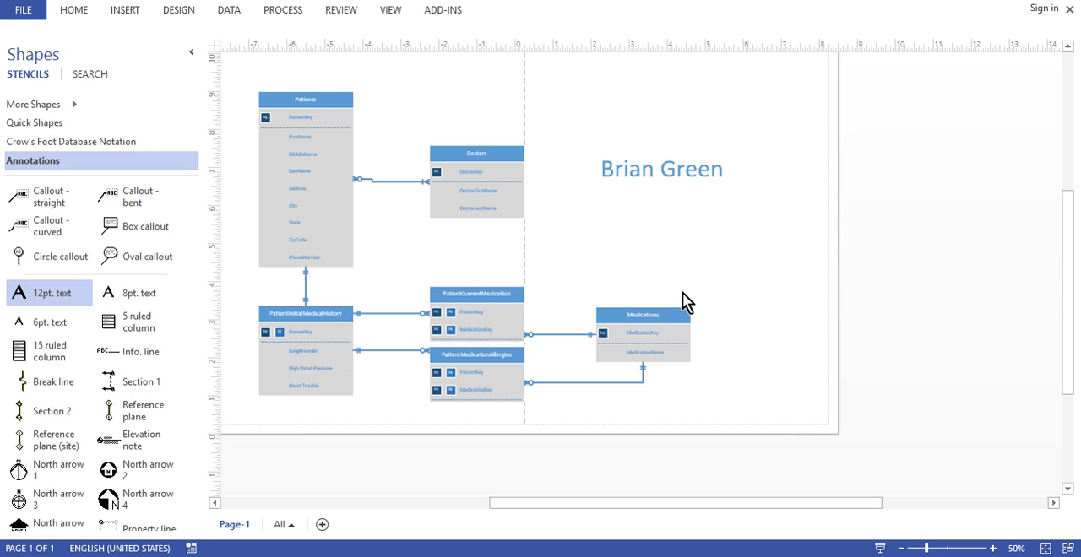
Move the Doctors entity up about 1 inch, beside the upper half of Patients
drag(841, 507, 786, 509)
drag(1070, 288, 1070, 275)
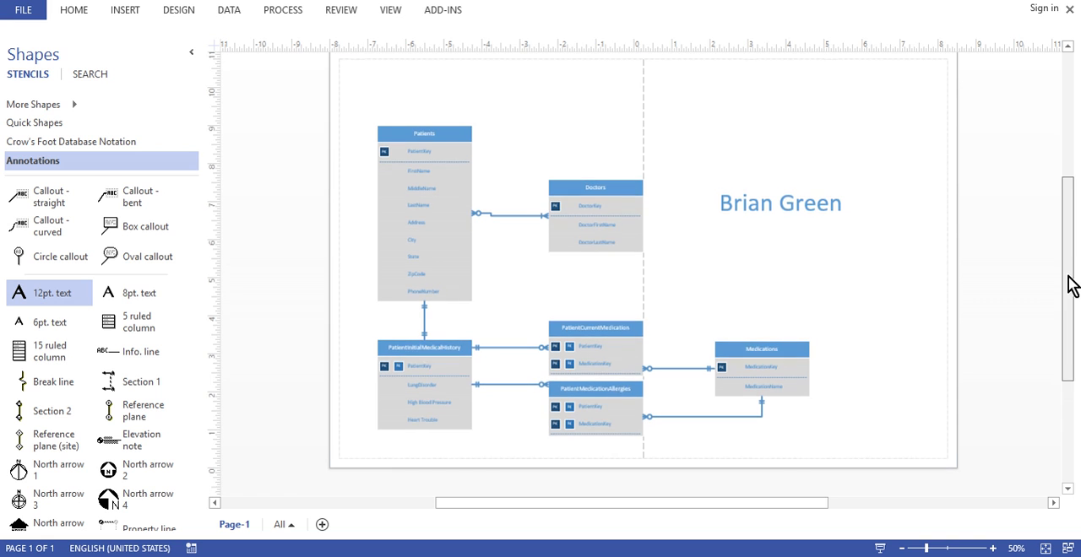
click(783, 205)
click(759, 255)
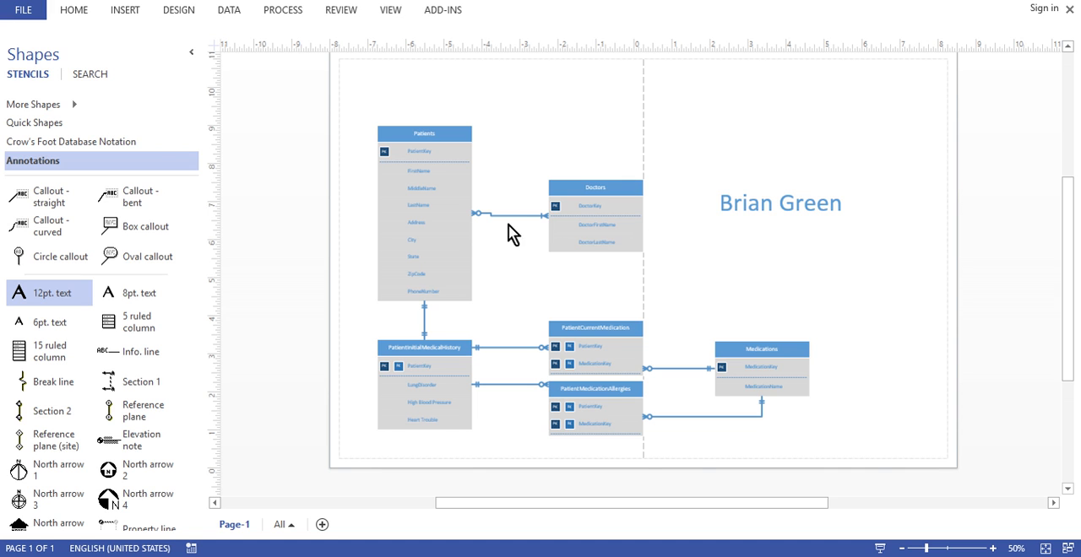
drag(591, 191, 583, 142)
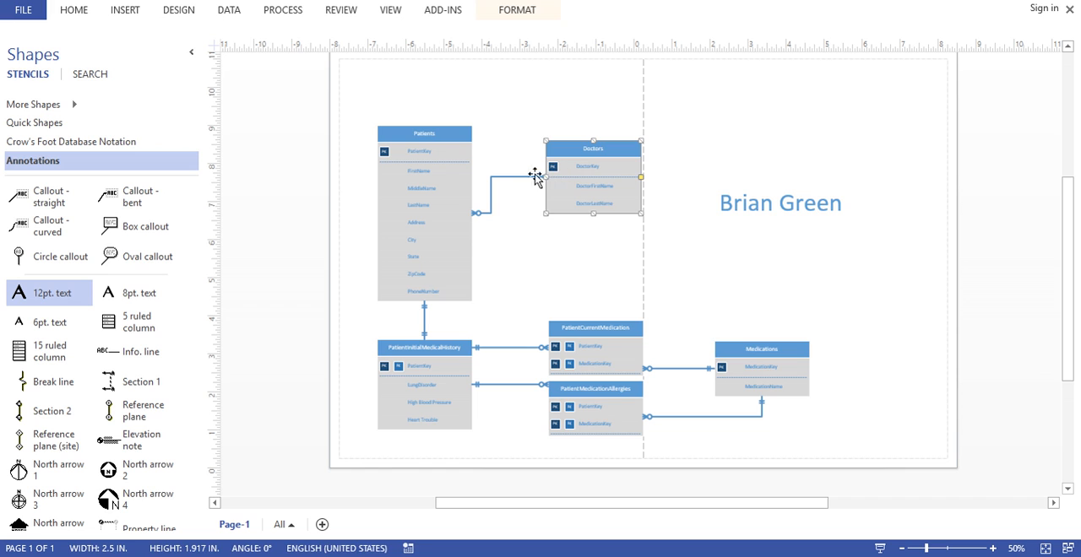
click(517, 199)
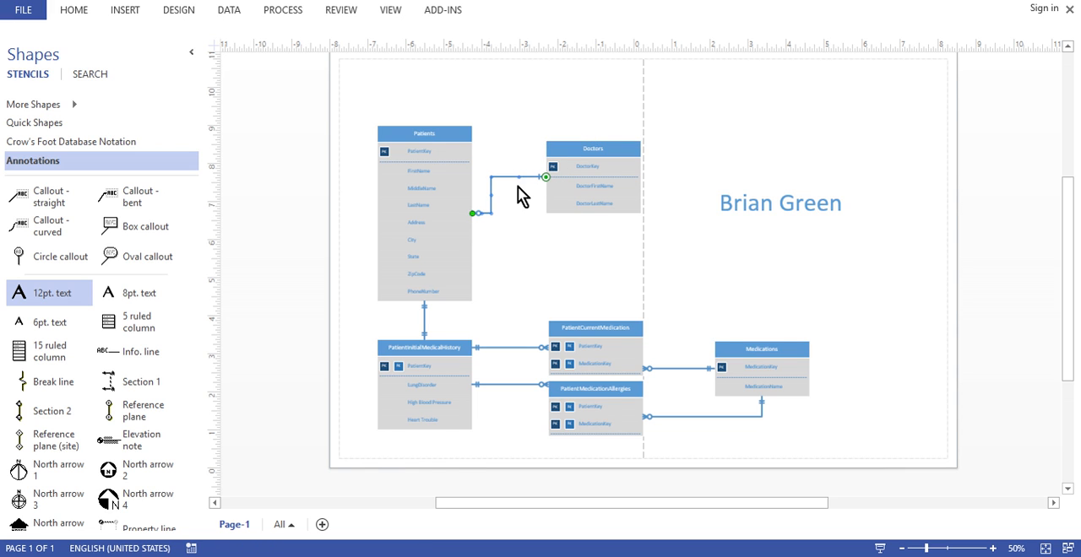
click(526, 224)
Save the diagram in the Documents folder as a Visio Drawing named L3.1.vsdx
click(24, 23)
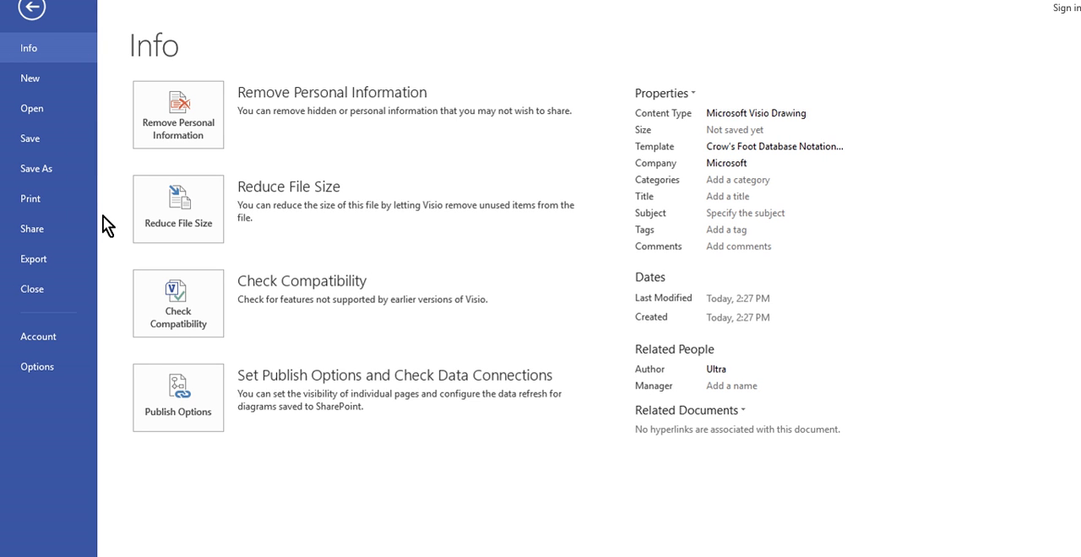
click(45, 170)
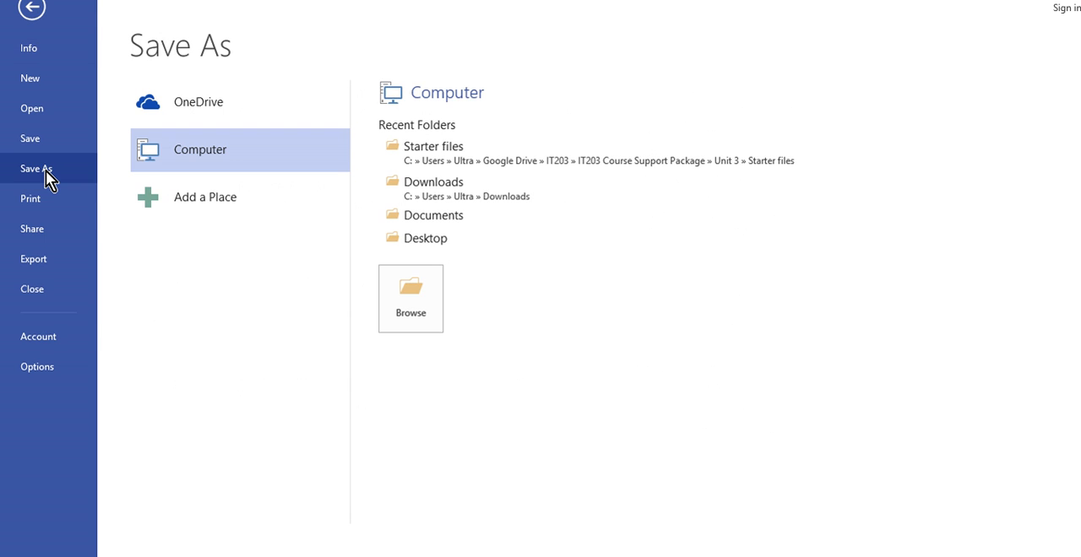
click(406, 290)
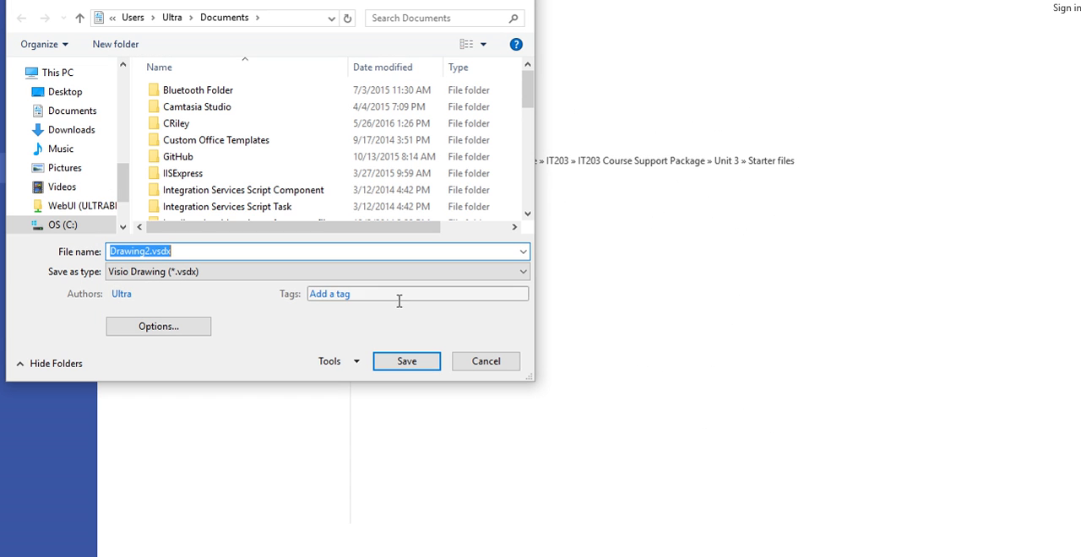
drag(150, 250, 80, 251)
text(L3)
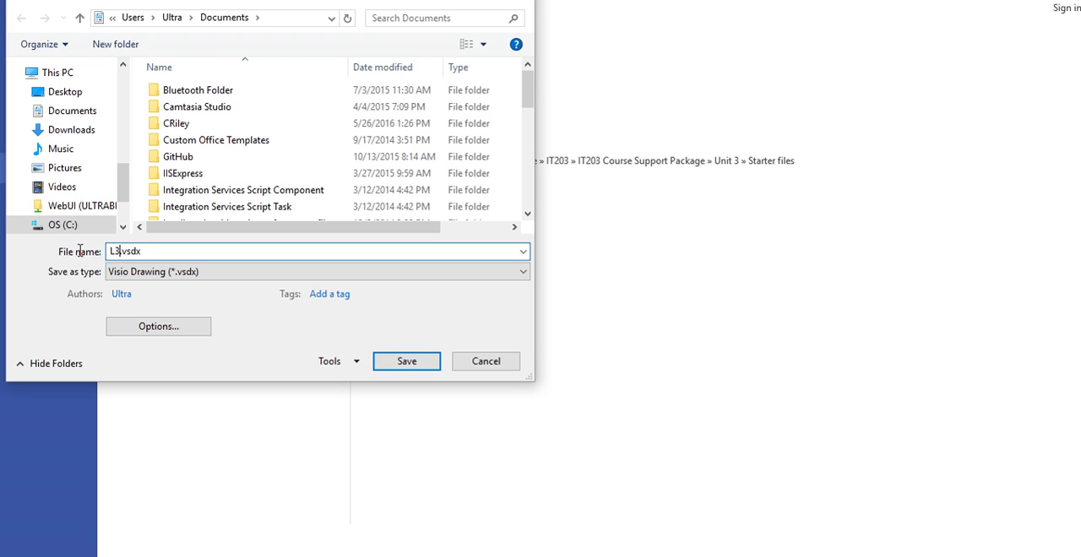
text(.1)
key(Return)
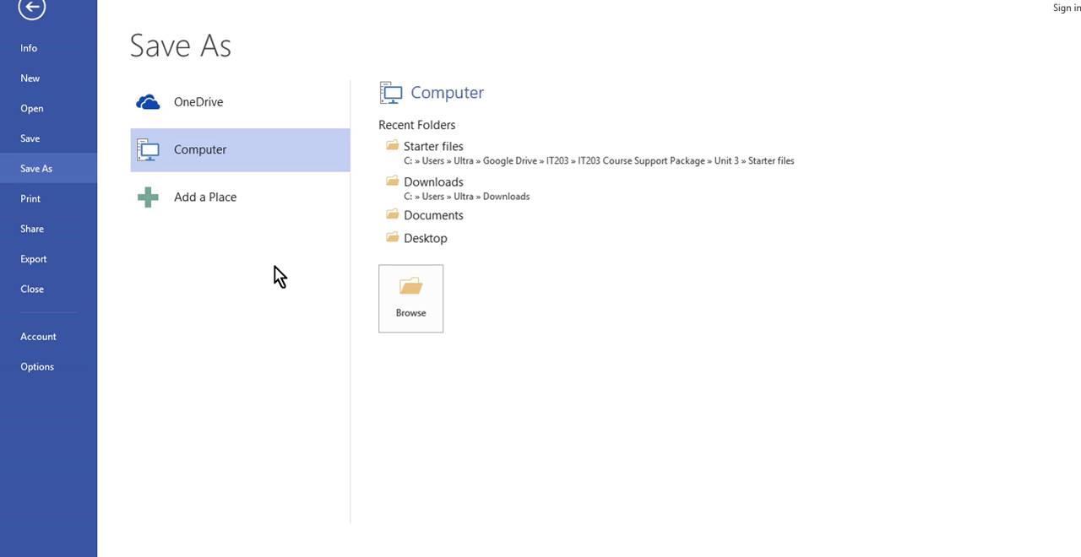
click(425, 238)
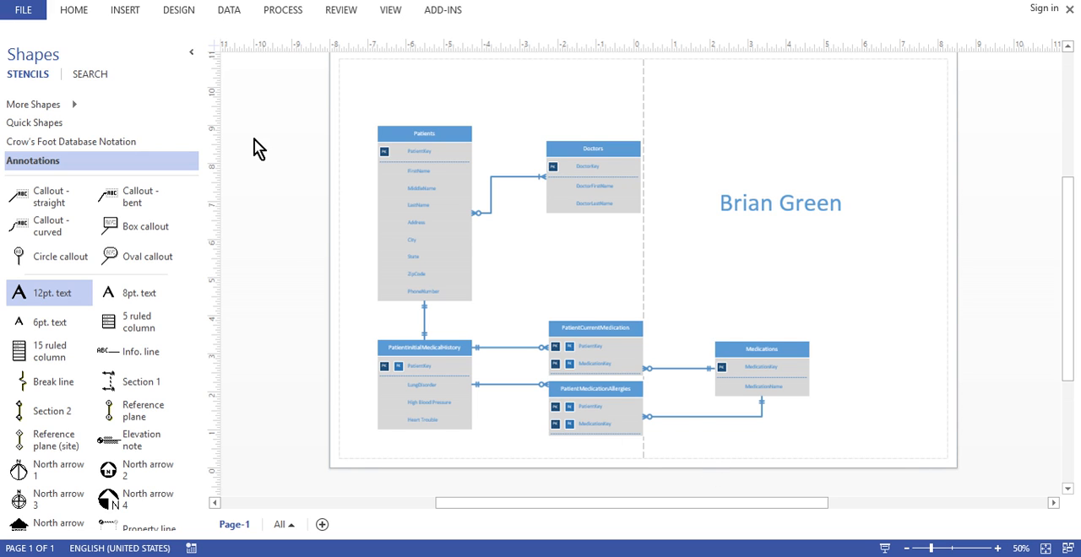
Save a copy of the diagram in Documents as L3.1.jpg in JPEG File Interchange Format
click(21, 12)
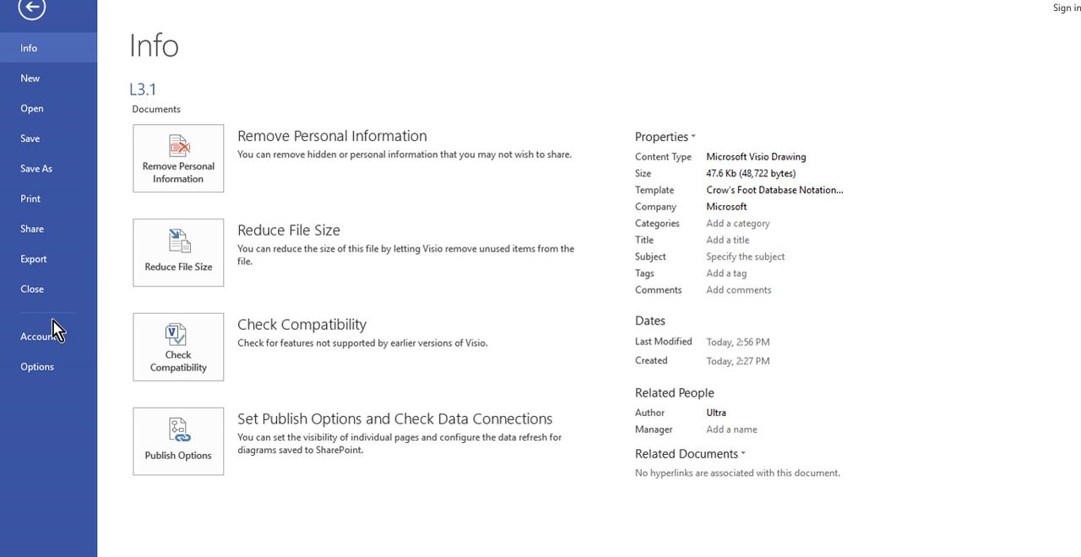
click(31, 8)
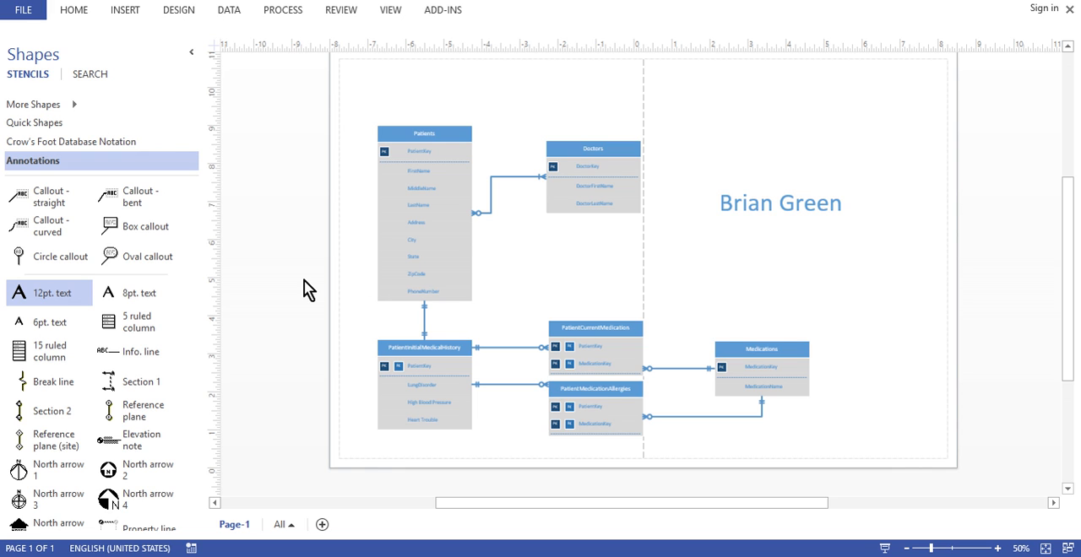
click(26, 12)
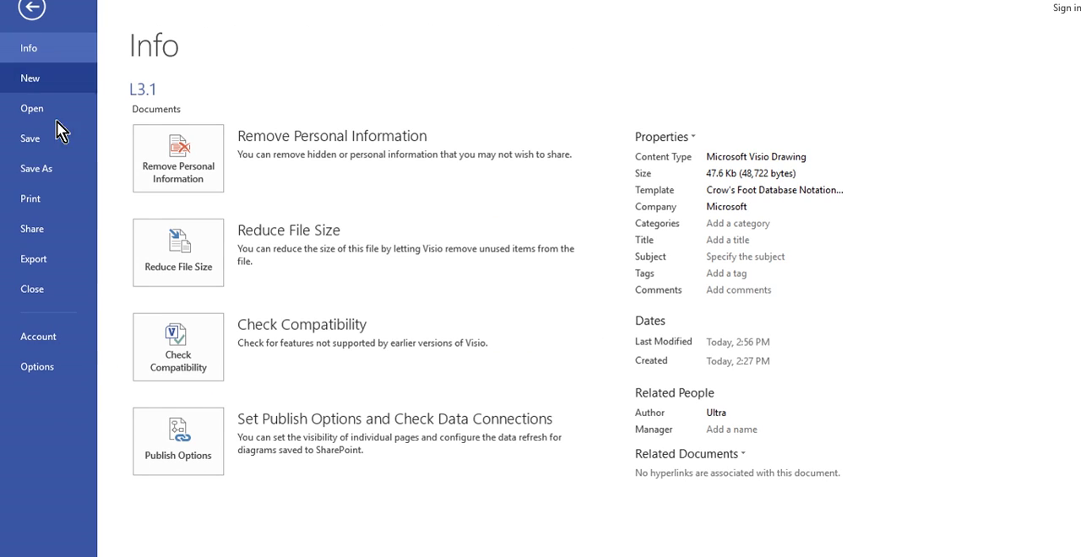
click(49, 170)
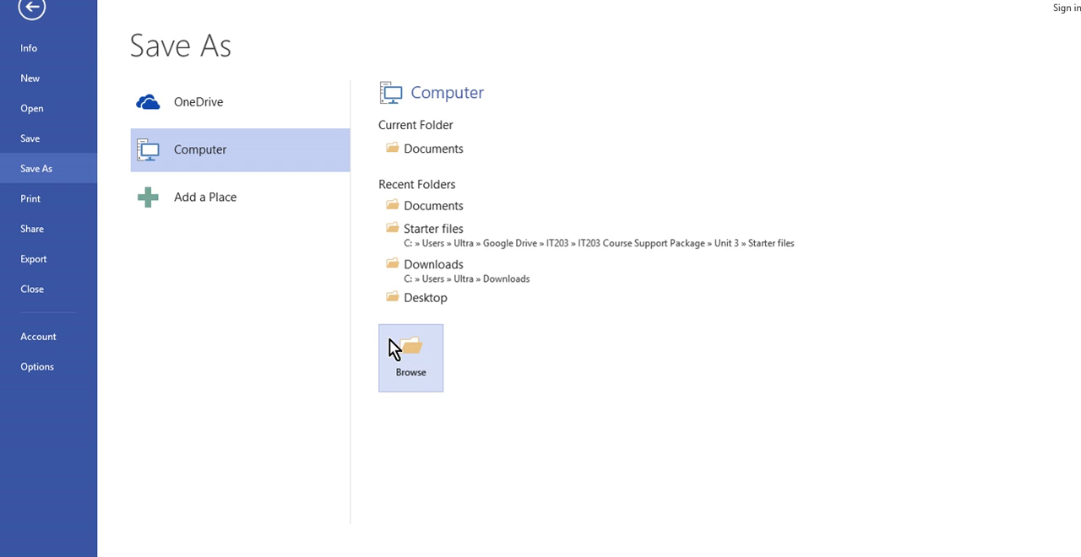
click(410, 354)
click(321, 276)
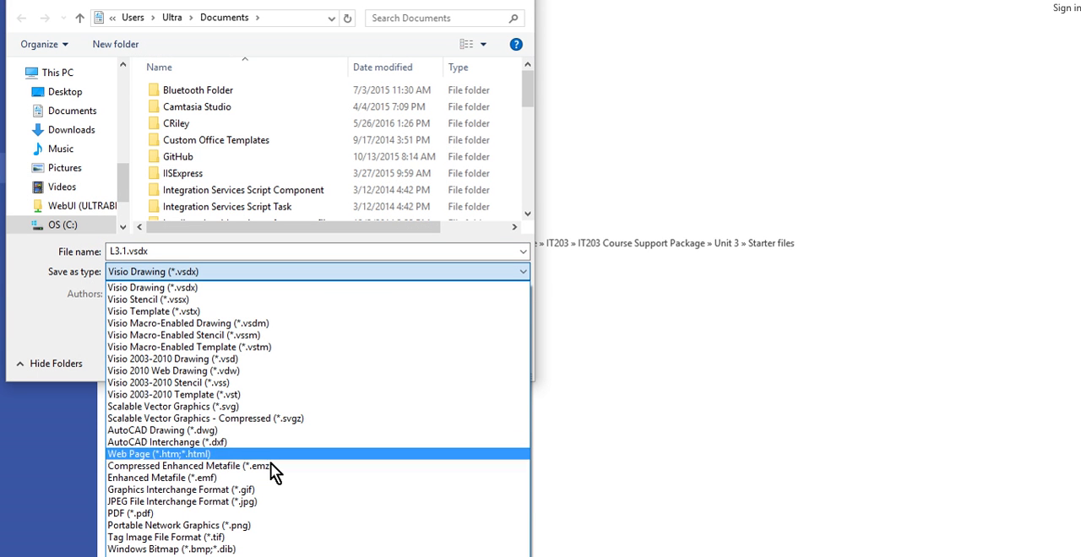
click(272, 502)
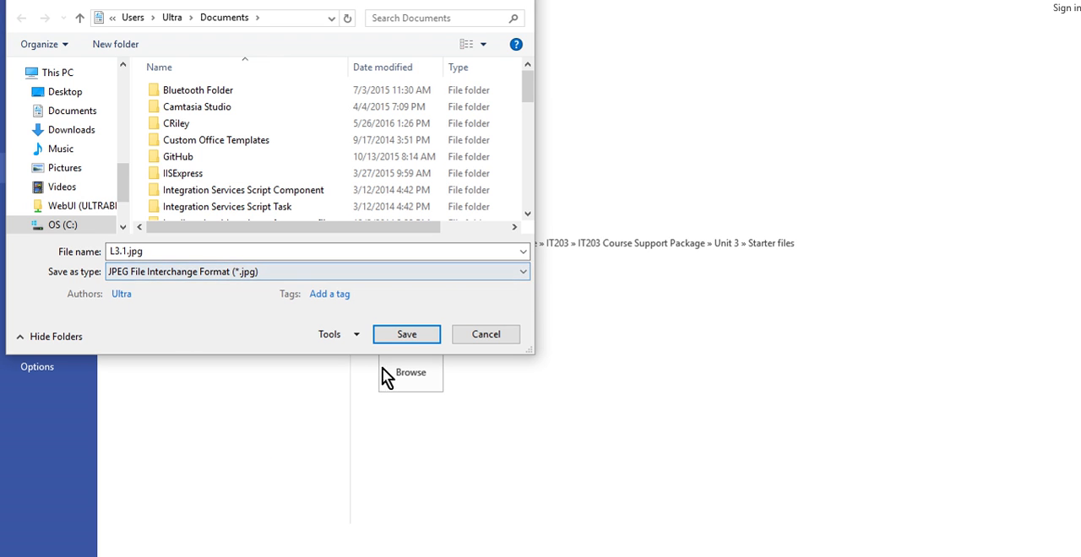
click(412, 336)
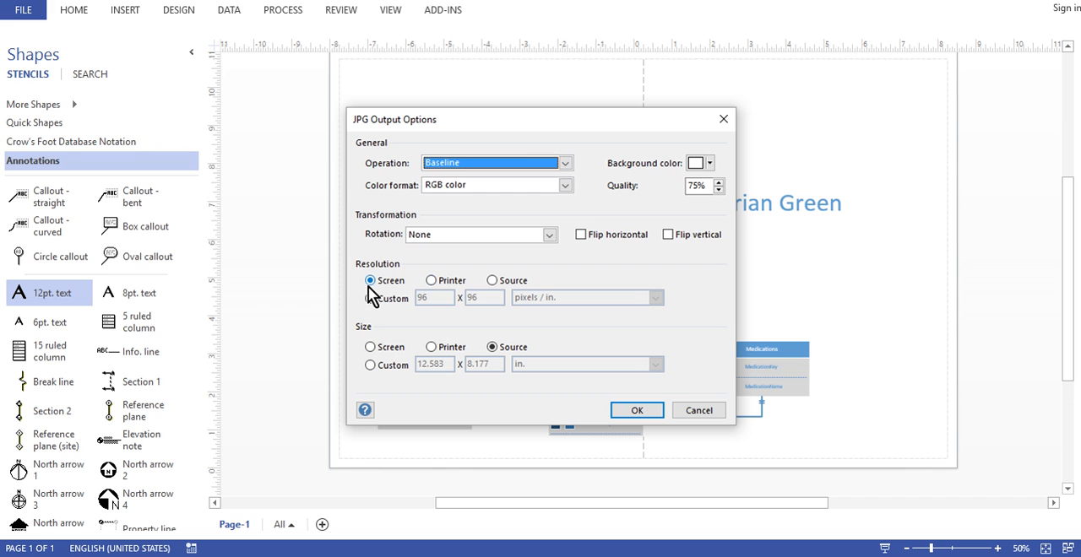
Set the JPG output resolution to Source and the quality to 90%, and complete the export
click(490, 281)
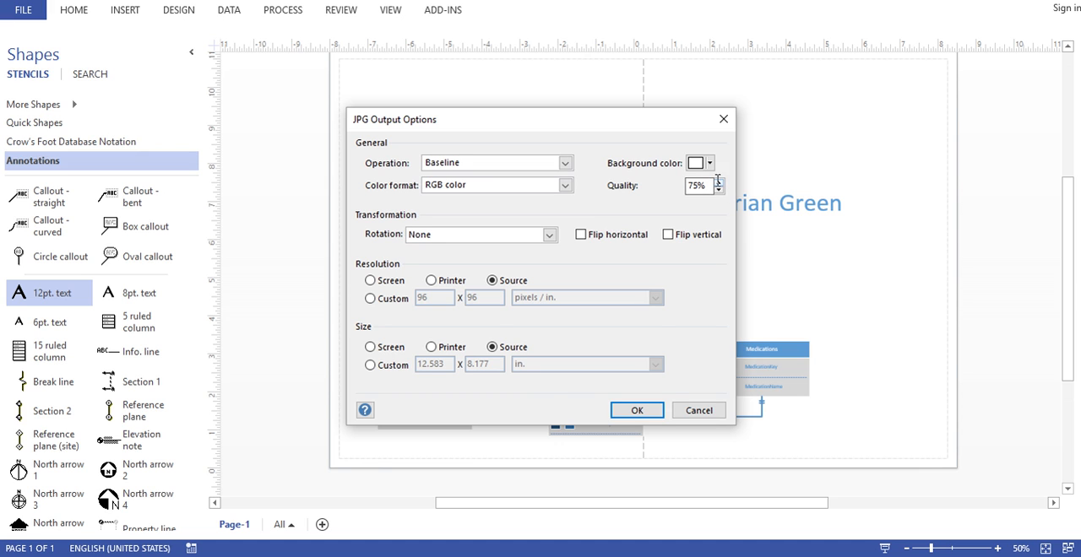
drag(695, 186, 682, 185)
text(90)
click(637, 411)
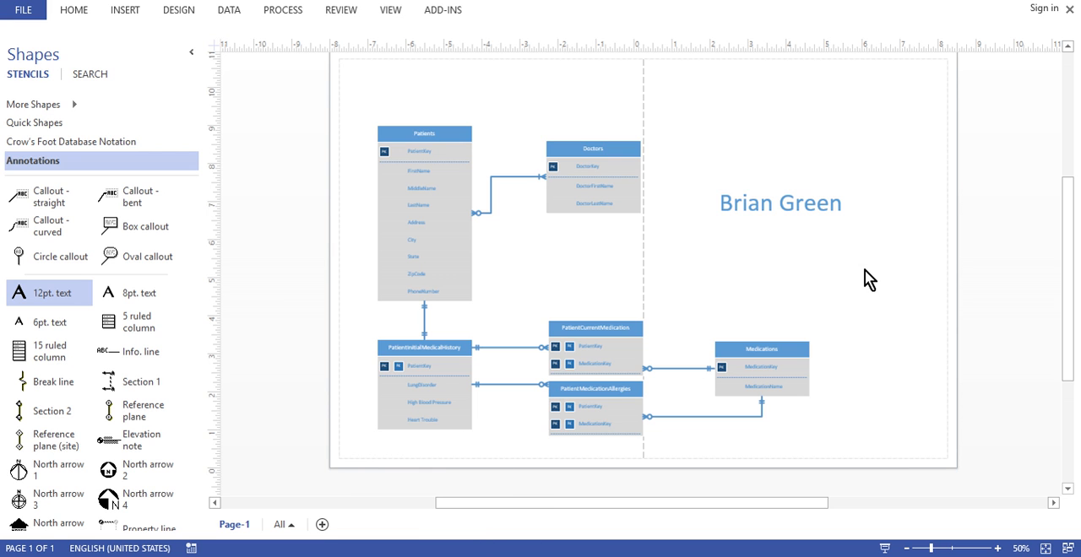
Switch to File Explorer's Documents folder, check the saved L3.1 files, and view L3.1.jpg in Photos before closing the image
key(alt+Tab)
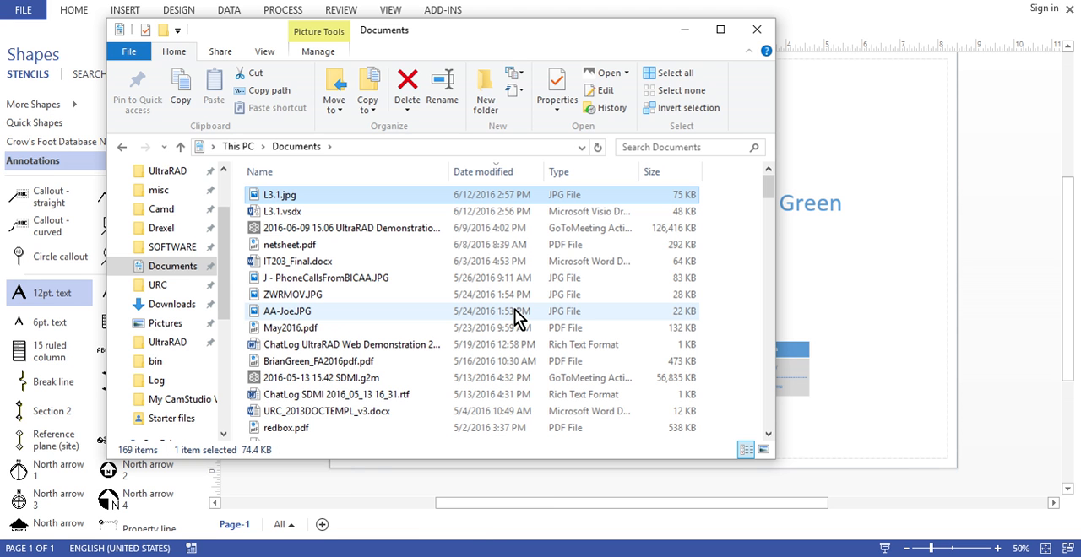
click(291, 212)
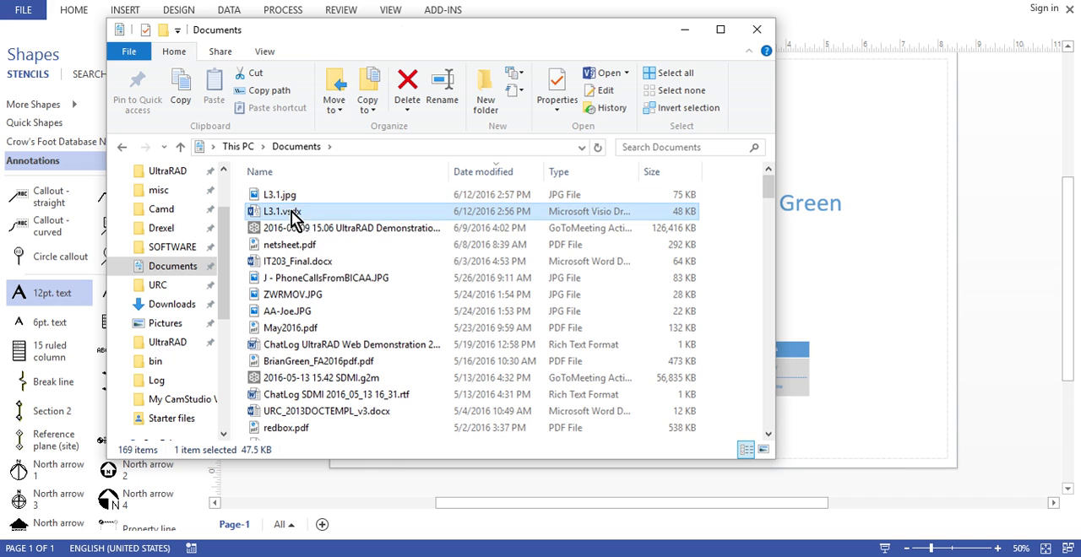
click(305, 200)
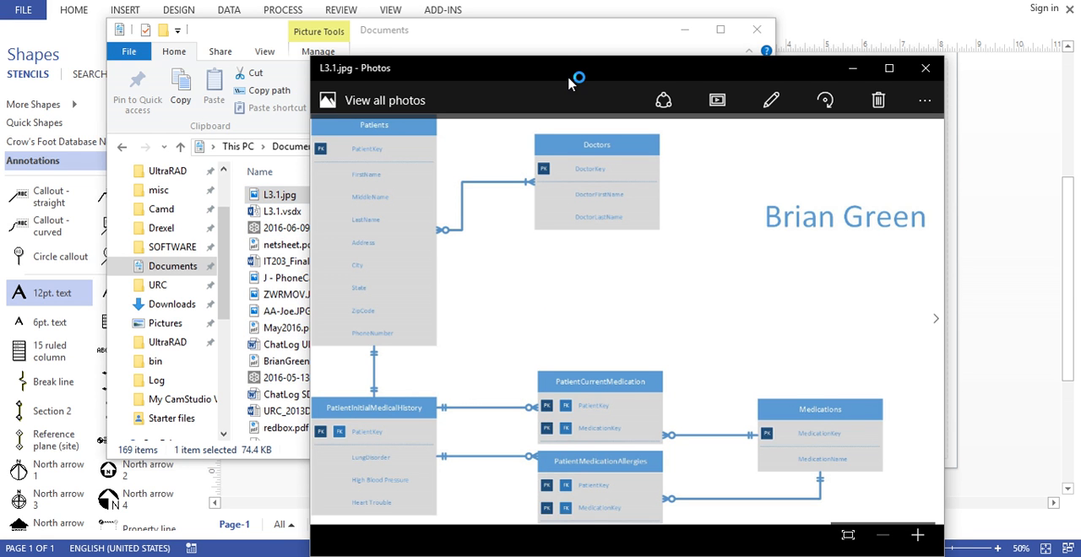
drag(529, 51, 451, 21)
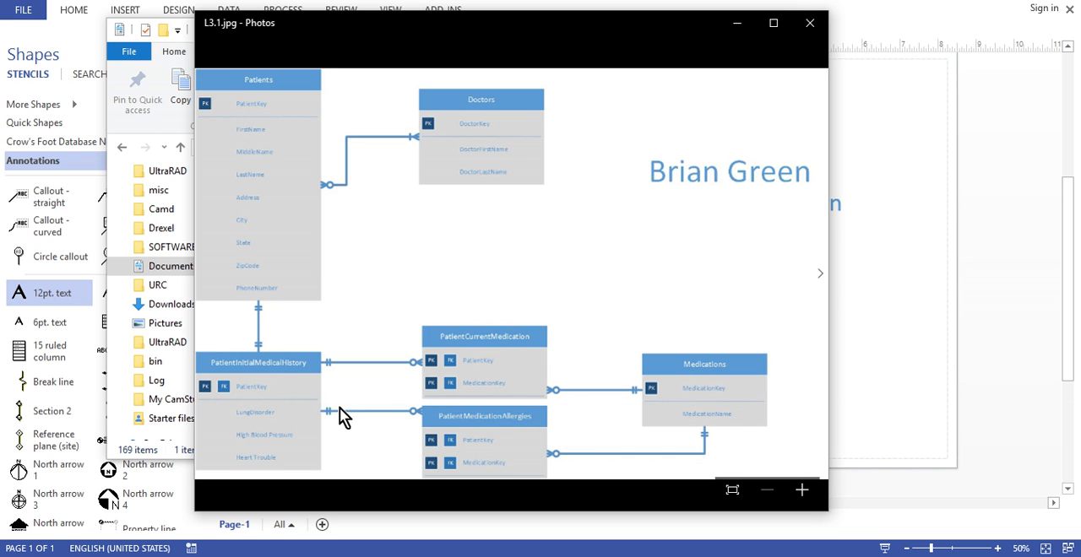
click(810, 25)
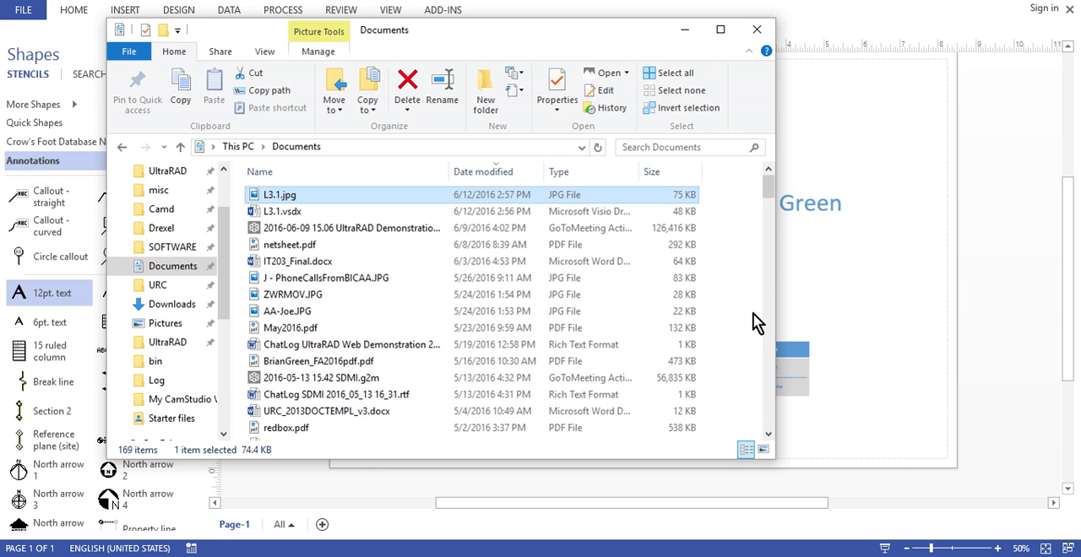